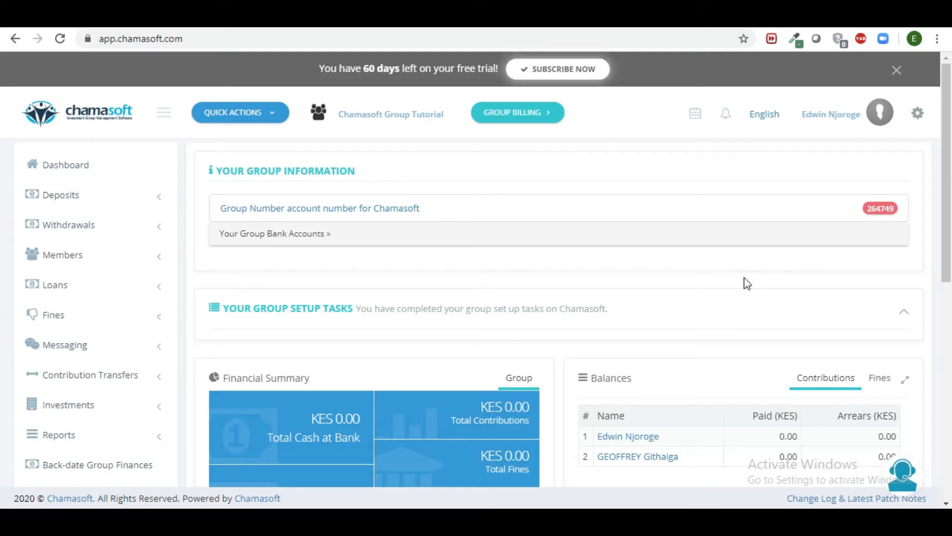
Step: Expand Your Group Bank Accounts, then scroll through the Financial Summary and member balances
{"action": "mouse_move", "coordinate": [385, 135]}
{"action": "left_click", "coordinate": [292, 242]}
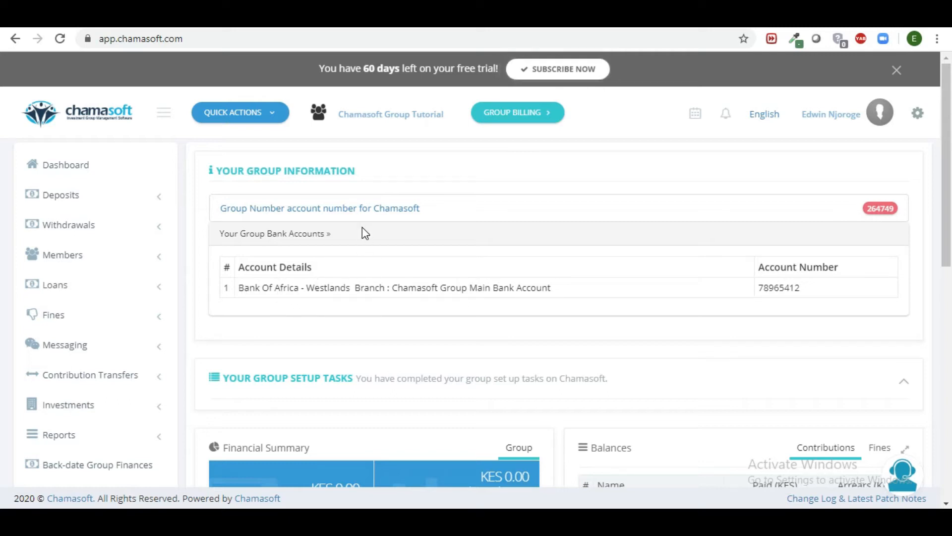
{"action": "left_click_drag", "start_coordinate": [951, 202], "coordinate": [951, 306]}
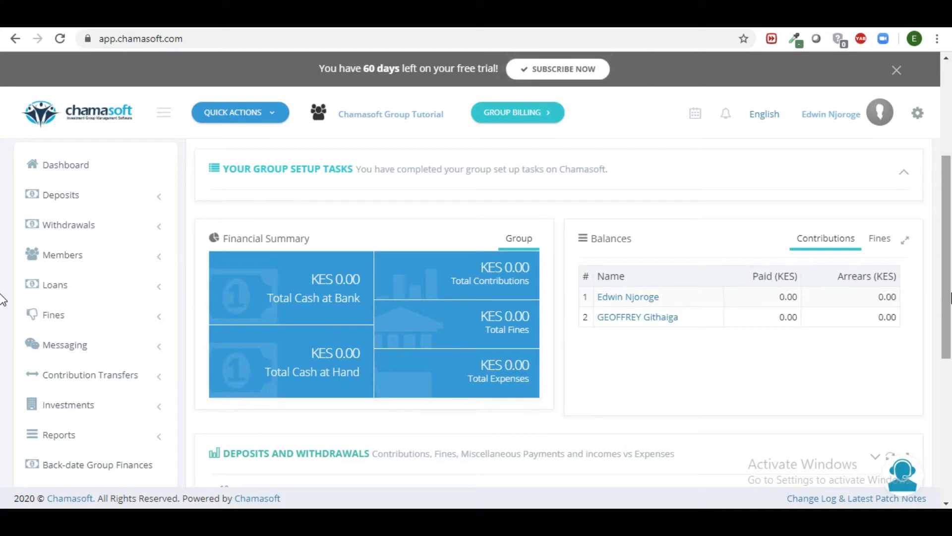
{"action": "left_click_drag", "start_coordinate": [951, 295], "coordinate": [949, 202]}
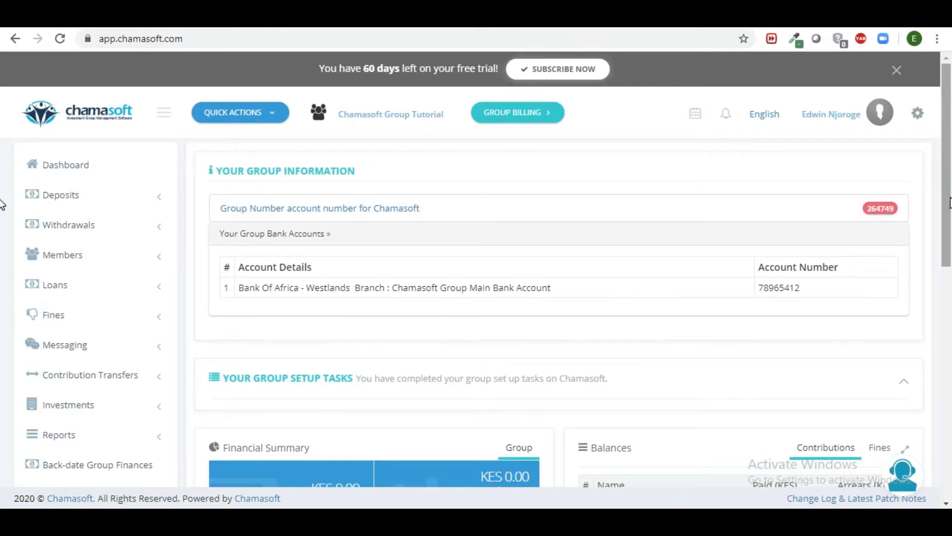
{"action": "left_click_drag", "start_coordinate": [950, 189], "coordinate": [951, 280]}
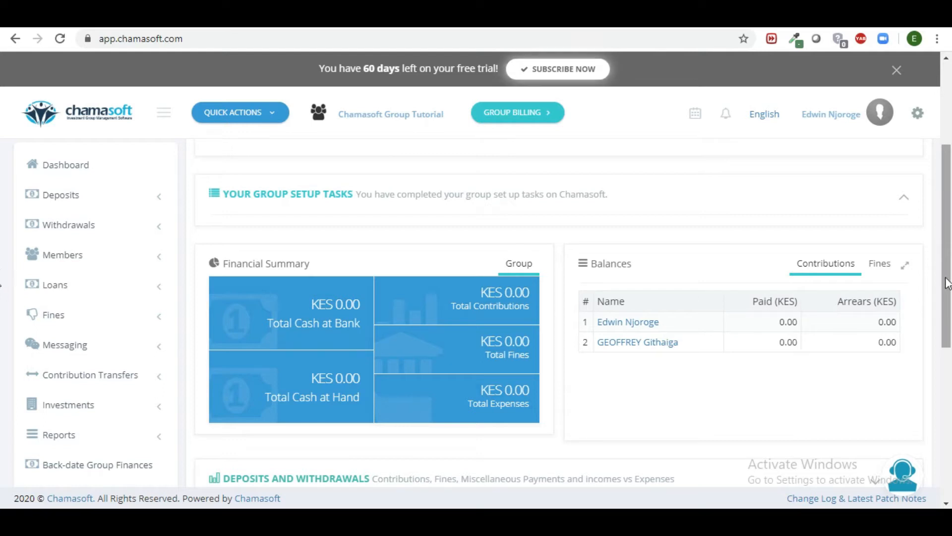
{"action": "left_click_drag", "start_coordinate": [946, 304], "coordinate": [940, 212]}
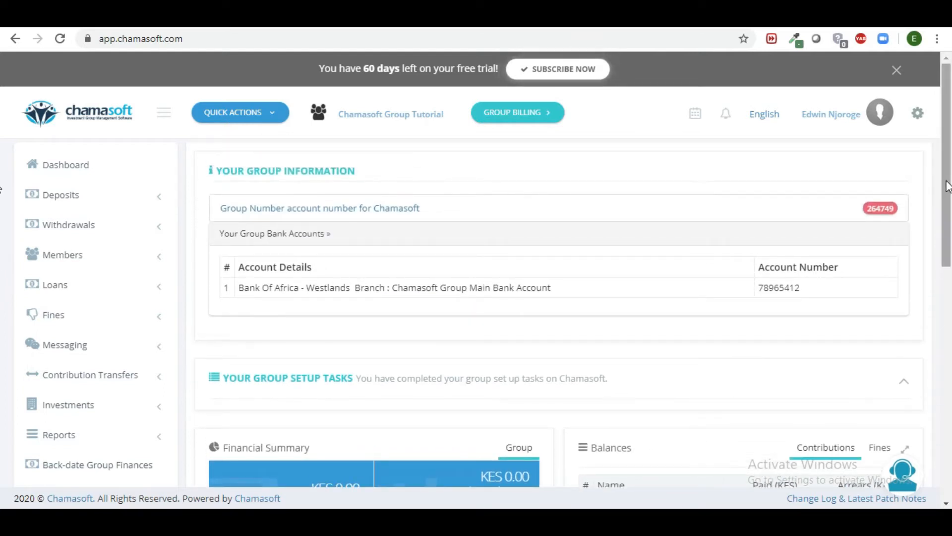
{"action": "left_click_drag", "start_coordinate": [948, 172], "coordinate": [950, 281]}
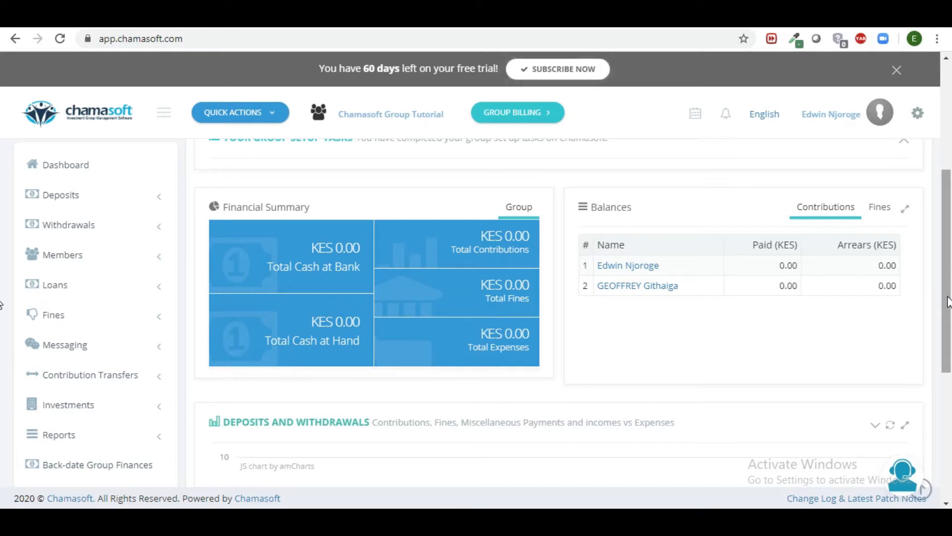
{"action": "mouse_move", "coordinate": [947, 301]}
{"action": "left_mouse_down"}
{"action": "mouse_move", "coordinate": [950, 208]}
{"action": "mouse_move", "coordinate": [947, 310]}
{"action": "left_mouse_up"}
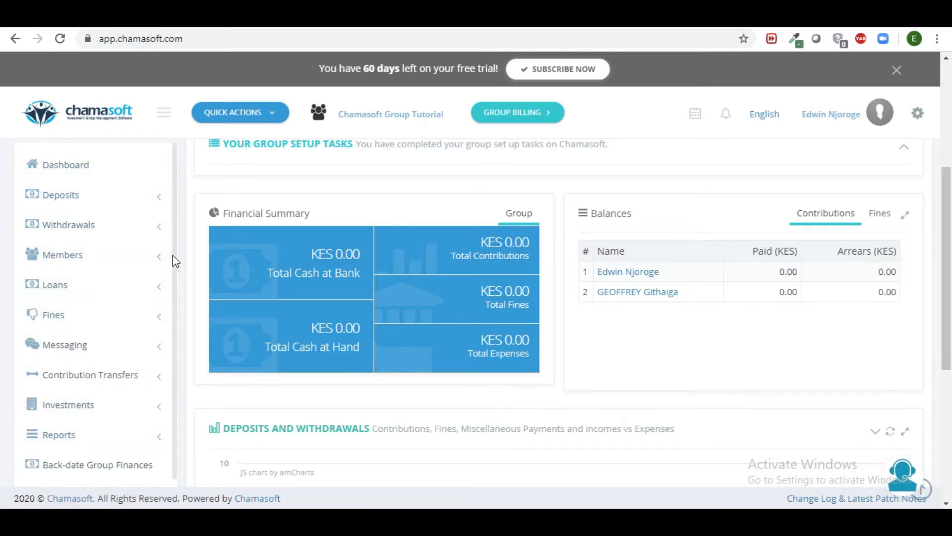
{"action": "scroll", "coordinate": [173, 255], "scroll_direction": "down", "scroll_amount": 1}
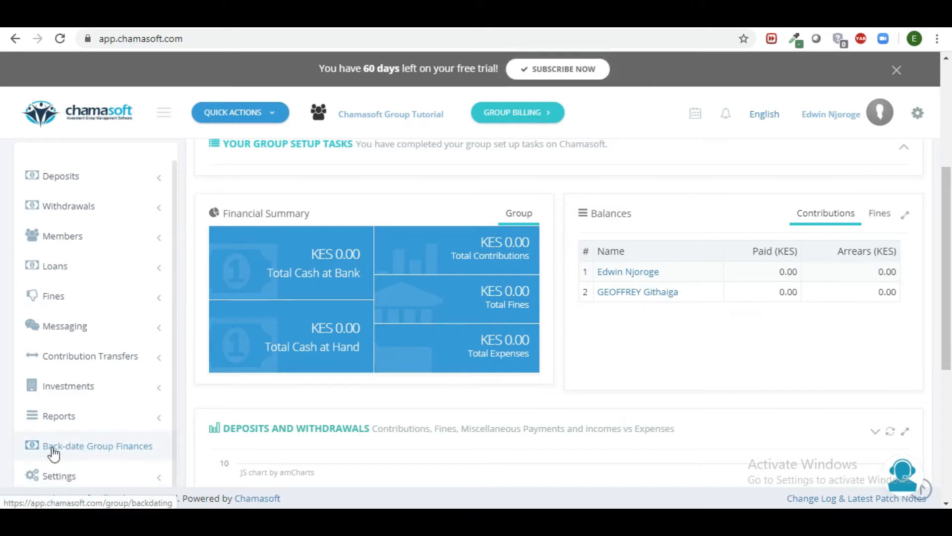
Step: On Back-date Group Finances, generate and download the backdating Excel file, dismissing the download bar
{"action": "left_click", "coordinate": [86, 450]}
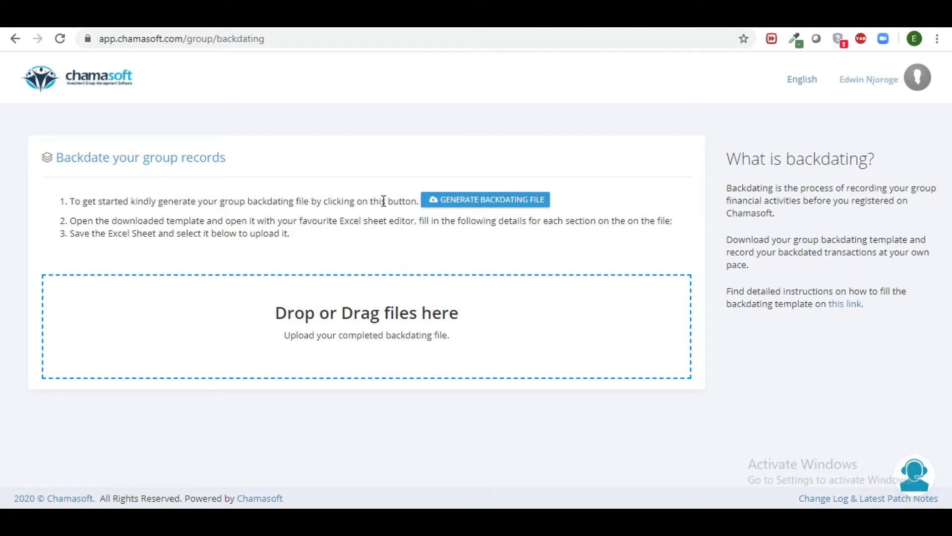
{"action": "left_click", "coordinate": [451, 204]}
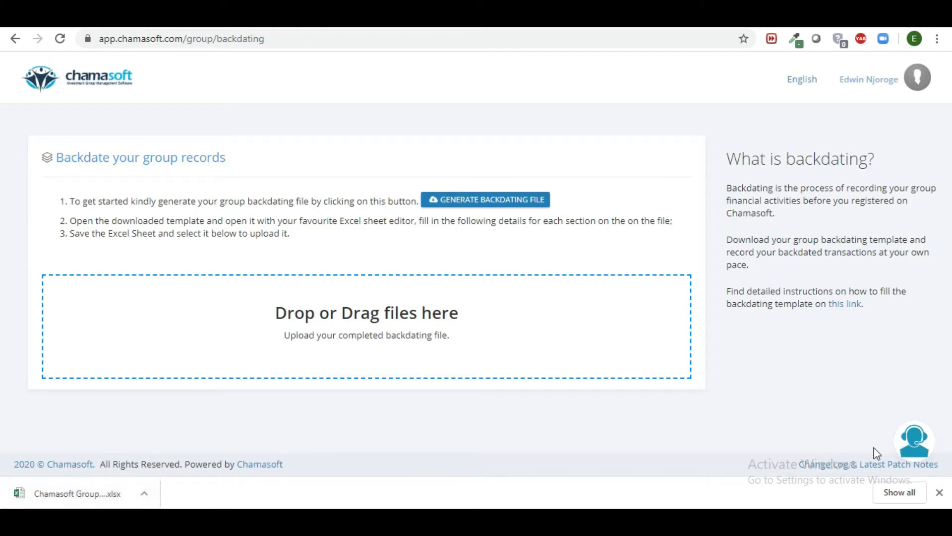
{"action": "left_click", "coordinate": [939, 492]}
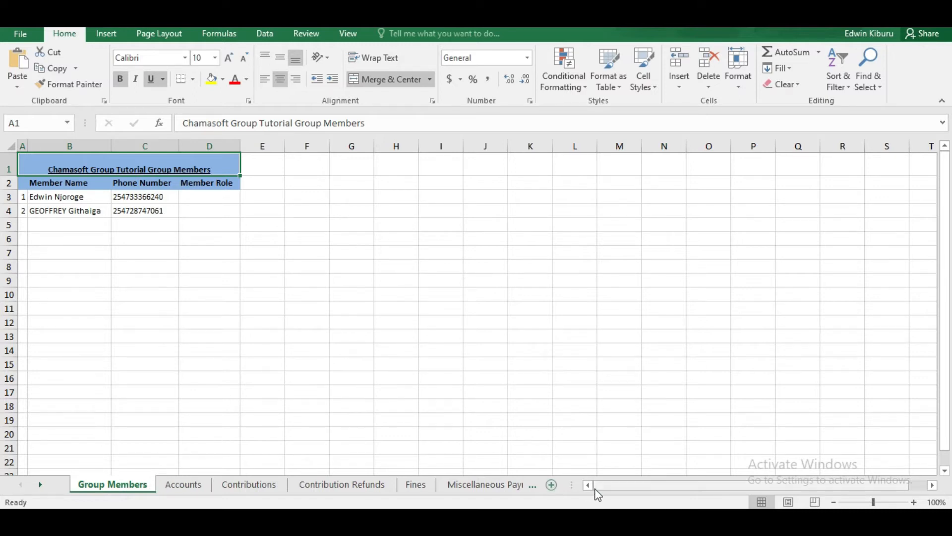
Step: Widen the sheet-tab area so many more of the template's sheet names show
{"action": "left_click_drag", "start_coordinate": [567, 485], "coordinate": [910, 461]}
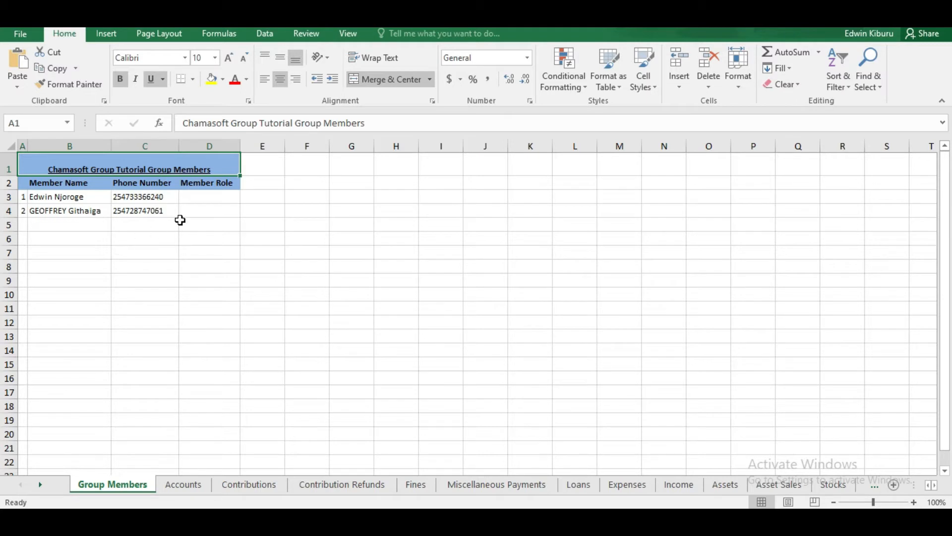
Step: Try 'Chairperson' in Member Role cell D3, delete it again, then go to the Accounts sheet
{"action": "left_click", "coordinate": [196, 196]}
{"action": "double_click", "coordinate": [197, 197]}
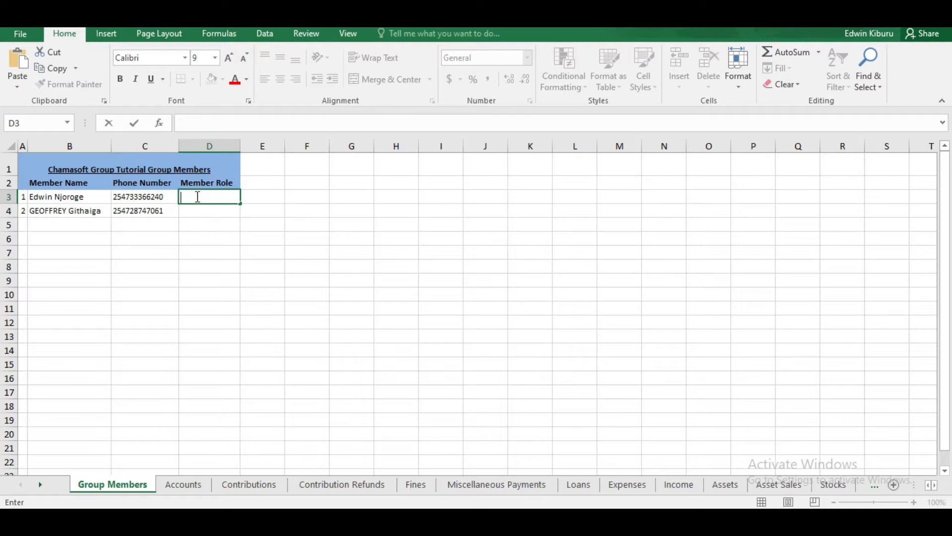
{"action": "type", "text": "Chairperson"}
{"action": "double_click", "coordinate": [201, 211]}
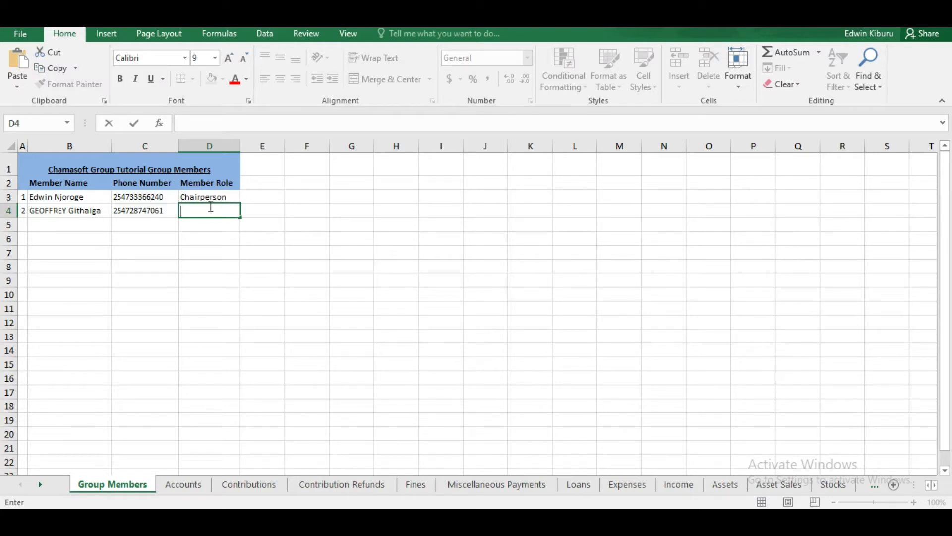
{"action": "double_click", "coordinate": [230, 197]}
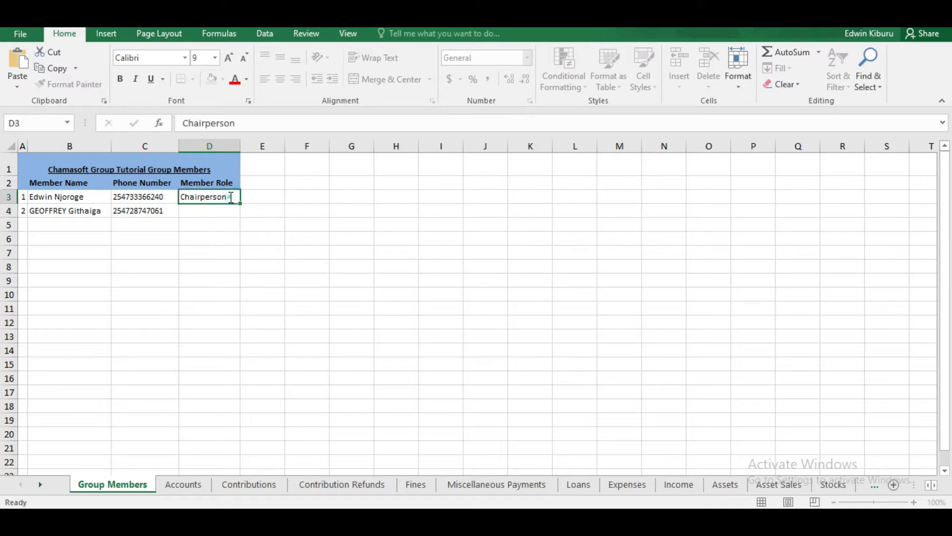
{"action": "left_click_drag", "start_coordinate": [232, 197], "coordinate": [134, 197]}
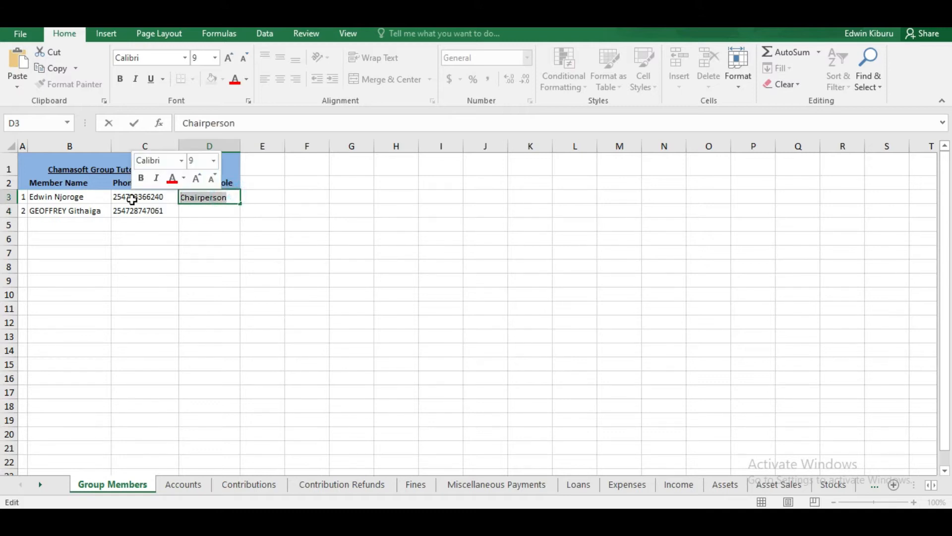
{"action": "key", "text": "BackSpace"}
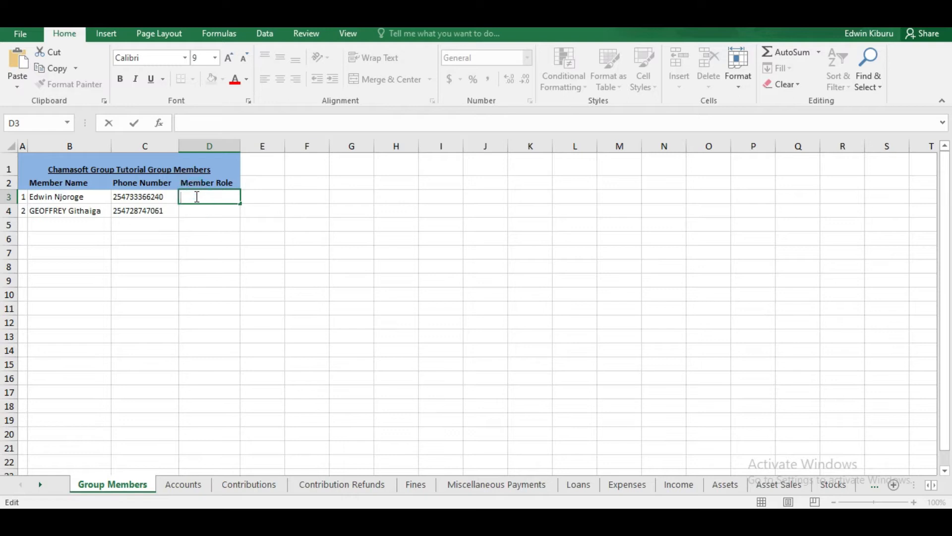
{"action": "left_click", "coordinate": [189, 211]}
{"action": "double_click", "coordinate": [189, 211]}
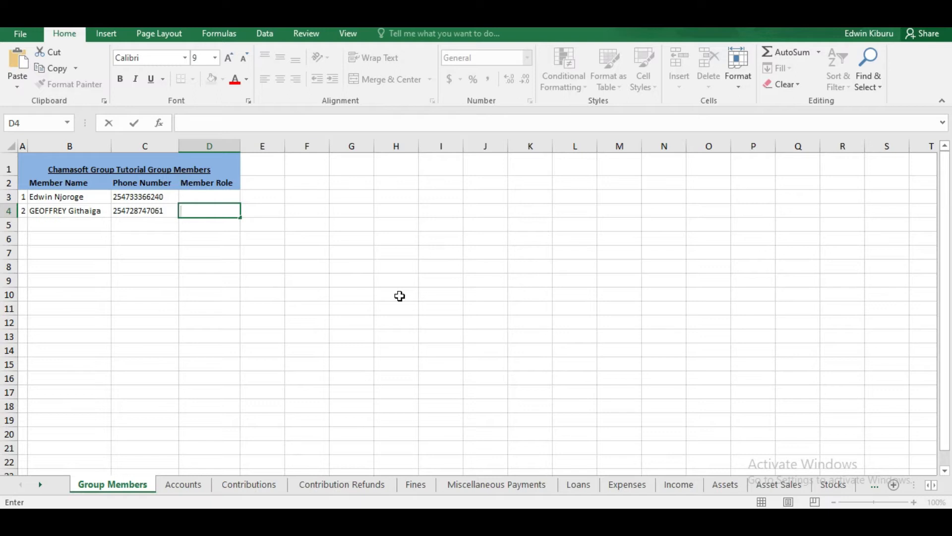
{"action": "left_click", "coordinate": [185, 486]}
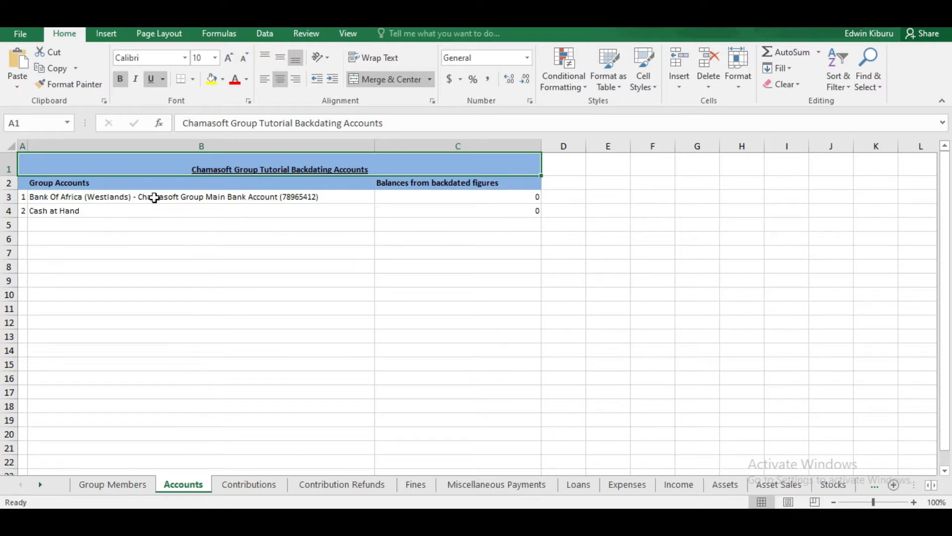
Step: Select the bank account entry in B3, then move on to the Contributions sheet
{"action": "left_click", "coordinate": [333, 193]}
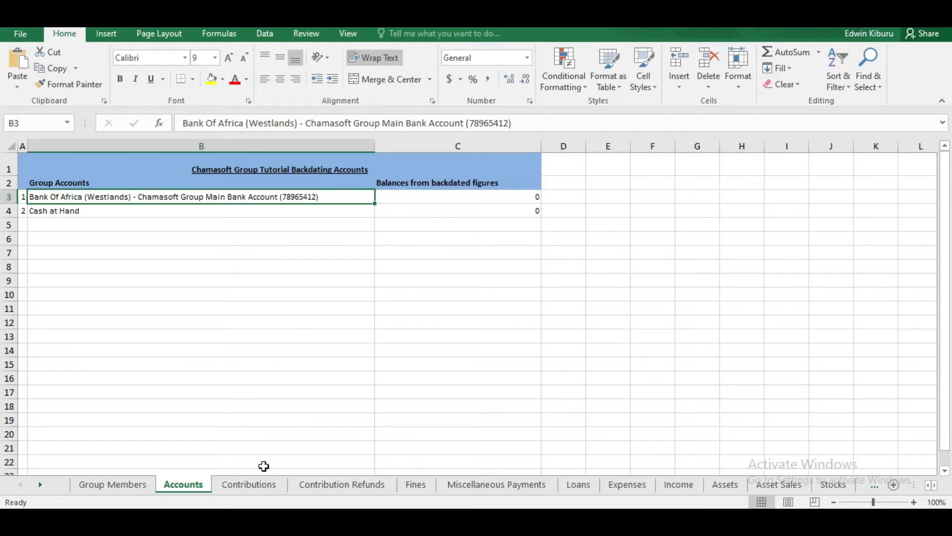
{"action": "left_click", "coordinate": [248, 485]}
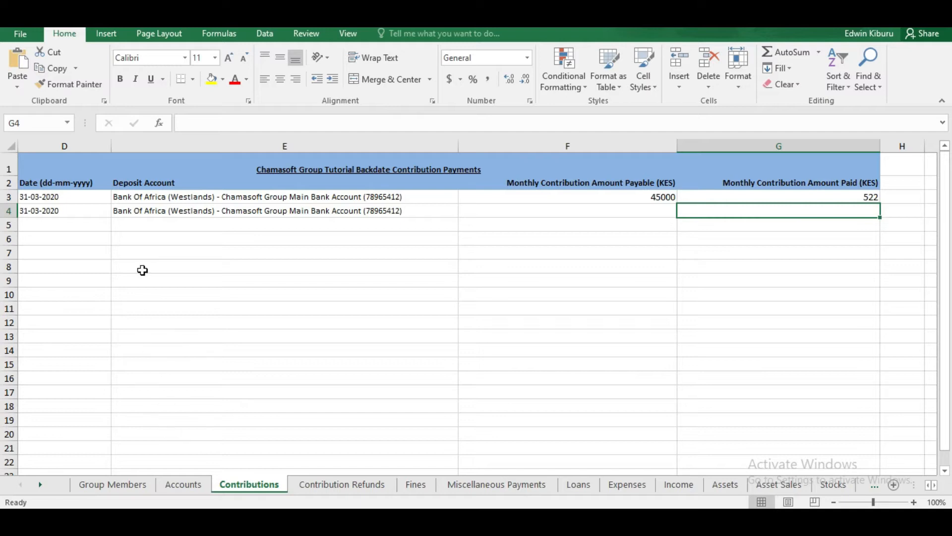
Step: Check the D3 date, then change F3's payable amount from 45000 to 75000
{"action": "left_click", "coordinate": [72, 195]}
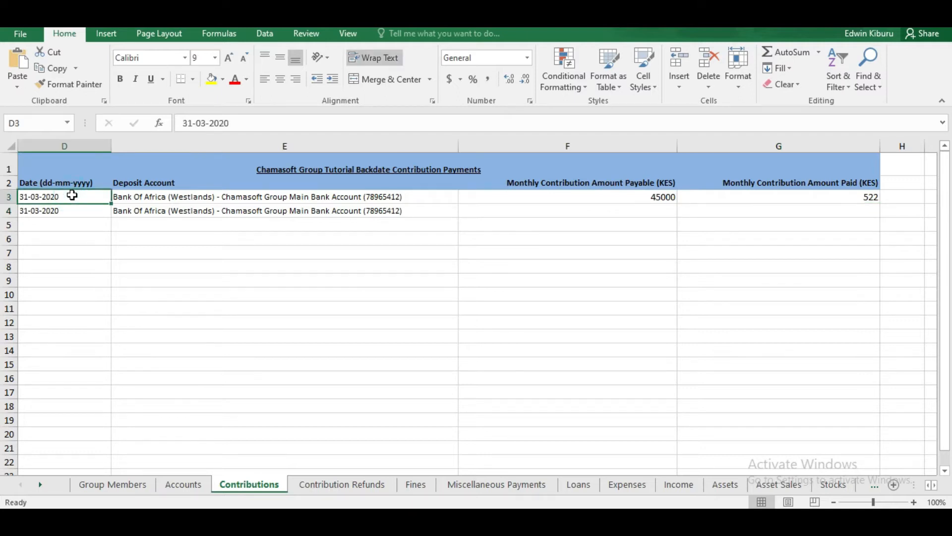
{"action": "left_click", "coordinate": [82, 194]}
{"action": "double_click", "coordinate": [82, 194]}
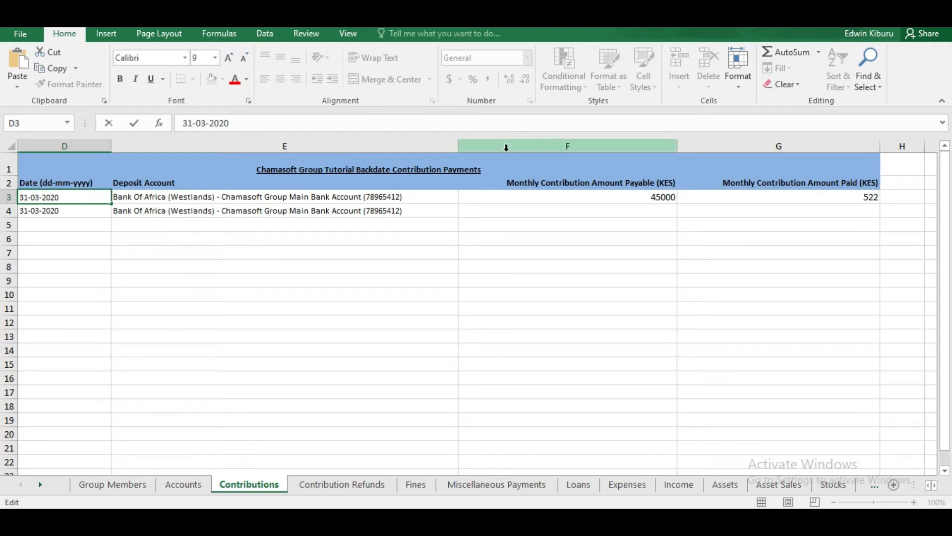
{"action": "left_click", "coordinate": [645, 196]}
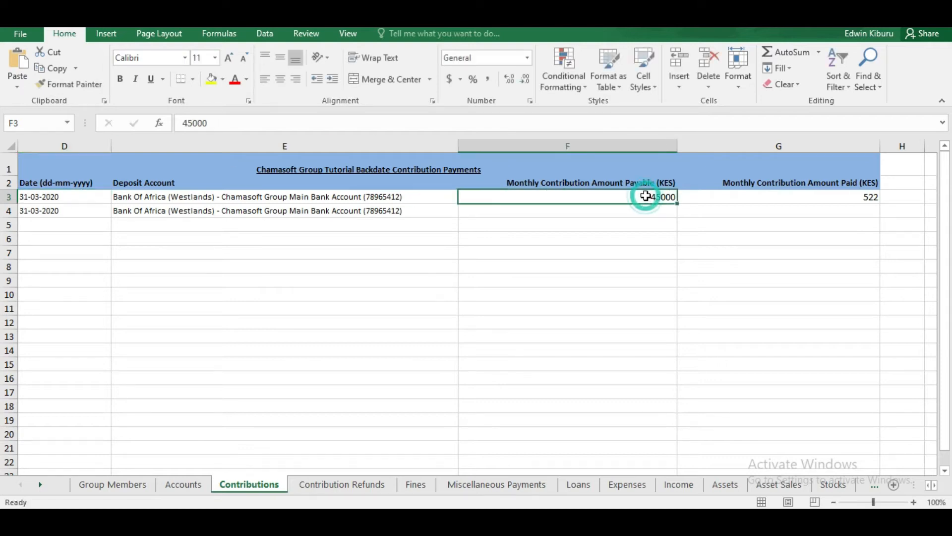
{"action": "double_click", "coordinate": [657, 196]}
{"action": "key", "text": "BackSpace"}
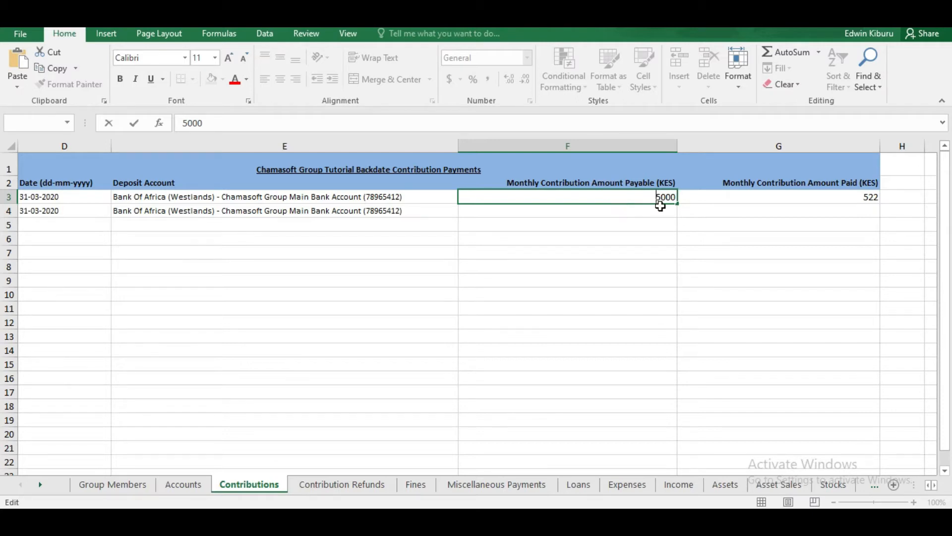
{"action": "key", "text": "Delete"}
{"action": "type", "text": "60"}
{"action": "key", "text": "BackSpace"}
{"action": "key", "text": "BackSpace"}
{"action": "type", "text": "75"}
{"action": "left_click", "coordinate": [657, 210]}
{"action": "left_click", "coordinate": [658, 210]}
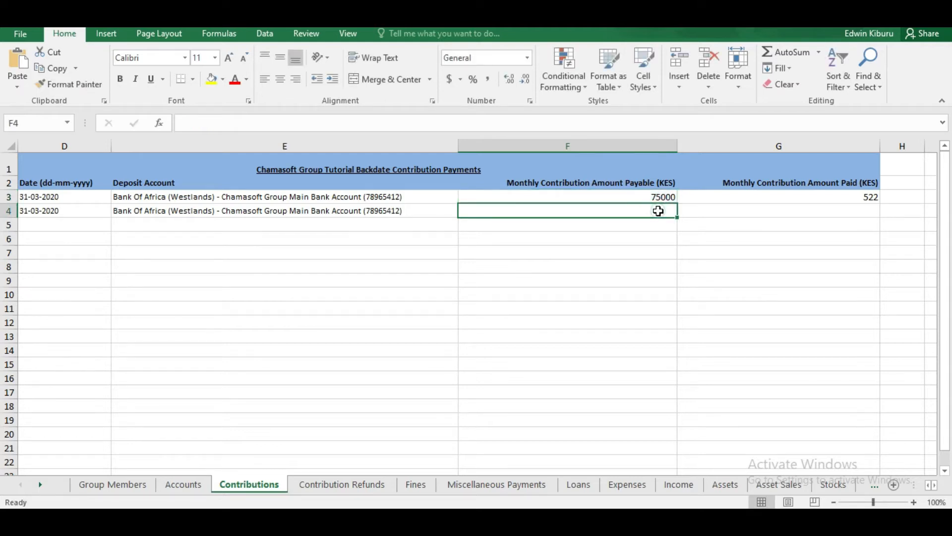
{"action": "type", "text": "75000"}
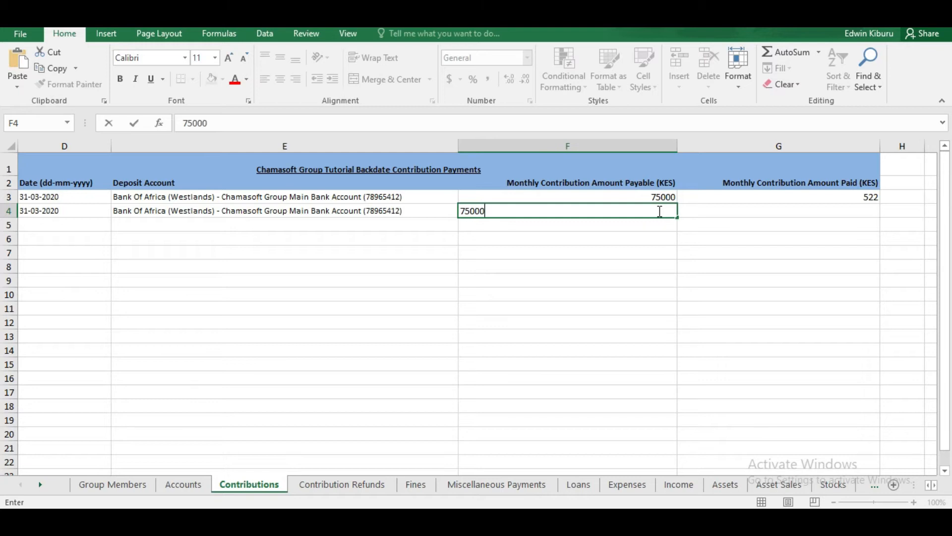
{"action": "left_click", "coordinate": [618, 233]}
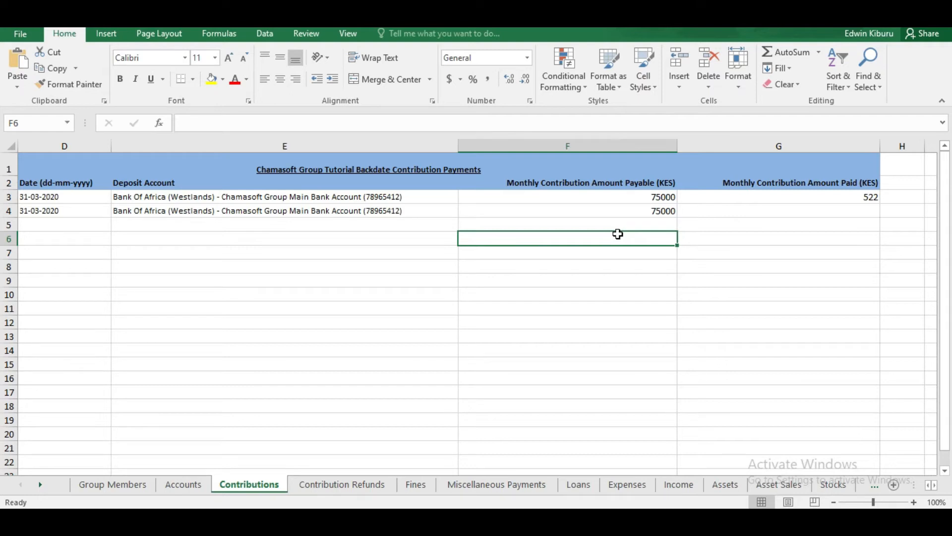
{"action": "left_click", "coordinate": [644, 197]}
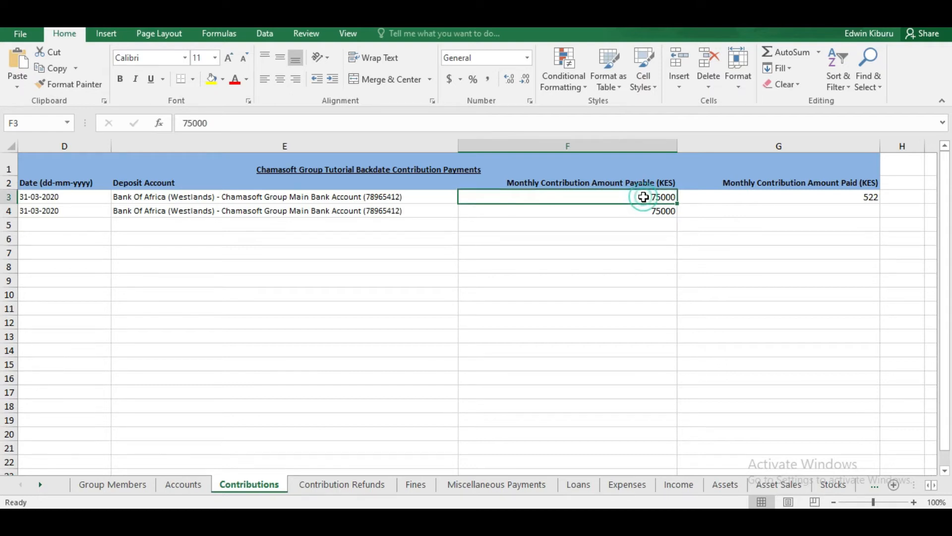
{"action": "left_click", "coordinate": [650, 210]}
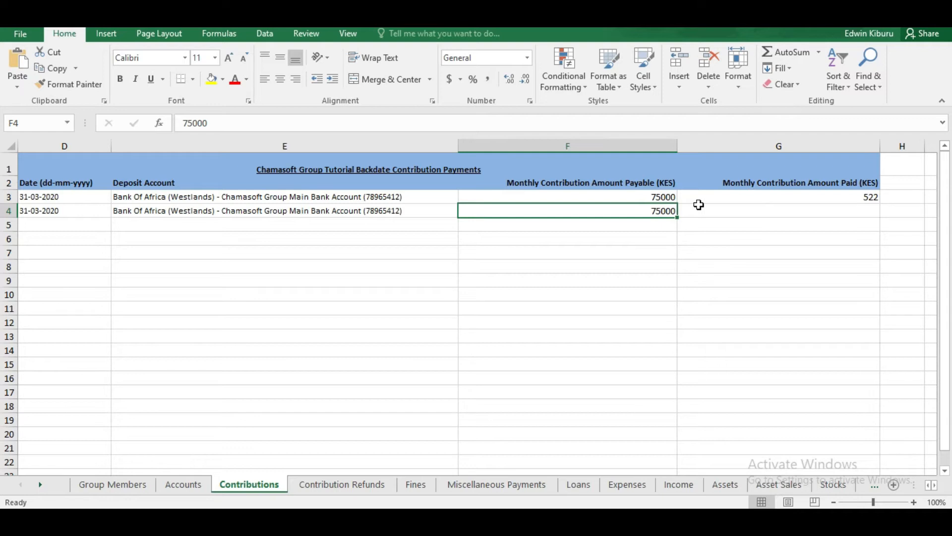
{"action": "left_click", "coordinate": [97, 196]}
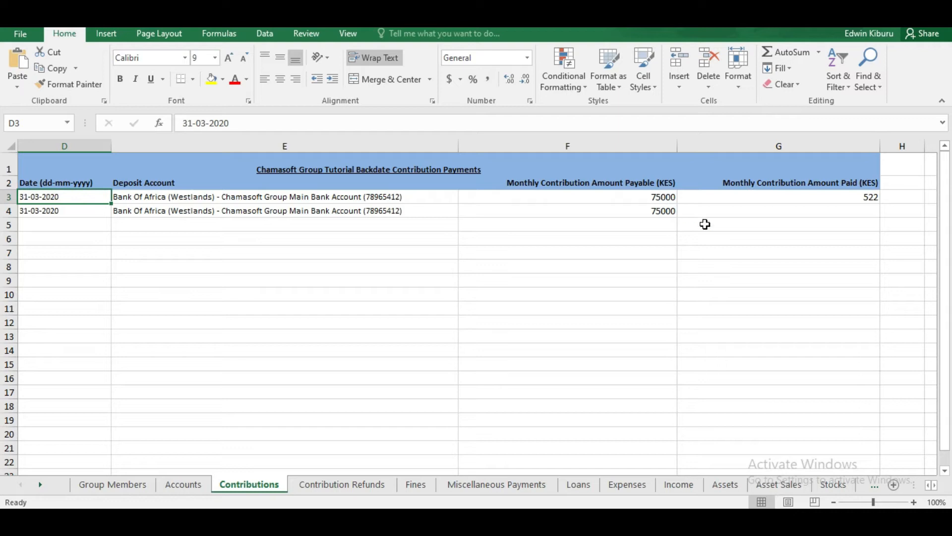
Step: Review both payable amounts and clear the 522 from paid cell G3
{"action": "double_click", "coordinate": [661, 196]}
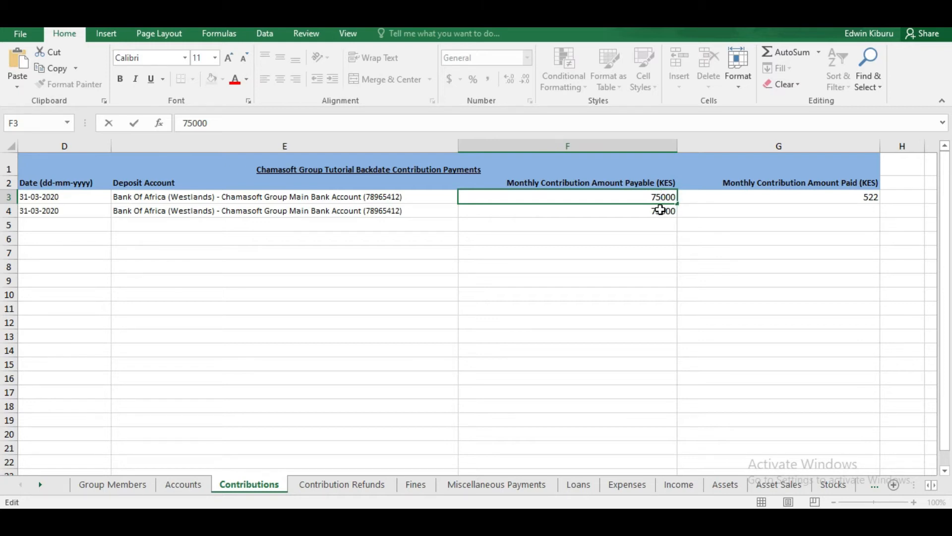
{"action": "left_click", "coordinate": [662, 212]}
{"action": "double_click", "coordinate": [662, 210]}
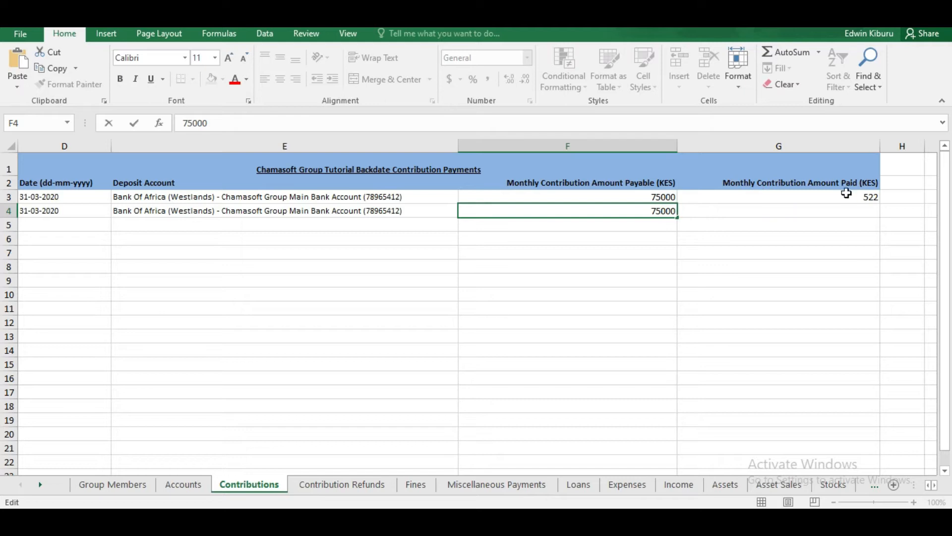
{"action": "left_click", "coordinate": [863, 197]}
{"action": "key", "text": "Delete"}
{"action": "key", "text": "Delete"}
{"action": "key", "text": "Delete"}
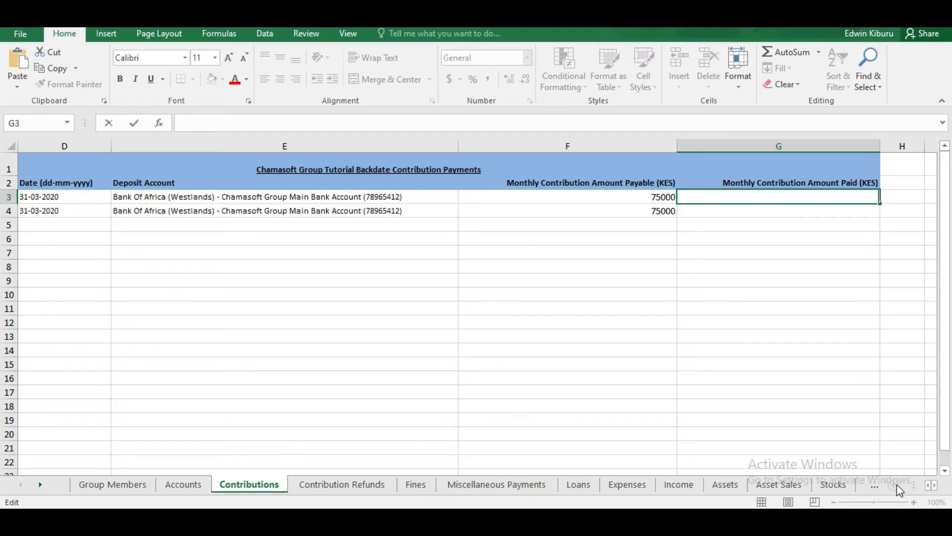
{"action": "left_click", "coordinate": [914, 486]}
{"action": "left_click", "coordinate": [930, 486]}
{"action": "left_click", "coordinate": [930, 486]}
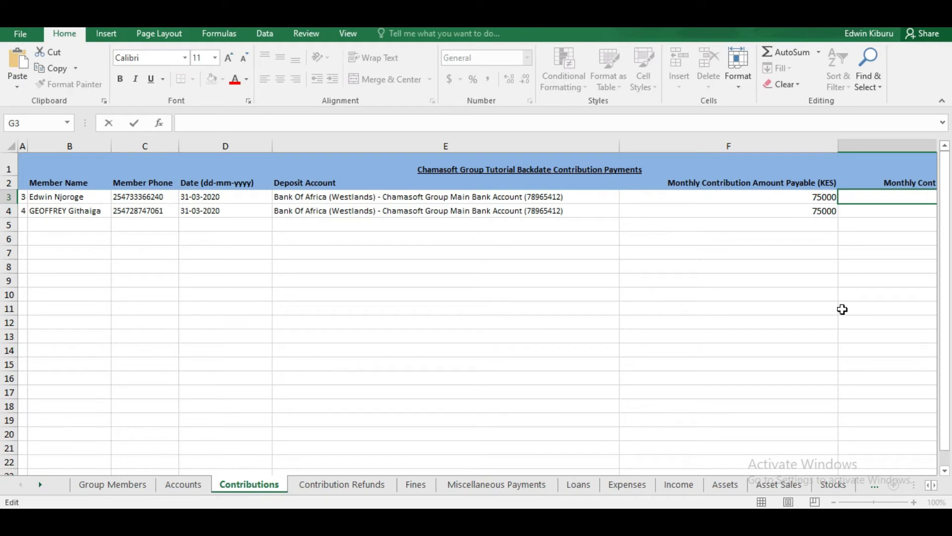
{"action": "left_click", "coordinate": [933, 485]}
{"action": "left_click", "coordinate": [934, 485]}
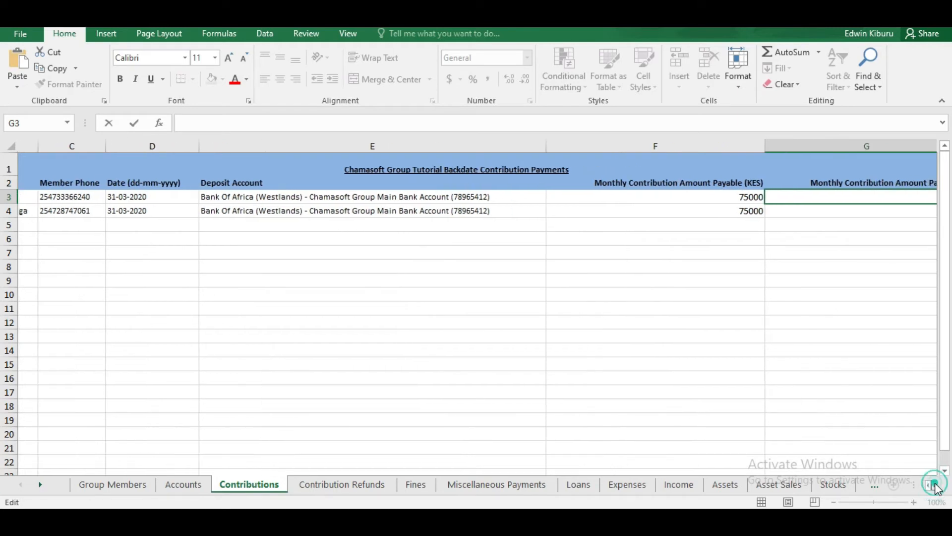
{"action": "left_click", "coordinate": [934, 486]}
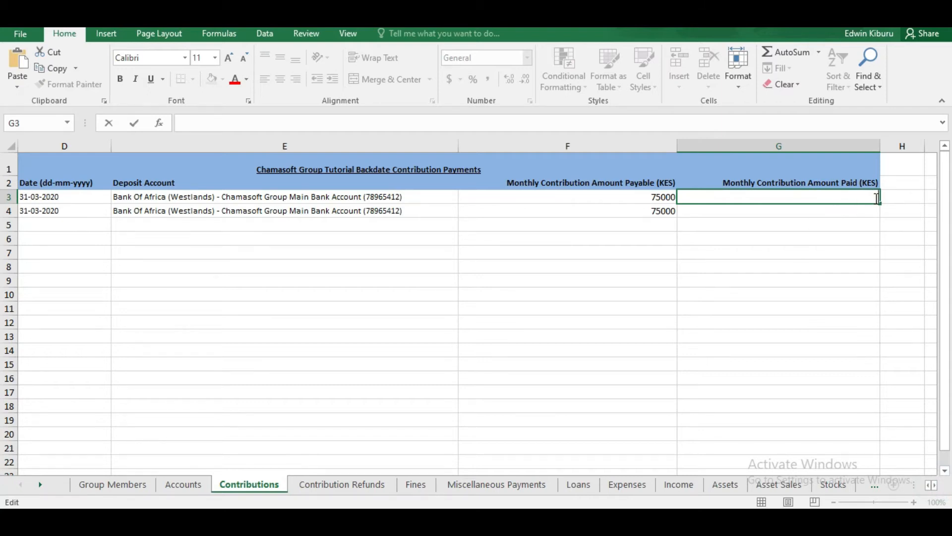
Step: Enter 75000 as the amount paid in both G3 and G4
{"action": "type", "text": "75000"}
{"action": "left_click", "coordinate": [863, 211]}
{"action": "double_click", "coordinate": [863, 210]}
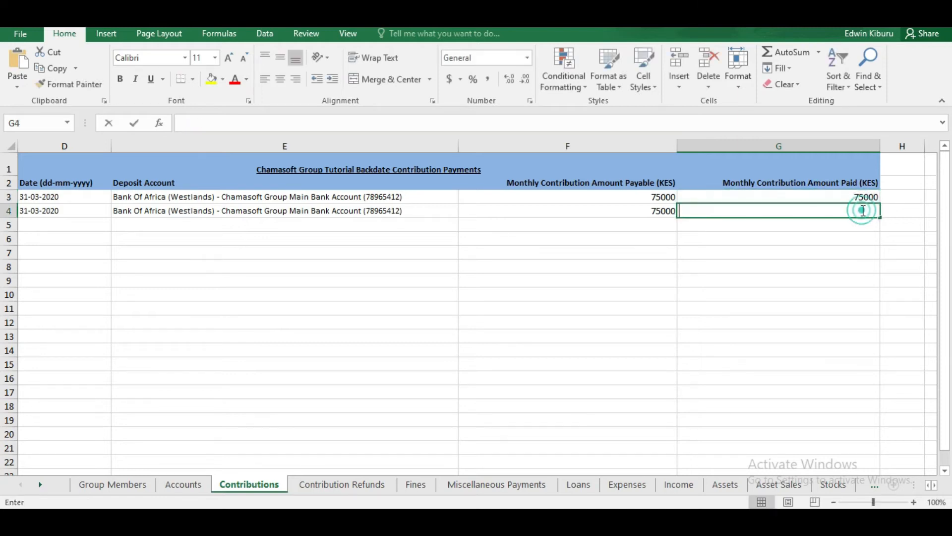
{"action": "type", "text": "7500"}
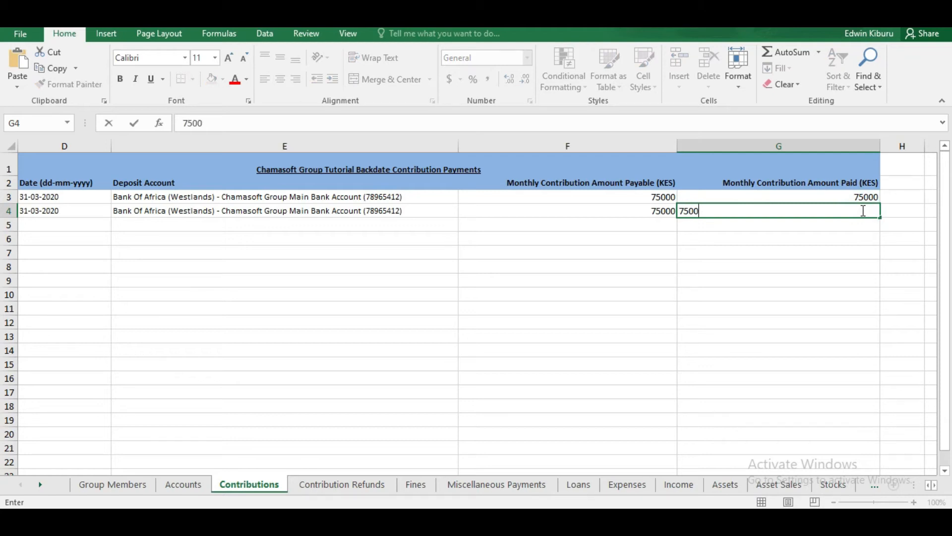
{"action": "type", "text": "00"}
{"action": "key", "text": "BackSpace"}
{"action": "left_click", "coordinate": [790, 230]}
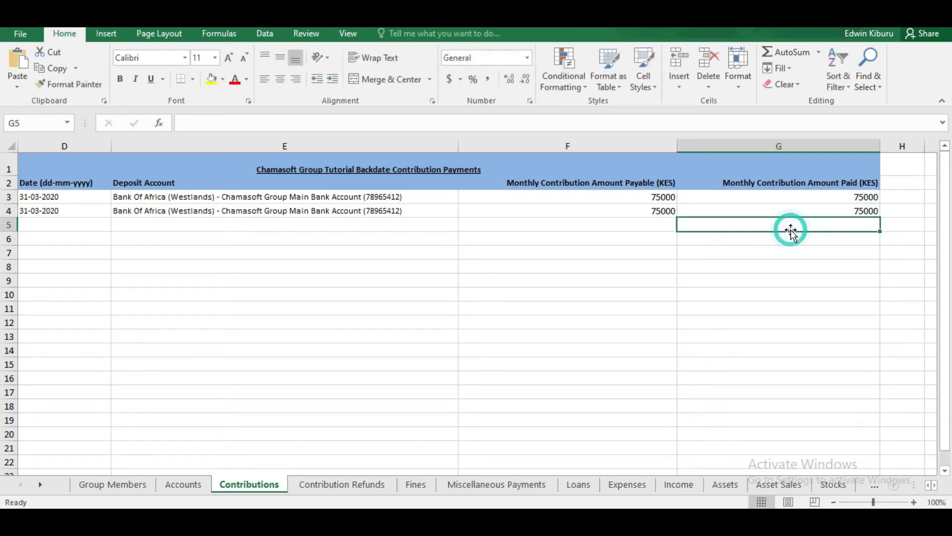
{"action": "left_click", "coordinate": [809, 201]}
{"action": "left_click_drag", "start_coordinate": [809, 201], "coordinate": [809, 213]}
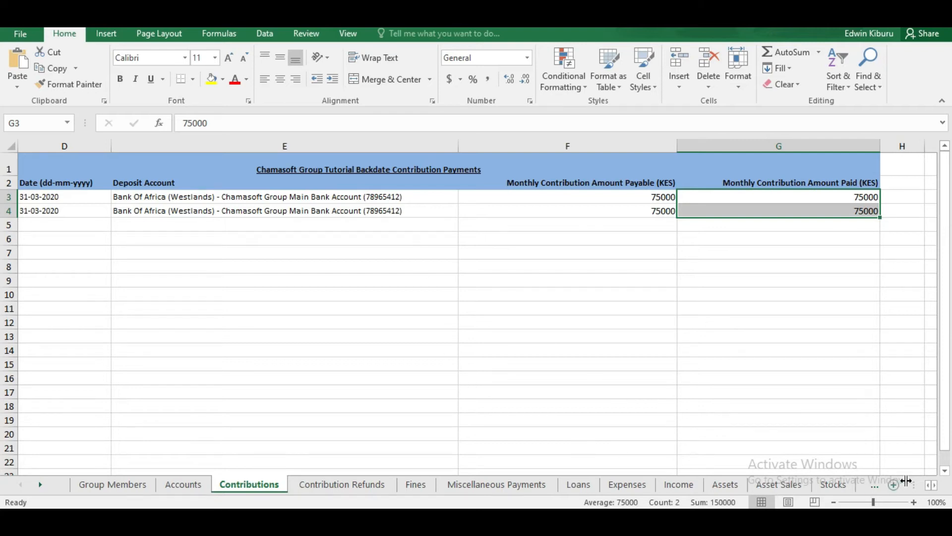
{"action": "left_click", "coordinate": [929, 488]}
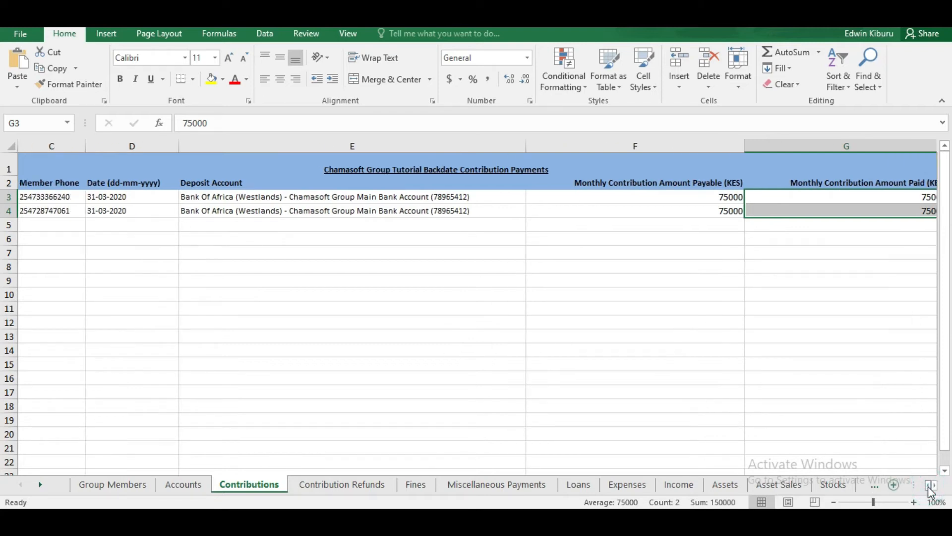
{"action": "left_click", "coordinate": [929, 488]}
{"action": "left_click", "coordinate": [929, 488]}
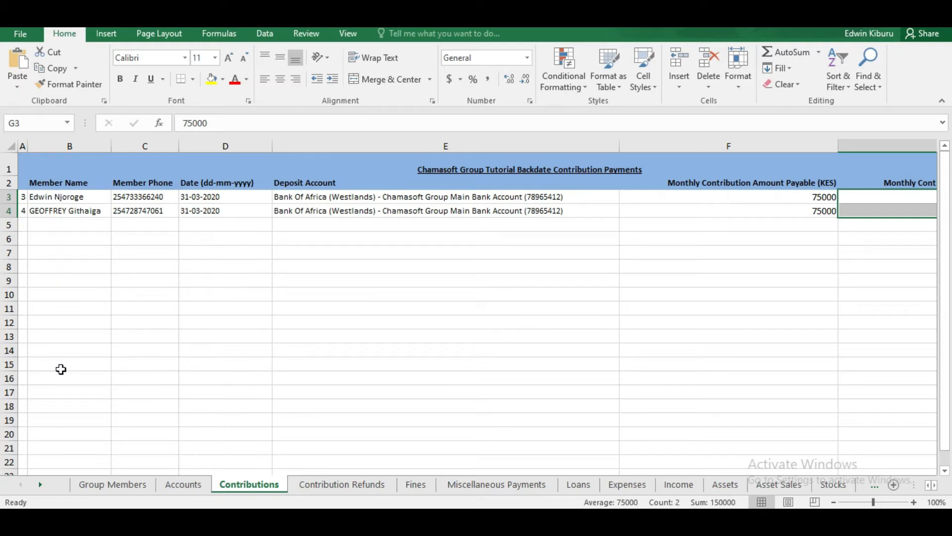
{"action": "scroll", "coordinate": [937, 494], "scroll_direction": "right", "scroll_amount": 5}
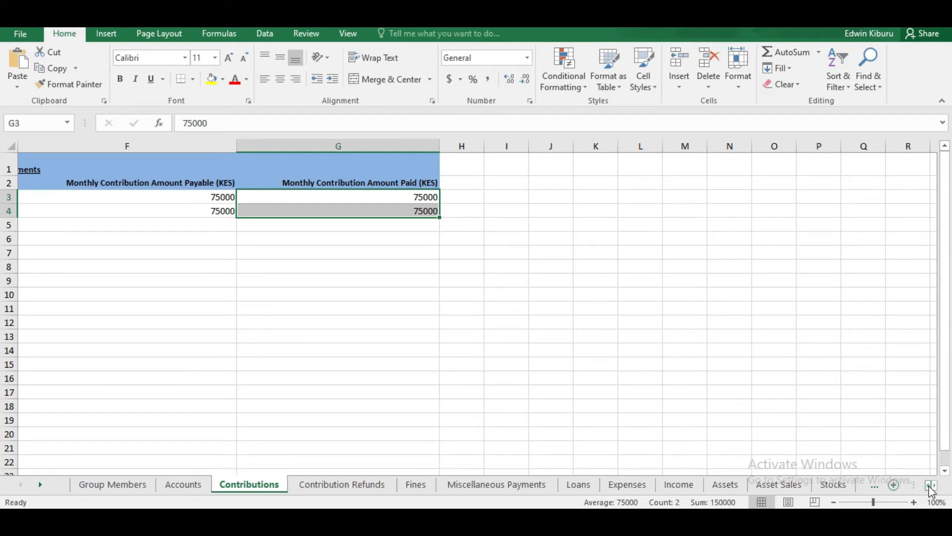
{"action": "scroll", "coordinate": [931, 491], "scroll_direction": "left", "scroll_amount": 3}
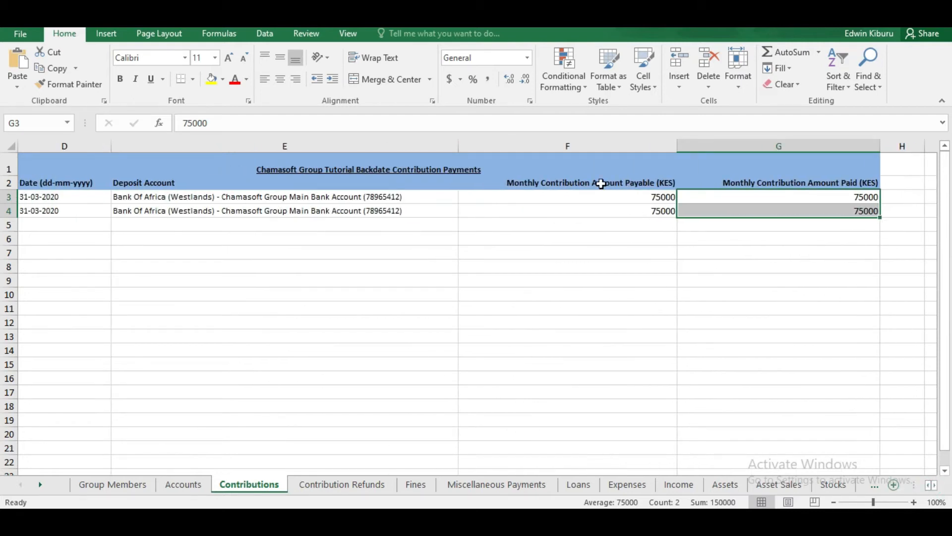
{"action": "left_click", "coordinate": [573, 198]}
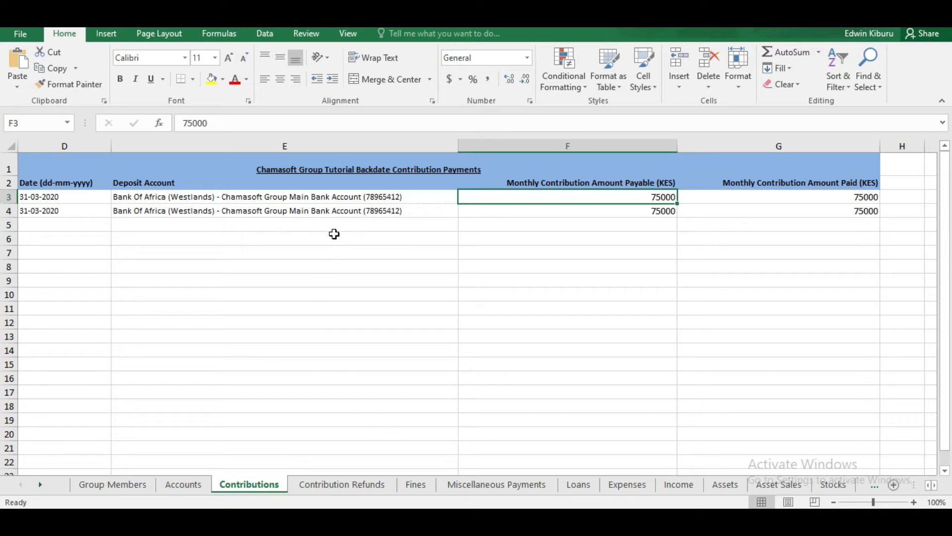
{"action": "left_click", "coordinate": [624, 198]}
{"action": "left_click", "coordinate": [623, 209]}
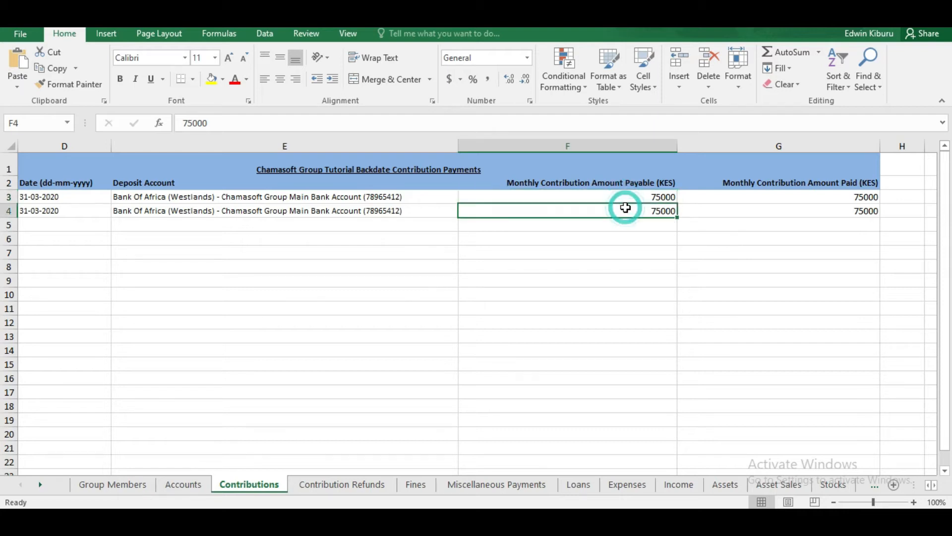
{"action": "left_click", "coordinate": [716, 197]}
{"action": "left_click", "coordinate": [725, 209]}
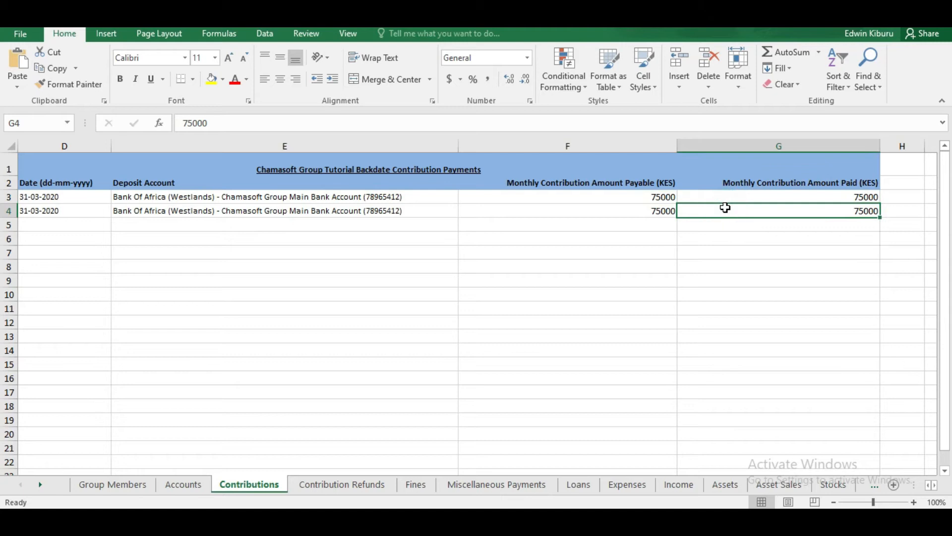
Step: On Contribution Refunds, test a 500 refund in F4 then erase it, leaving refunds blank
{"action": "left_click", "coordinate": [321, 486]}
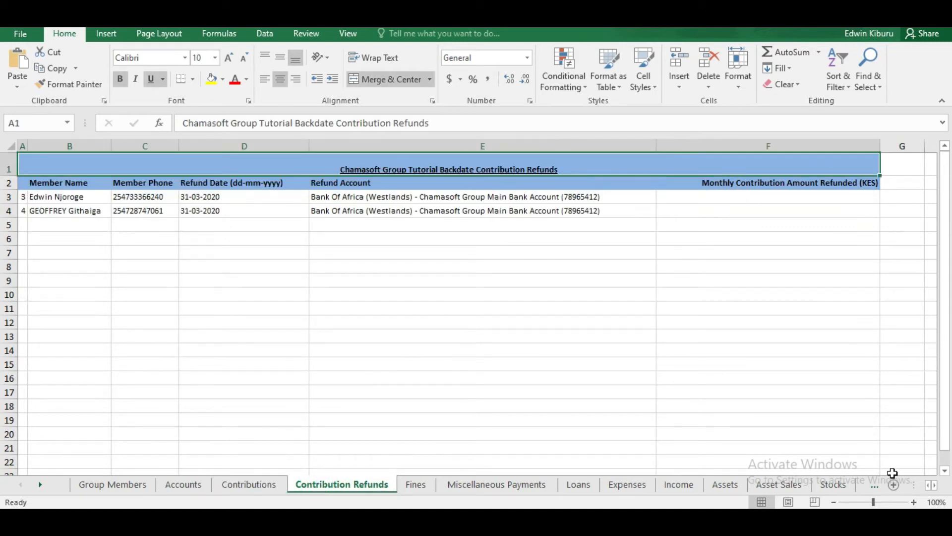
{"action": "left_click", "coordinate": [927, 487]}
{"action": "left_click", "coordinate": [754, 213]}
{"action": "double_click", "coordinate": [753, 214]}
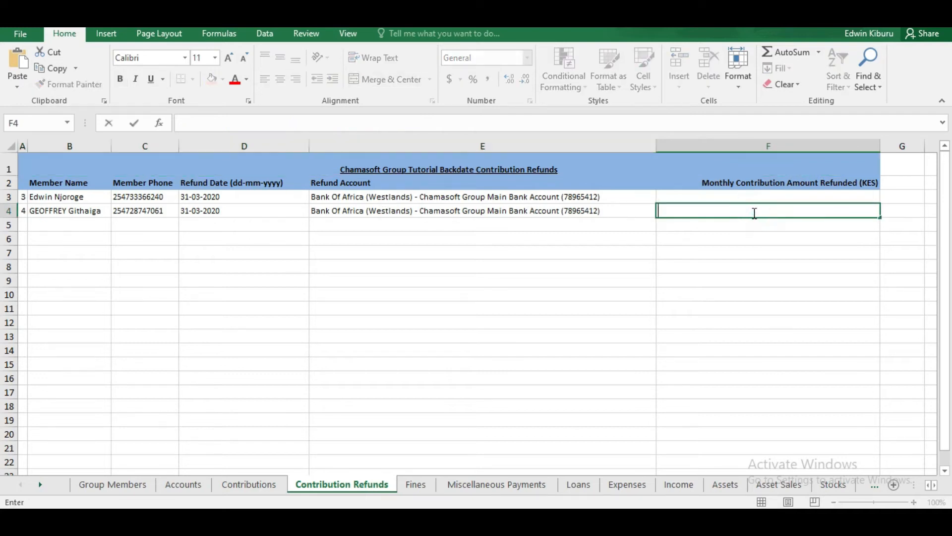
{"action": "type", "text": "500"}
{"action": "key", "text": "BackSpace"}
{"action": "key", "text": "BackSpace"}
{"action": "key", "text": "BackSpace"}
{"action": "left_click", "coordinate": [864, 195]}
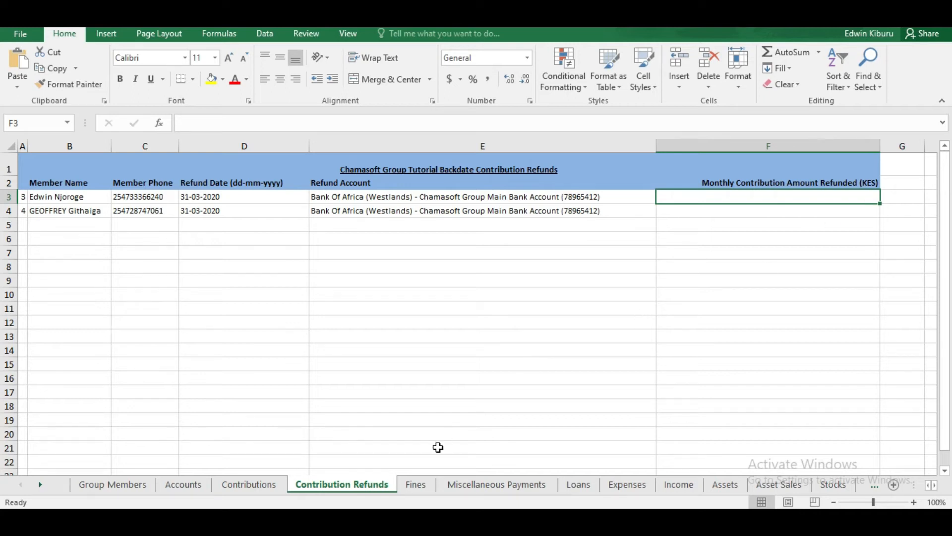
{"action": "left_click", "coordinate": [416, 484]}
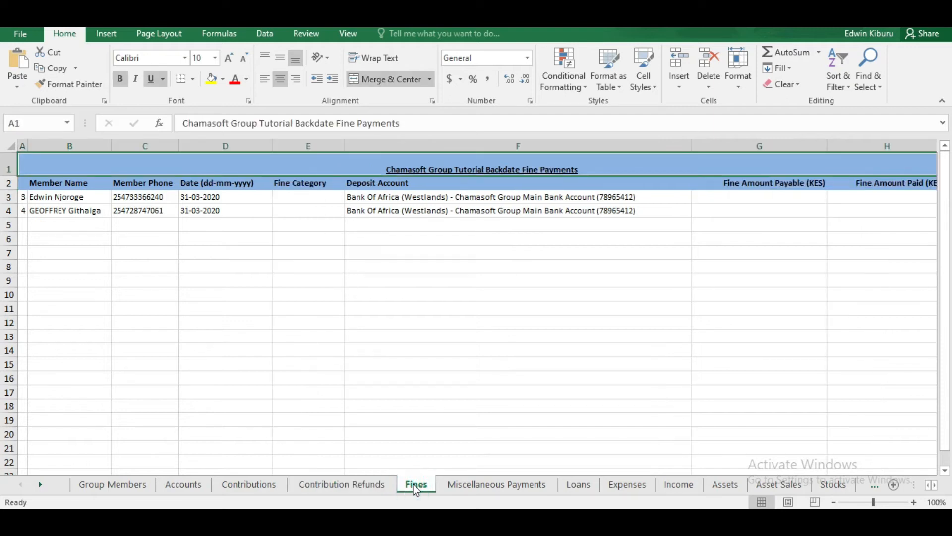
Step: Enter fines payable of 5000 in G3 and 500 in G4
{"action": "left_click", "coordinate": [936, 488]}
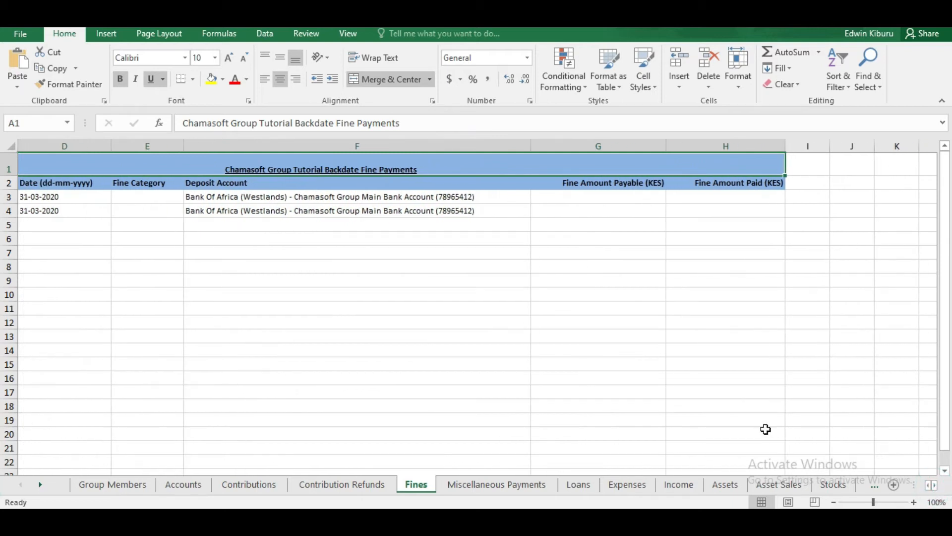
{"action": "left_click", "coordinate": [615, 197]}
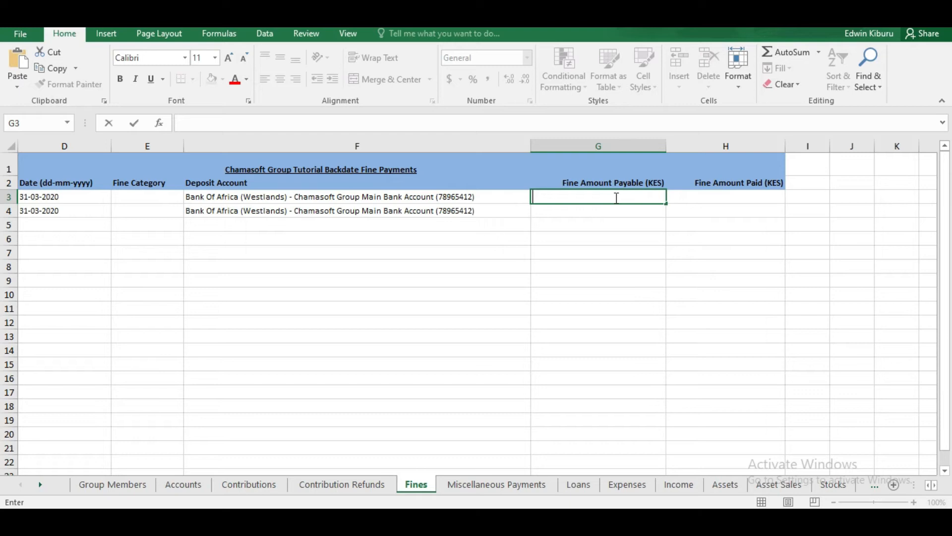
{"action": "type", "text": "5000"}
{"action": "left_click", "coordinate": [590, 208]}
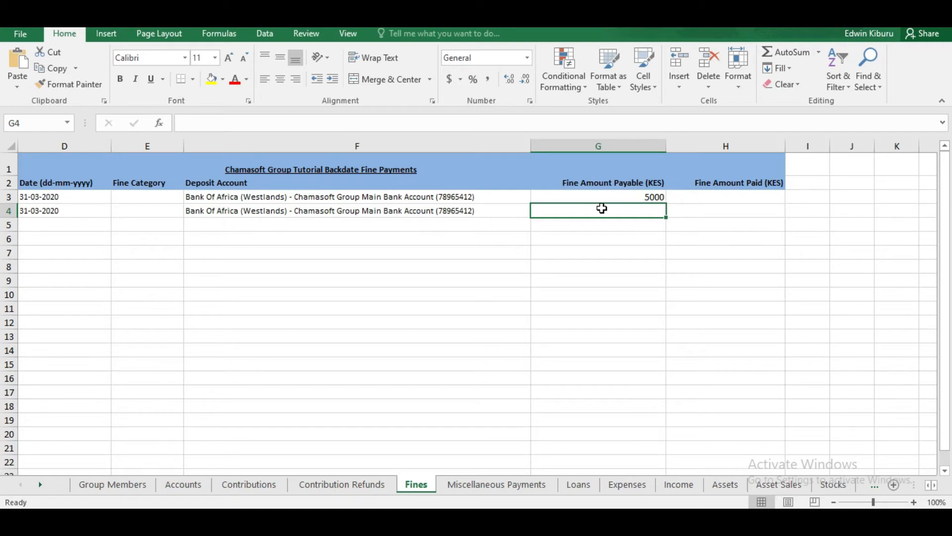
{"action": "double_click", "coordinate": [633, 210]}
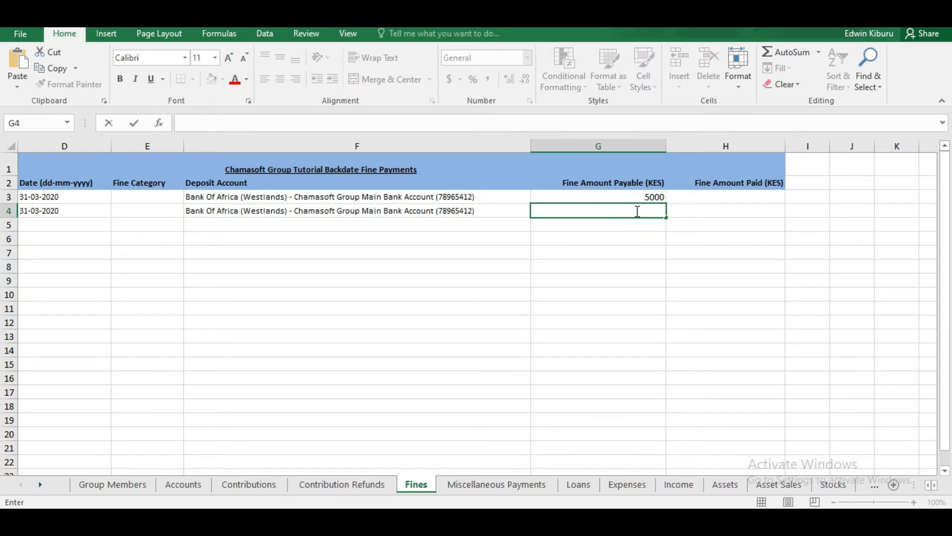
{"action": "type", "text": "500"}
{"action": "left_click", "coordinate": [627, 260]}
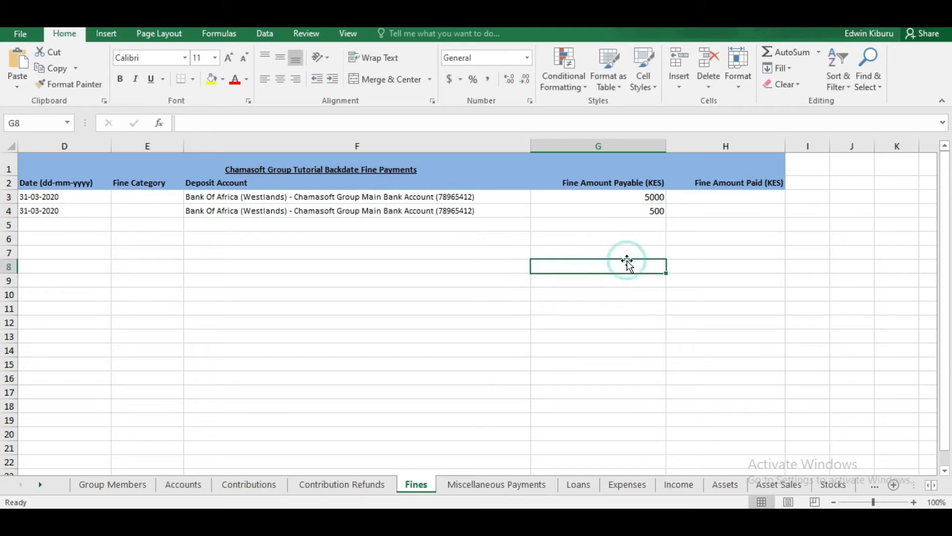
{"action": "left_click", "coordinate": [753, 197]}
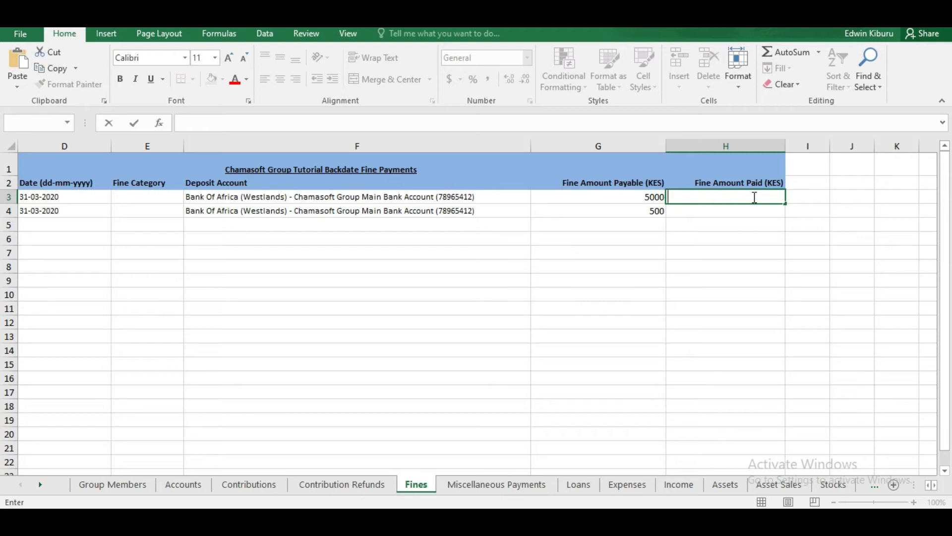
Step: Enter fines paid of 4500 in H3 and 500 in H4, then recheck G4 and H4
{"action": "type", "text": "4500"}
{"action": "left_click", "coordinate": [719, 210]}
{"action": "double_click", "coordinate": [717, 213]}
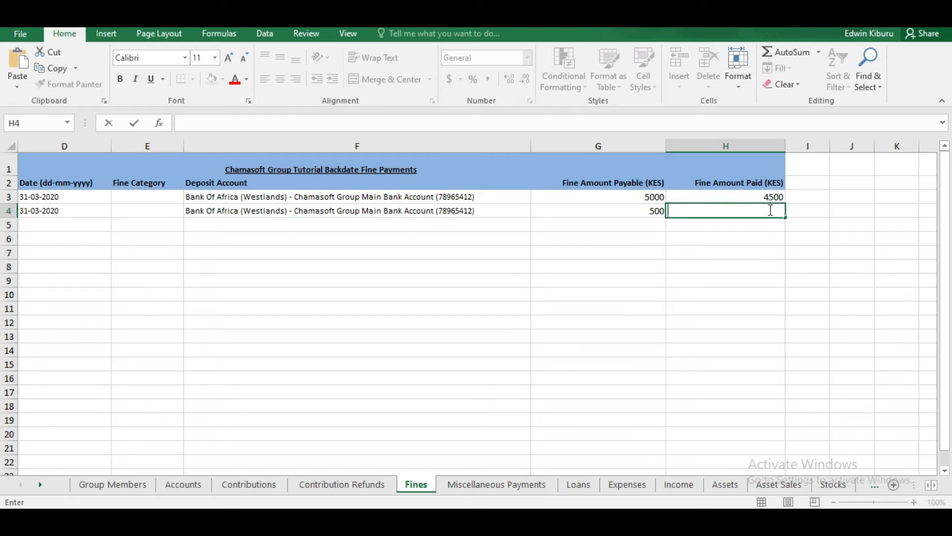
{"action": "type", "text": "500"}
{"action": "left_click", "coordinate": [724, 276]}
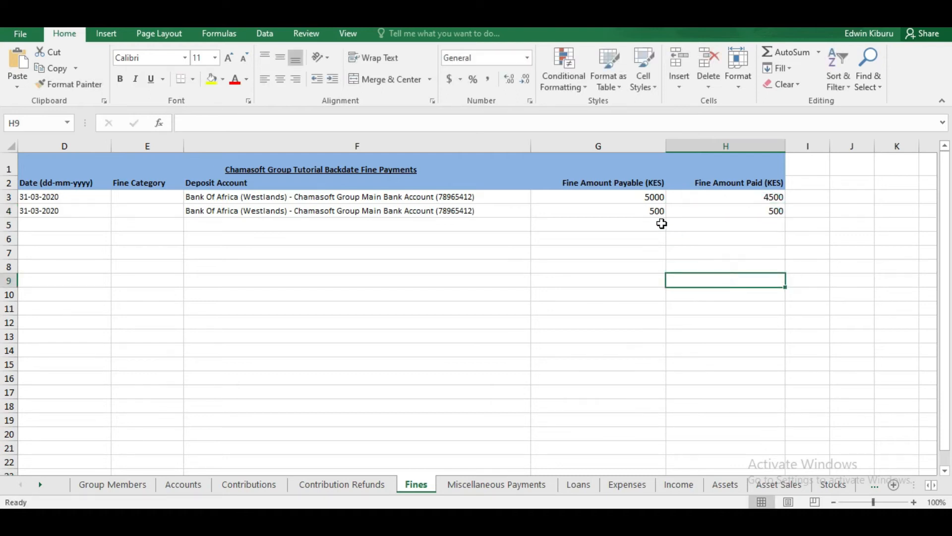
{"action": "left_click", "coordinate": [634, 208]}
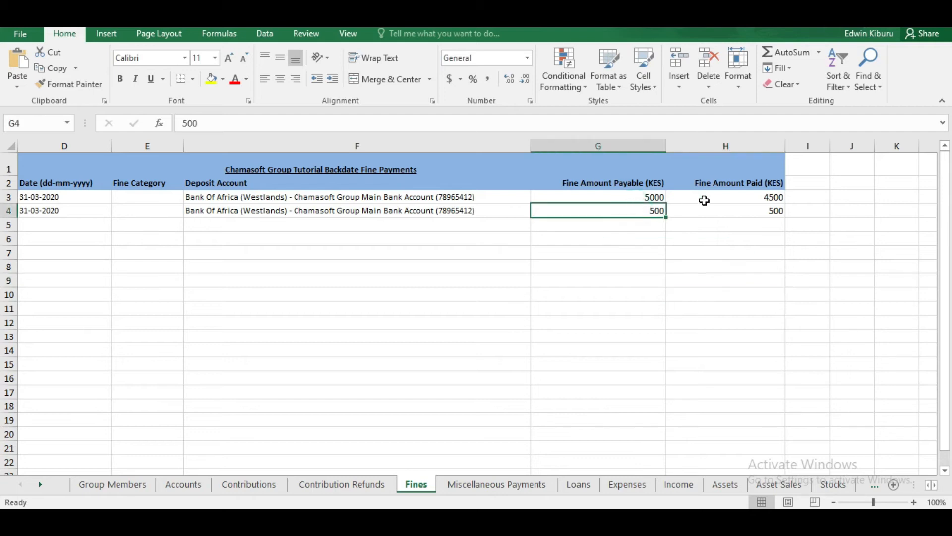
{"action": "left_click", "coordinate": [749, 213]}
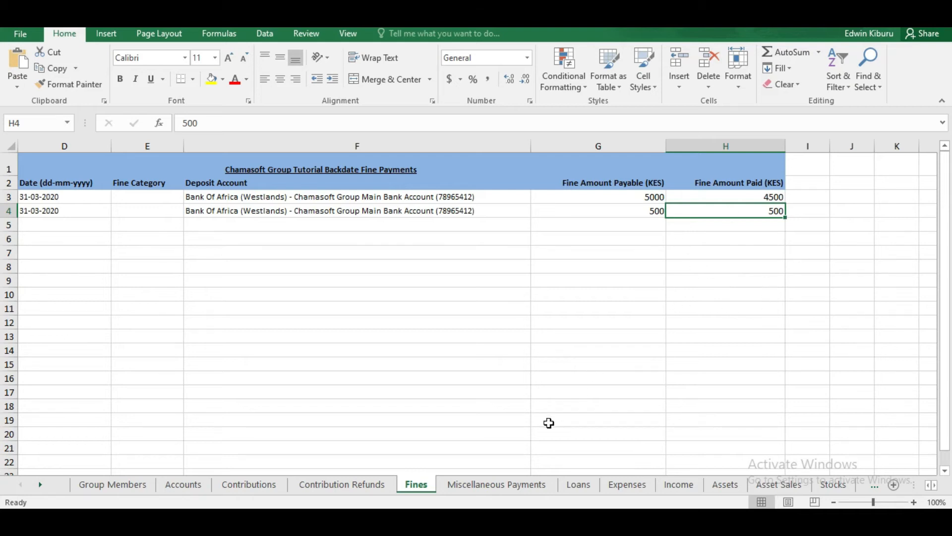
Step: Switch to the Miscellaneous Payments sheet showing the two 31-03-2020 deposits
{"action": "left_click", "coordinate": [501, 485]}
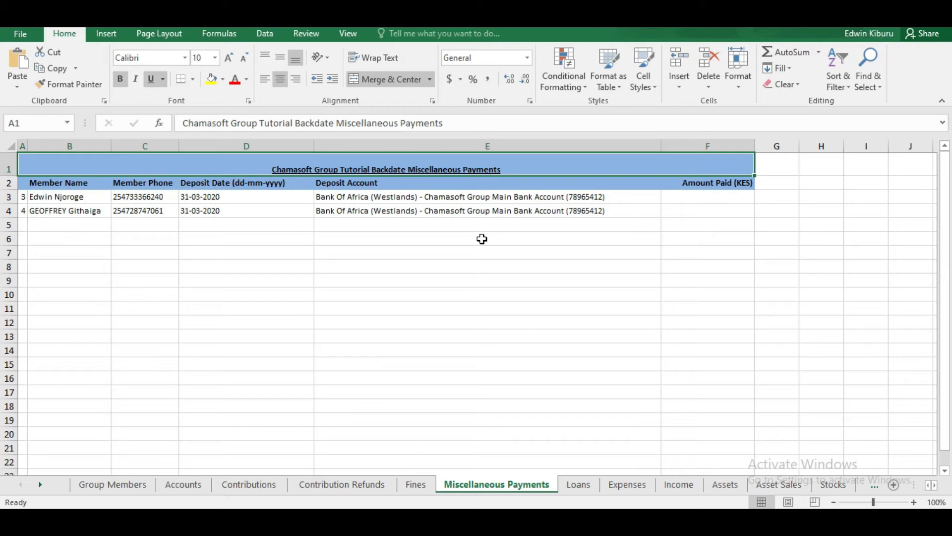
Step: Enter amounts paid of 500 in F3 and 520 in F4
{"action": "double_click", "coordinate": [707, 199]}
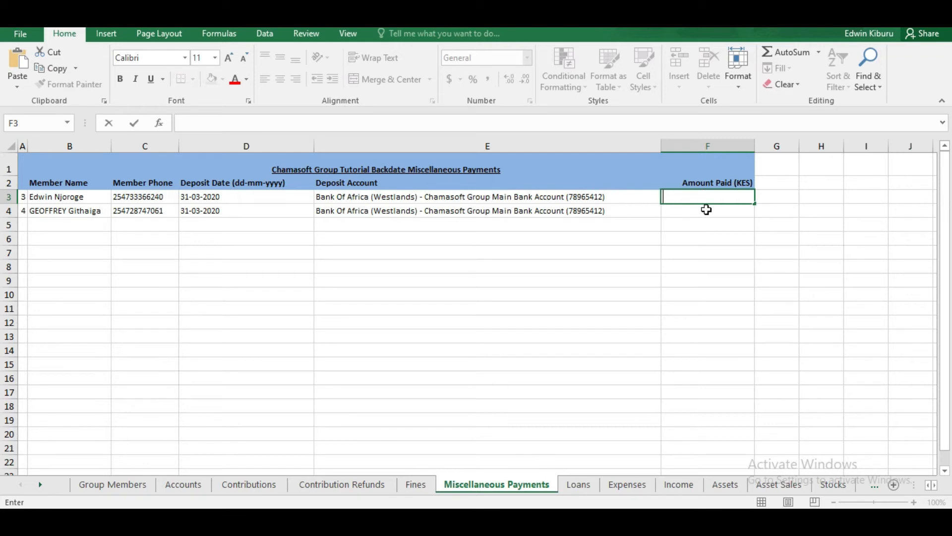
{"action": "left_click", "coordinate": [703, 195]}
{"action": "type", "text": "500"}
{"action": "left_click", "coordinate": [686, 210]}
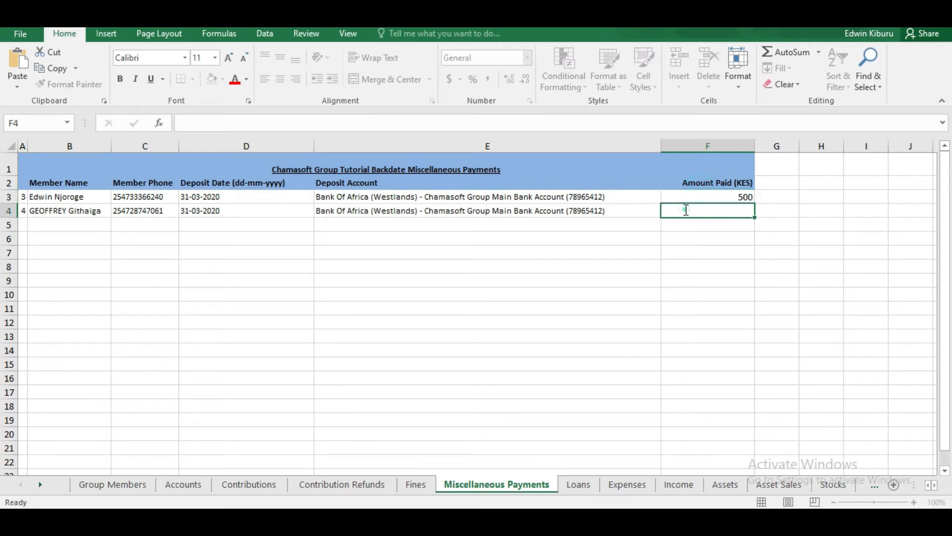
{"action": "type", "text": "520"}
{"action": "left_click", "coordinate": [710, 233]}
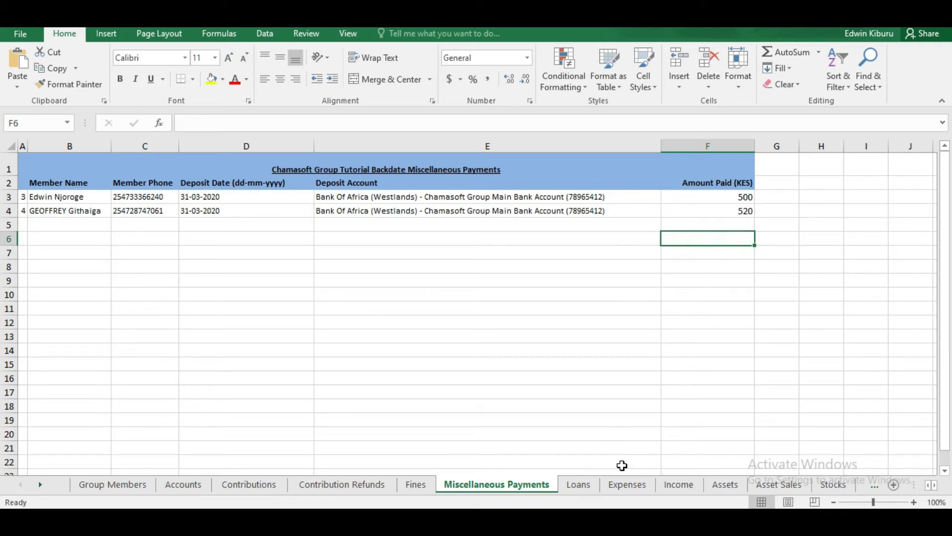
Step: Show the Loans sheet, scan its columns out to Loan Repaid, and select member names B3:B6
{"action": "left_click", "coordinate": [584, 486]}
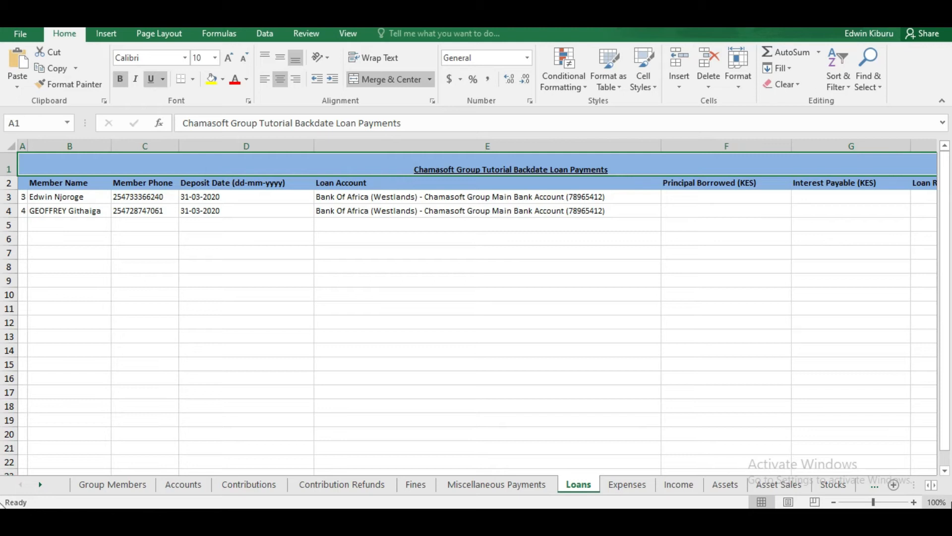
{"action": "scroll", "coordinate": [938, 495], "scroll_direction": "right", "scroll_amount": 3}
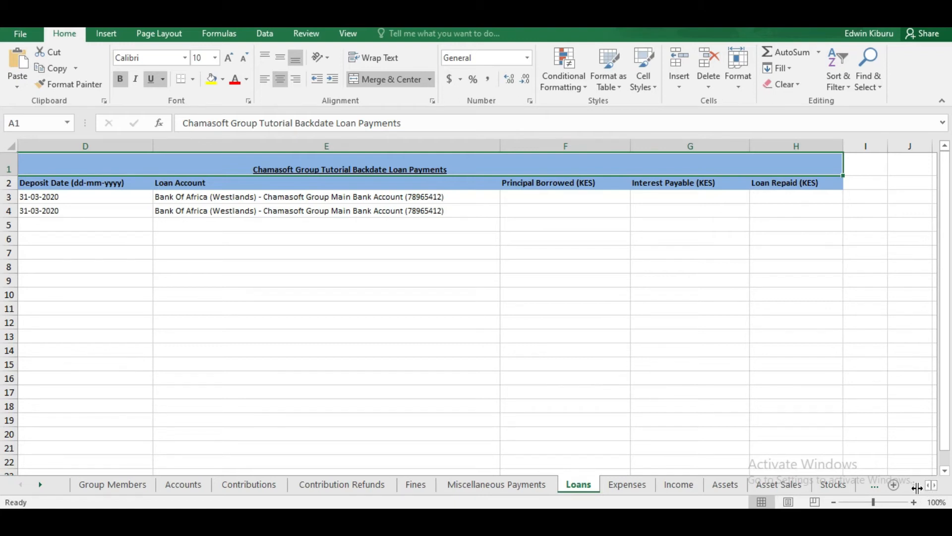
{"action": "left_click", "coordinate": [929, 485]}
{"action": "left_click", "coordinate": [930, 487]}
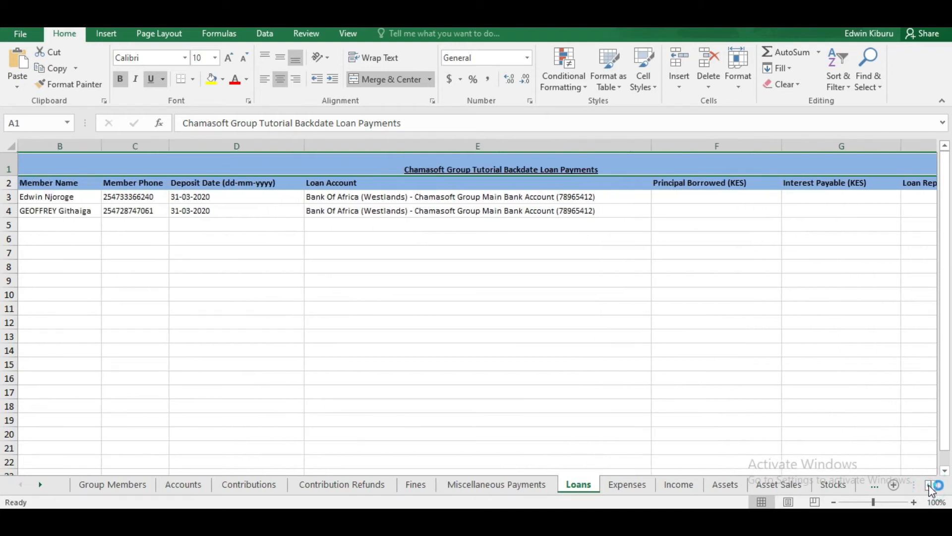
{"action": "left_click", "coordinate": [930, 487]}
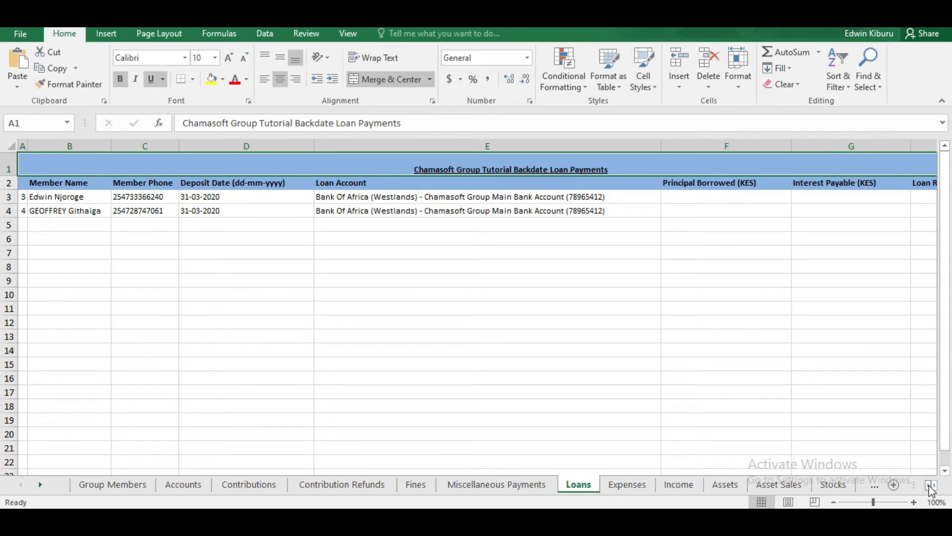
{"action": "left_click", "coordinate": [933, 486]}
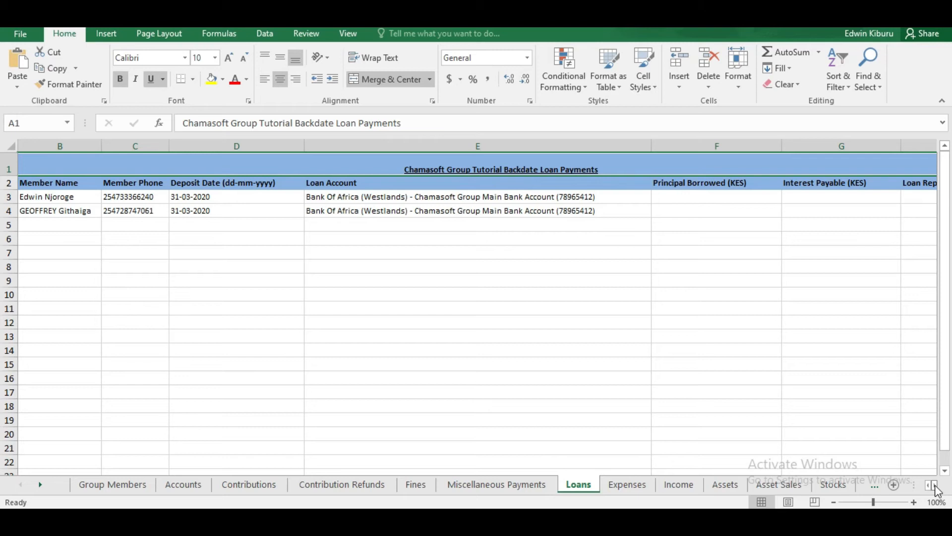
{"action": "left_click", "coordinate": [933, 486]}
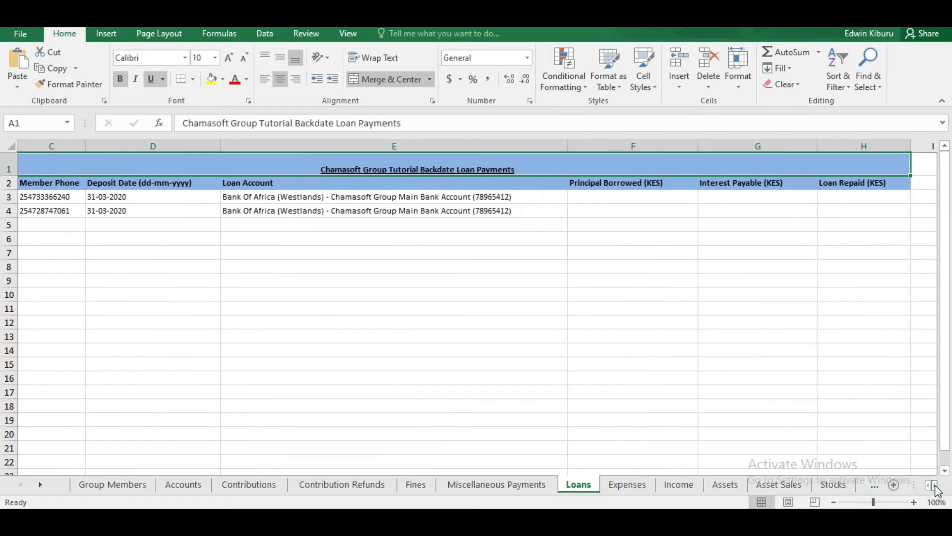
{"action": "left_click", "coordinate": [927, 486]}
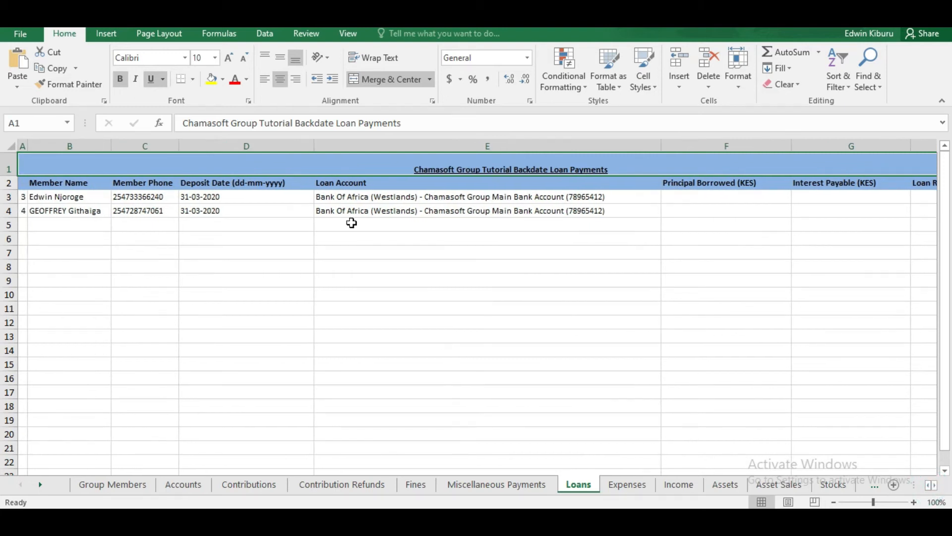
{"action": "left_click_drag", "start_coordinate": [74, 196], "coordinate": [79, 268]}
Step: Enter principal borrowed of 100000 in F3 and 50000 in F4
{"action": "left_click", "coordinate": [736, 198]}
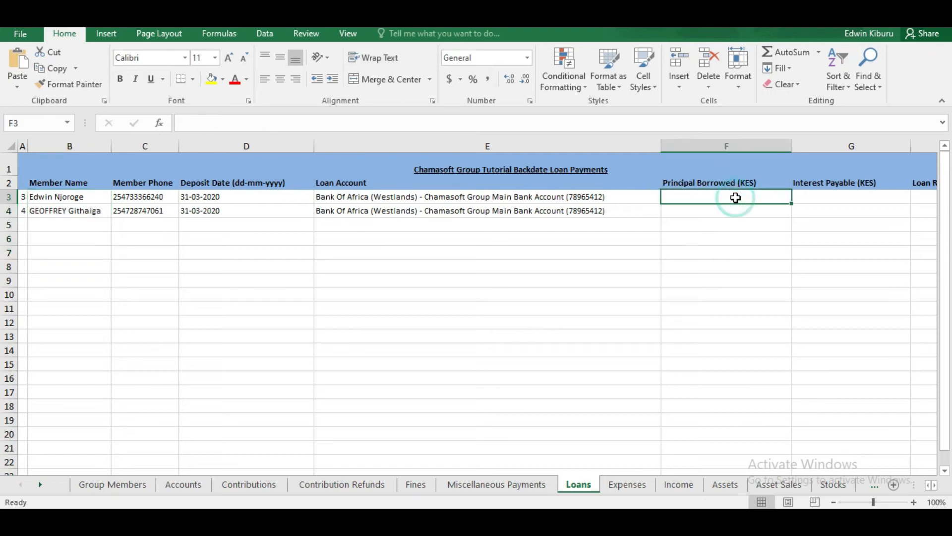
{"action": "double_click", "coordinate": [737, 198]}
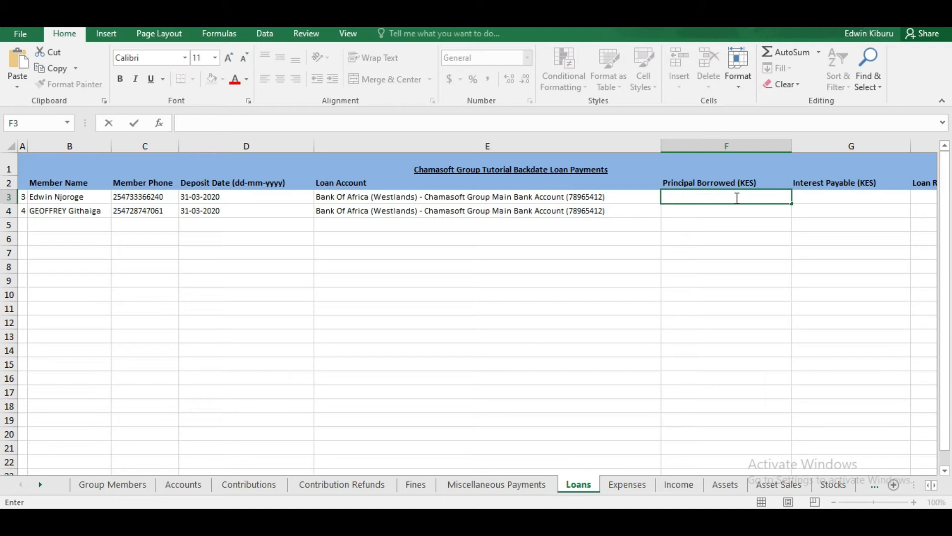
{"action": "type", "text": "100000"}
{"action": "left_click", "coordinate": [706, 211]}
{"action": "double_click", "coordinate": [706, 211]}
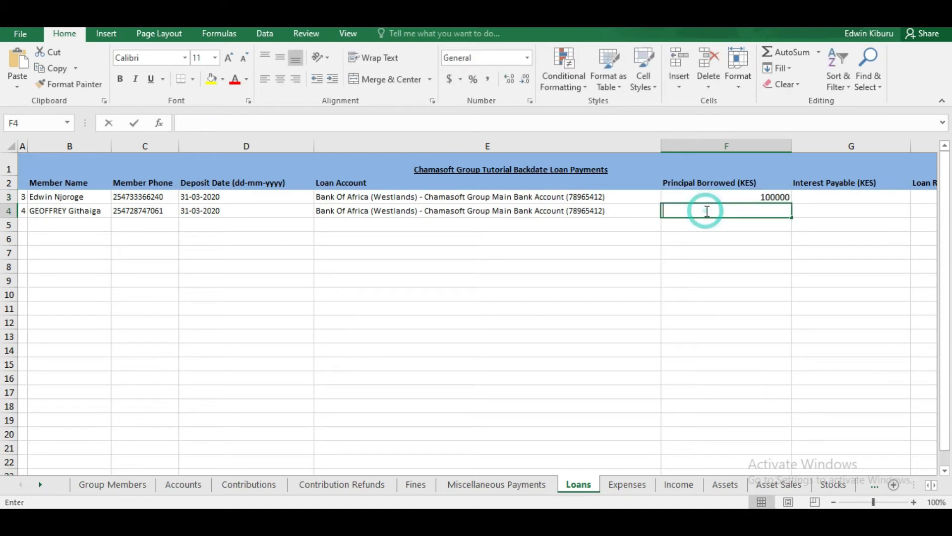
{"action": "type", "text": "50000"}
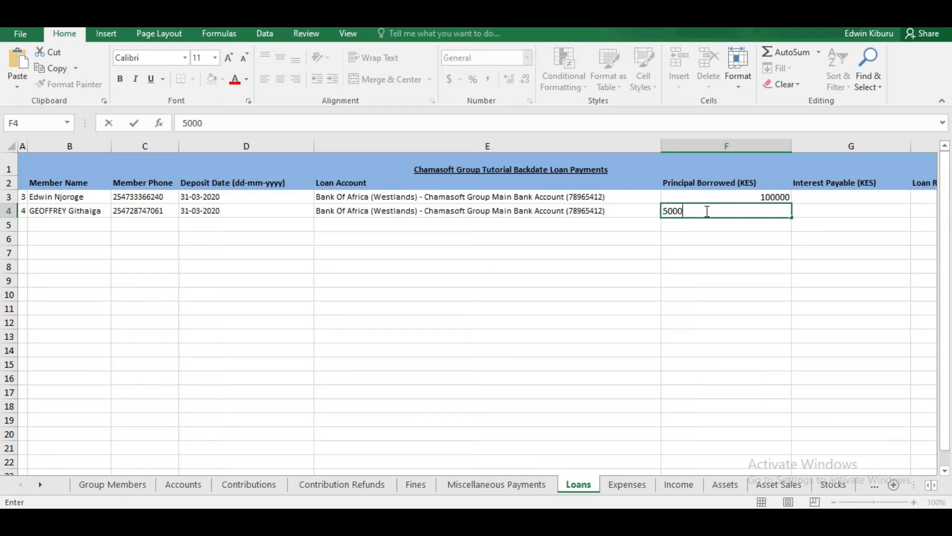
Step: Enter interest payable of 10000 in G3 and 5000 in G4
{"action": "left_click", "coordinate": [842, 196]}
{"action": "double_click", "coordinate": [842, 195]}
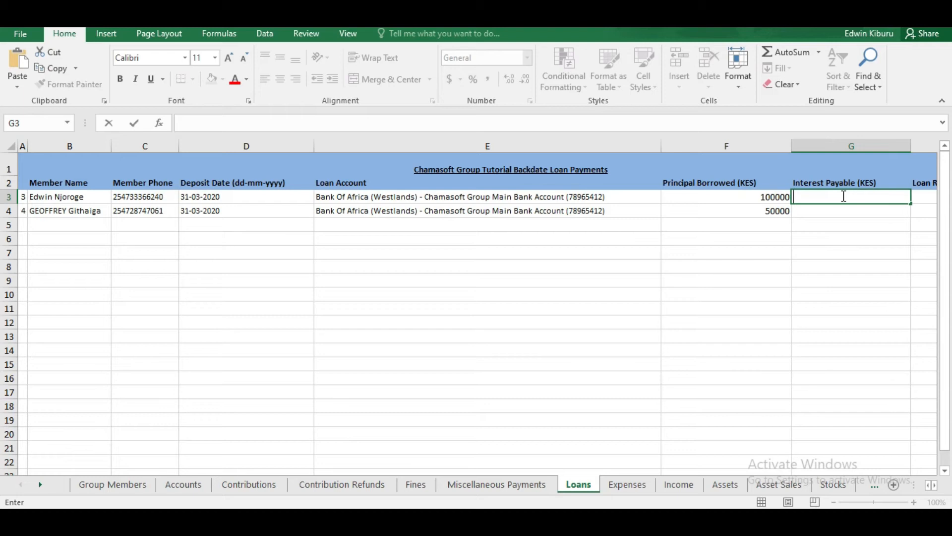
{"action": "type", "text": "10000"}
{"action": "left_click", "coordinate": [814, 212]}
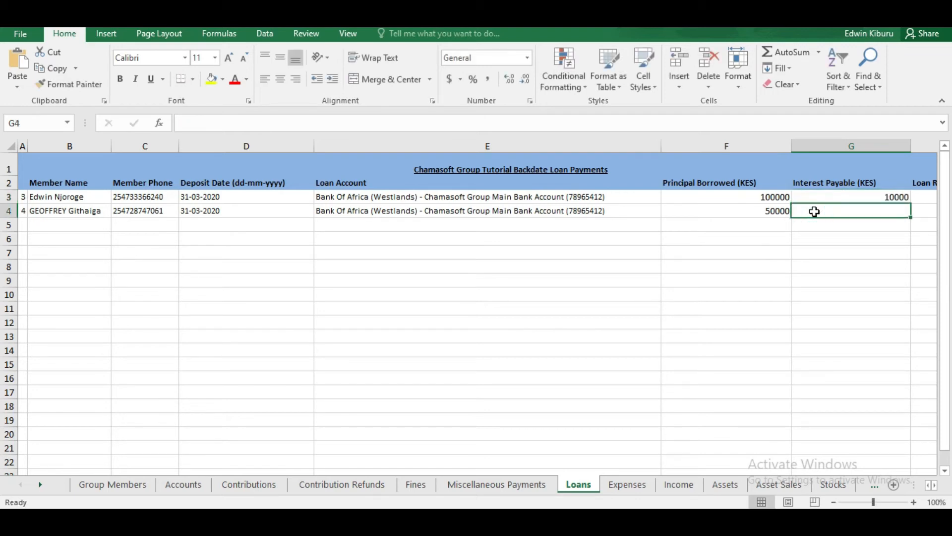
{"action": "double_click", "coordinate": [819, 211]}
{"action": "type", "text": "5000"}
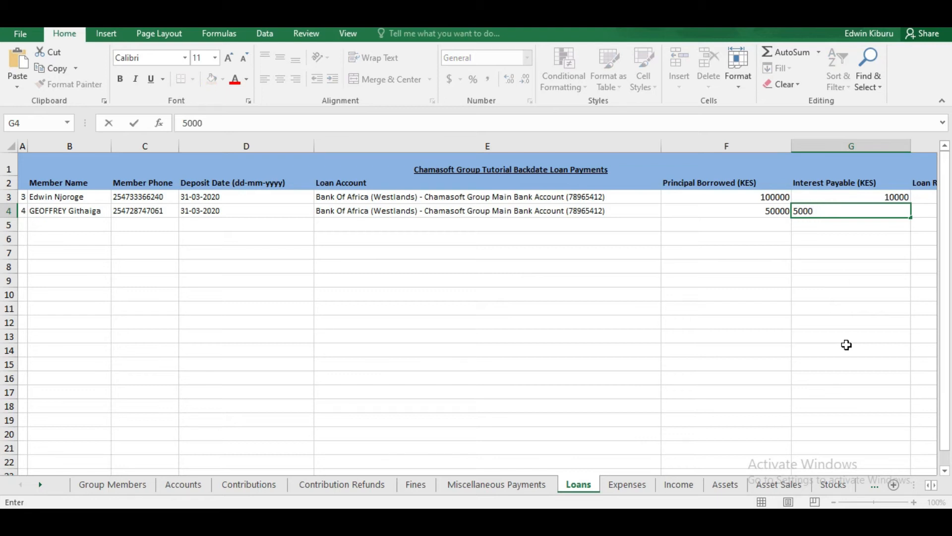
{"action": "scroll", "coordinate": [935, 489], "scroll_direction": "right", "scroll_amount": 2}
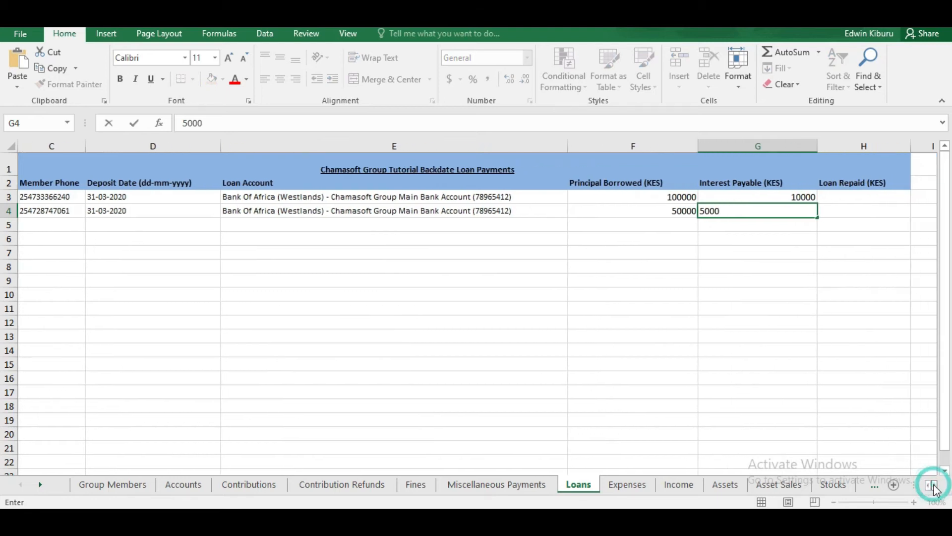
Step: Record Loan Repaid amounts of 90000 in H3 and 55000 in H4
{"action": "left_click", "coordinate": [778, 417]}
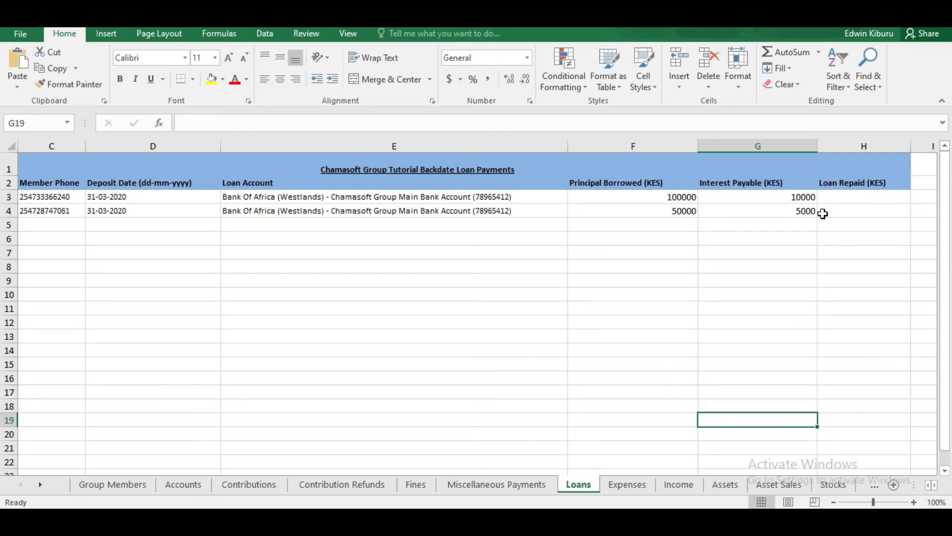
{"action": "left_click", "coordinate": [848, 194]}
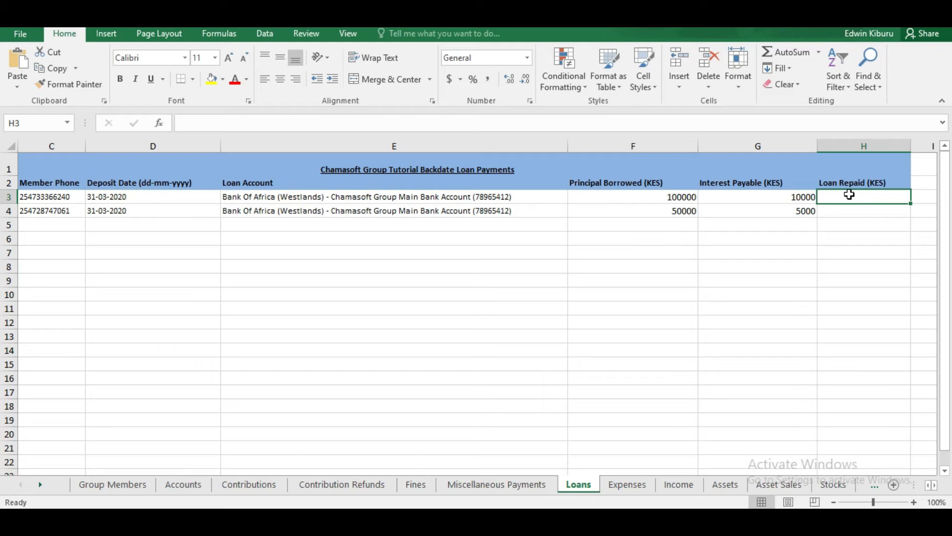
{"action": "double_click", "coordinate": [859, 196]}
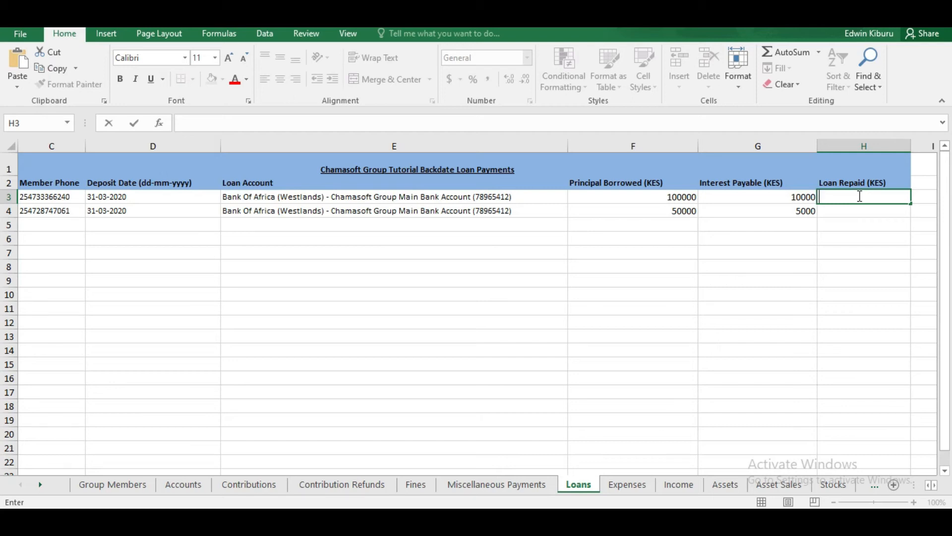
{"action": "type", "text": "90000"}
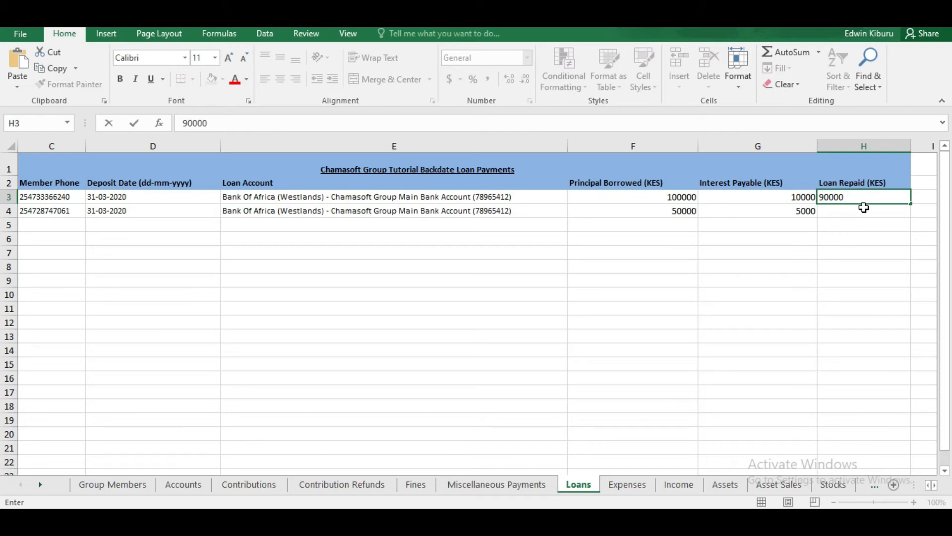
{"action": "left_click", "coordinate": [857, 210]}
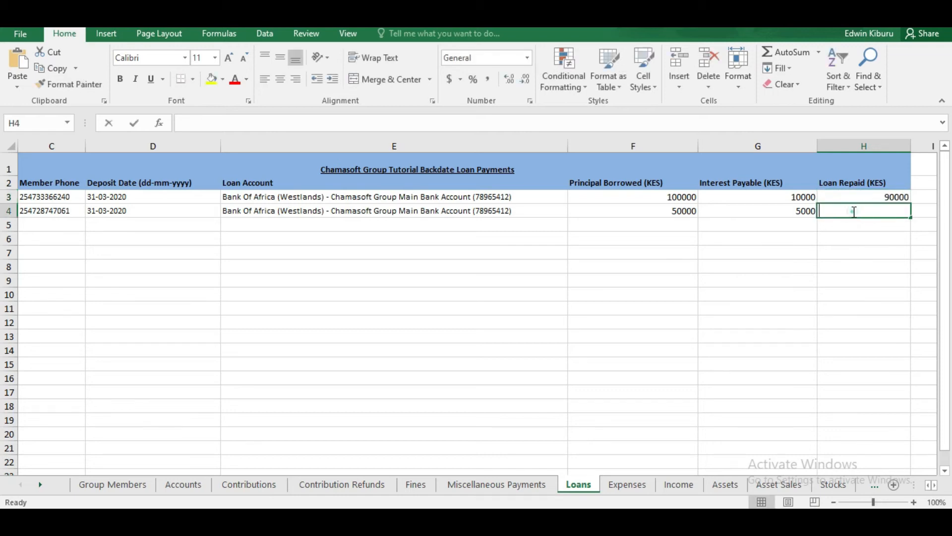
{"action": "left_click", "coordinate": [854, 212]}
{"action": "type", "text": "5"}
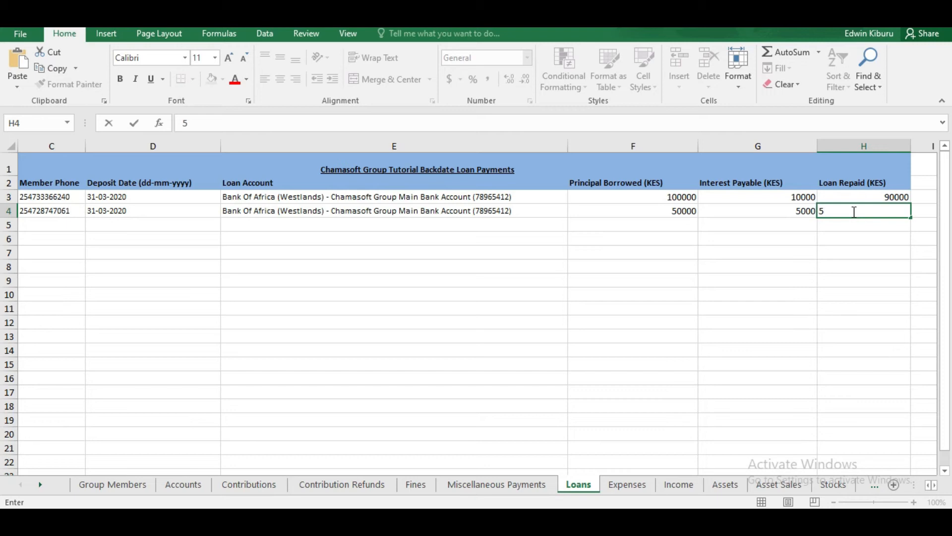
{"action": "type", "text": "5000"}
{"action": "left_click", "coordinate": [768, 269]}
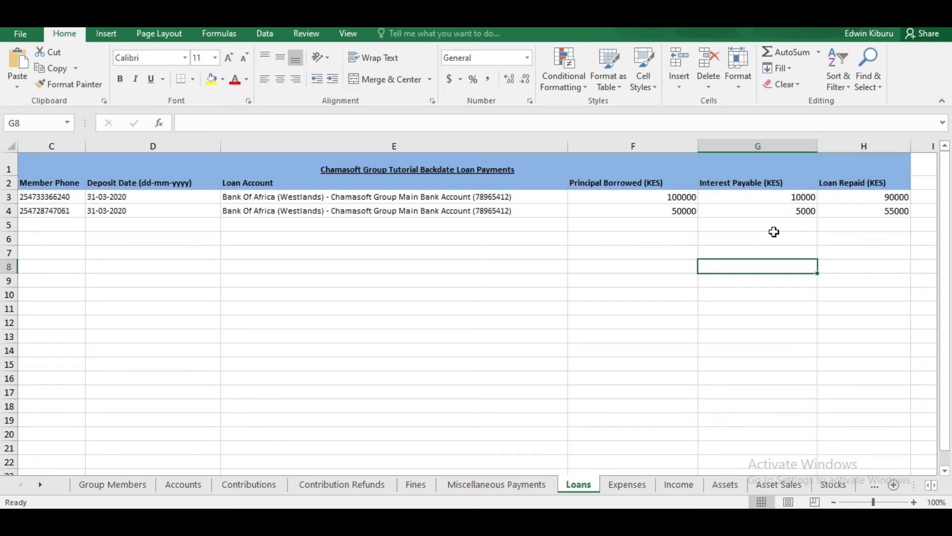
{"action": "left_click", "coordinate": [851, 197]}
{"action": "left_click_drag", "start_coordinate": [853, 200], "coordinate": [851, 210]}
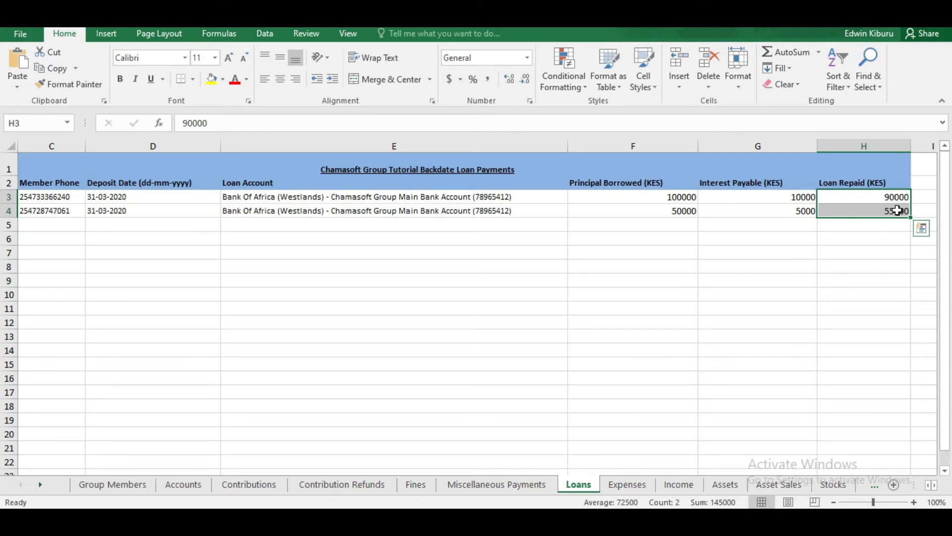
{"action": "left_click", "coordinate": [670, 210]}
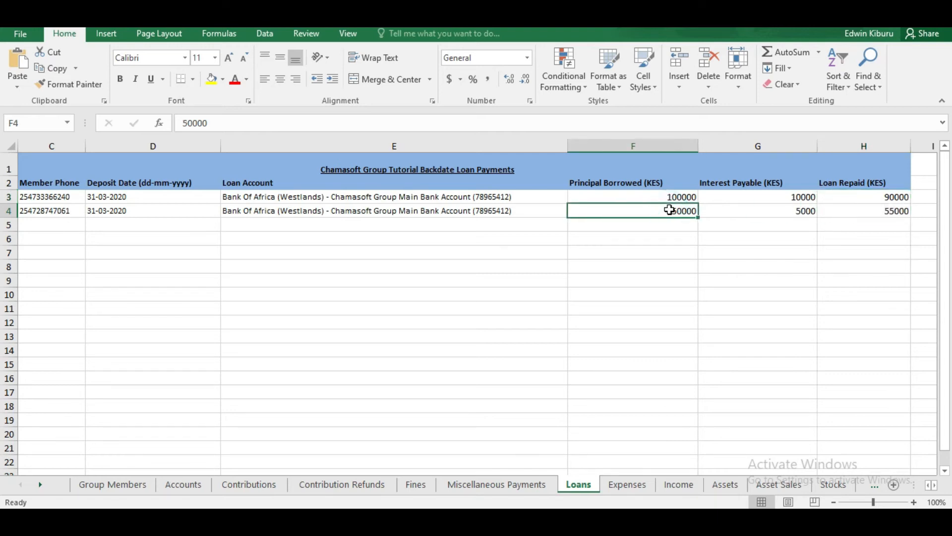
{"action": "left_click", "coordinate": [735, 208]}
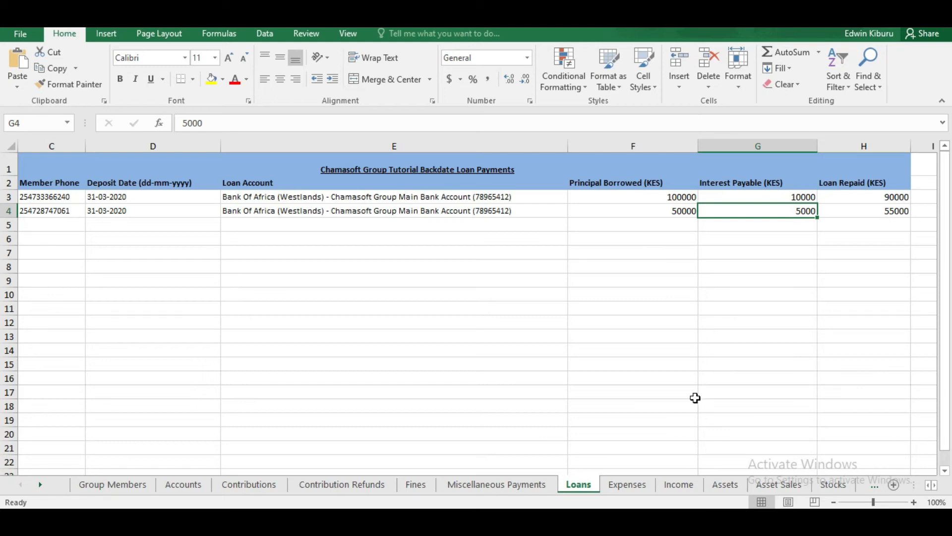
{"action": "left_click", "coordinate": [628, 487]}
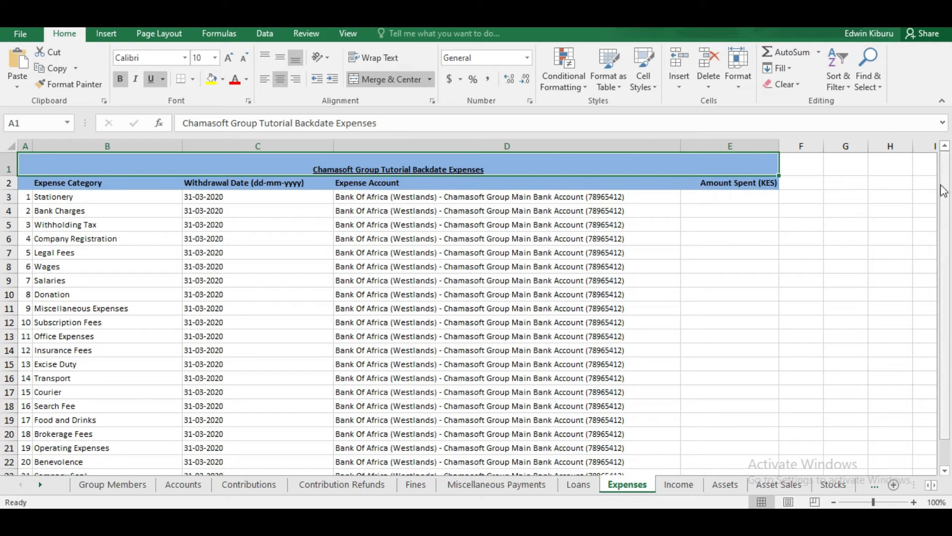
Step: Select the Stationery through Search Fee categories in column B and scroll through the expense rows
{"action": "mouse_move", "coordinate": [942, 186]}
{"action": "left_mouse_down"}
{"action": "mouse_move", "coordinate": [950, 231]}
{"action": "mouse_move", "coordinate": [947, 176]}
{"action": "left_mouse_up"}
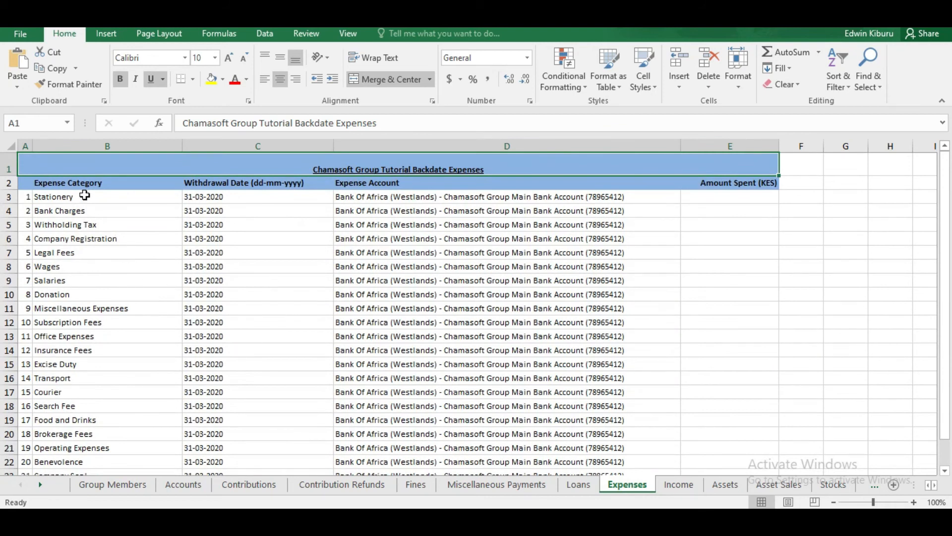
{"action": "left_click_drag", "start_coordinate": [79, 195], "coordinate": [64, 412]}
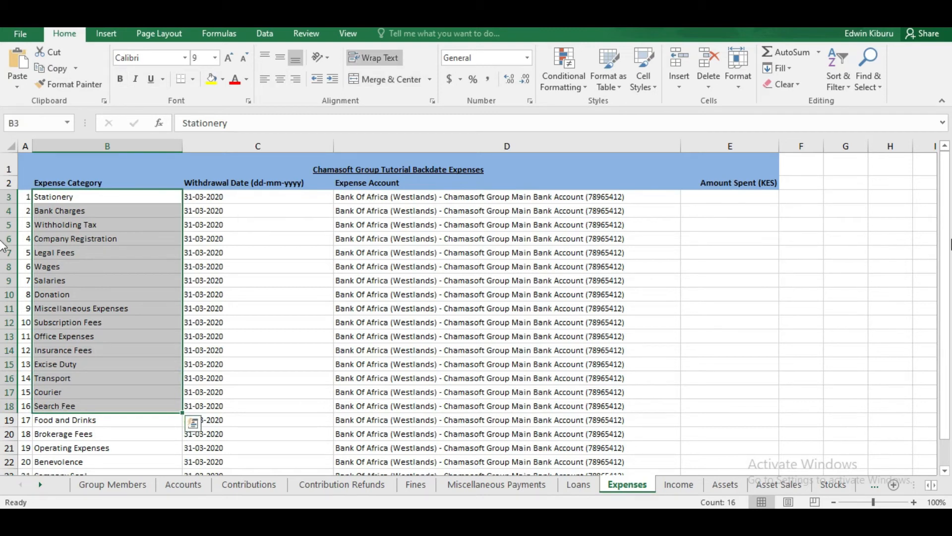
{"action": "left_click_drag", "start_coordinate": [945, 248], "coordinate": [951, 224]}
{"action": "left_click_drag", "start_coordinate": [944, 235], "coordinate": [951, 243]}
{"action": "left_click_drag", "start_coordinate": [950, 378], "coordinate": [950, 378]}
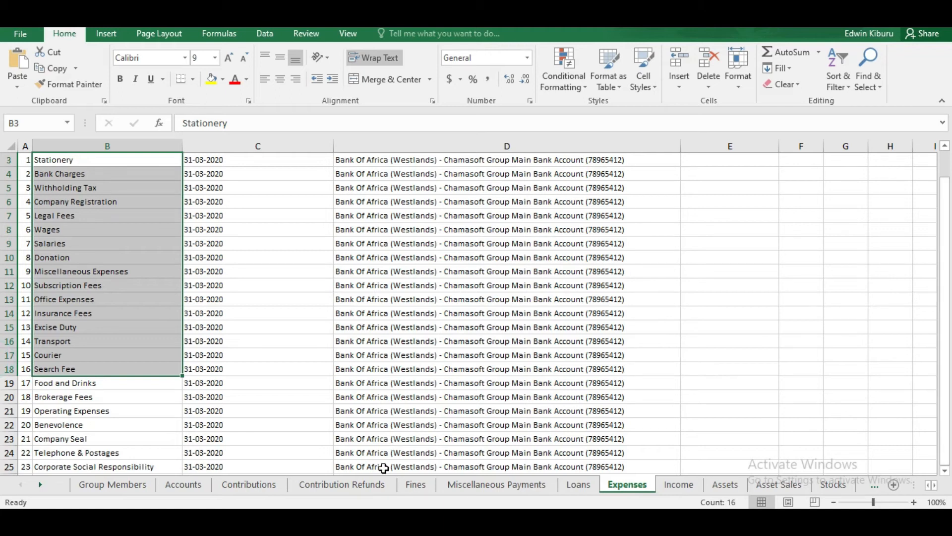
Step: Insert a copy of the Telephone & Postages row at row 25, above Corporate Social Responsibility
{"action": "right_click", "coordinate": [9, 466]}
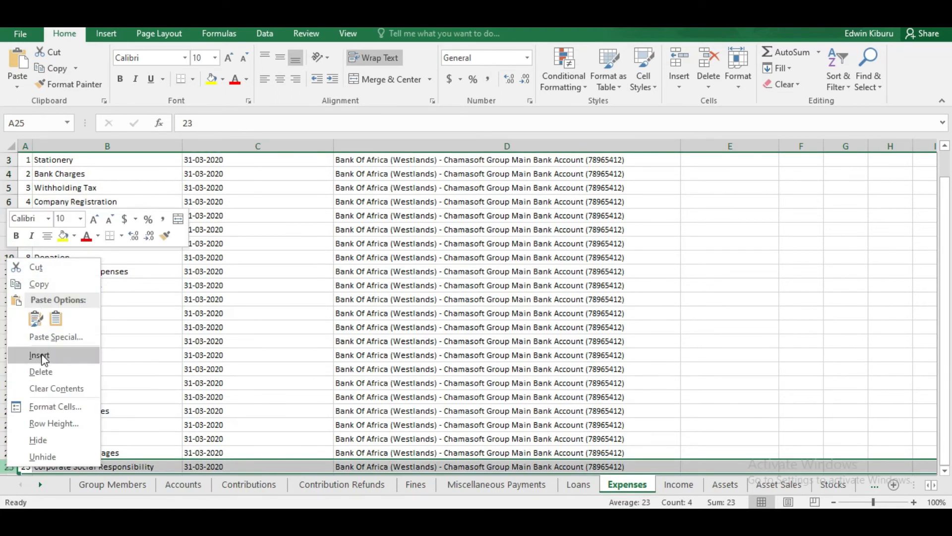
{"action": "left_click", "coordinate": [39, 355]}
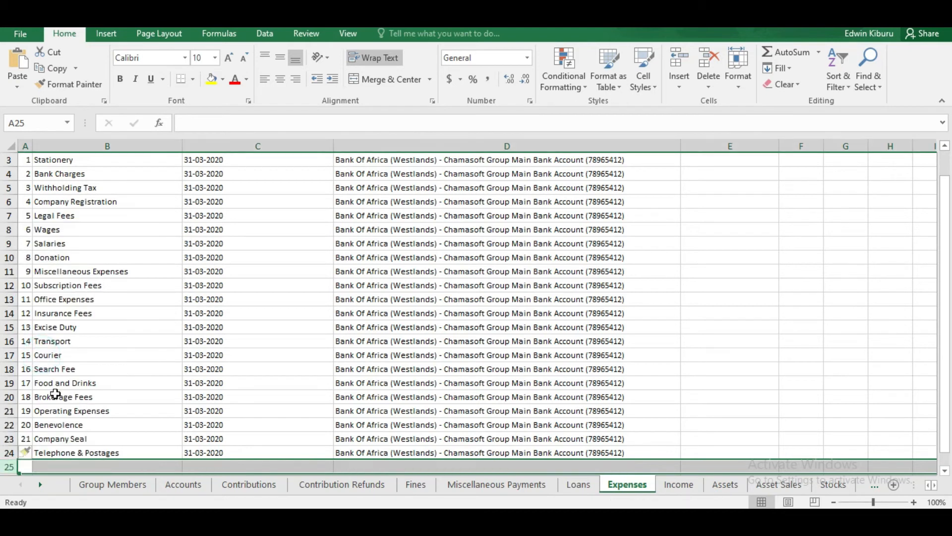
{"action": "left_click", "coordinate": [9, 453]}
{"action": "key", "text": "ctrl+c"}
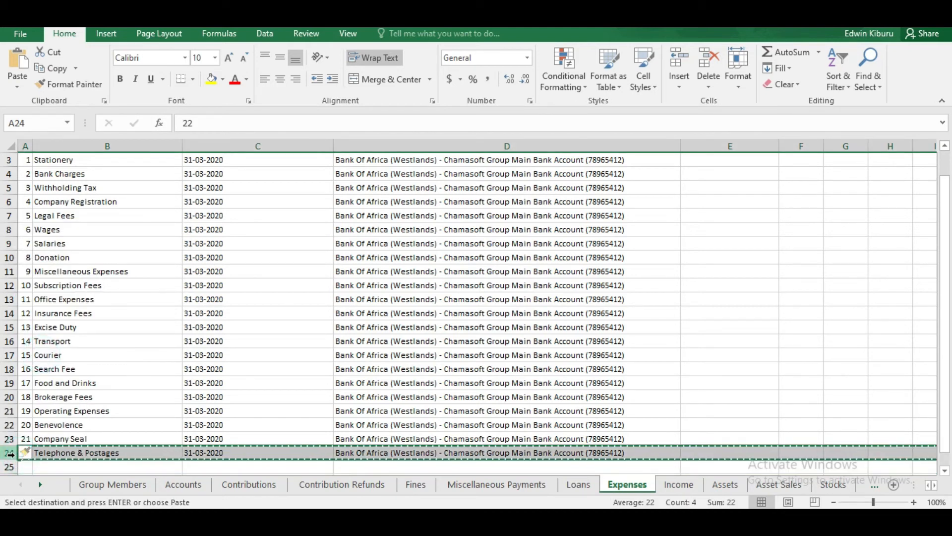
{"action": "left_click", "coordinate": [9, 467]}
{"action": "right_click", "coordinate": [10, 466]}
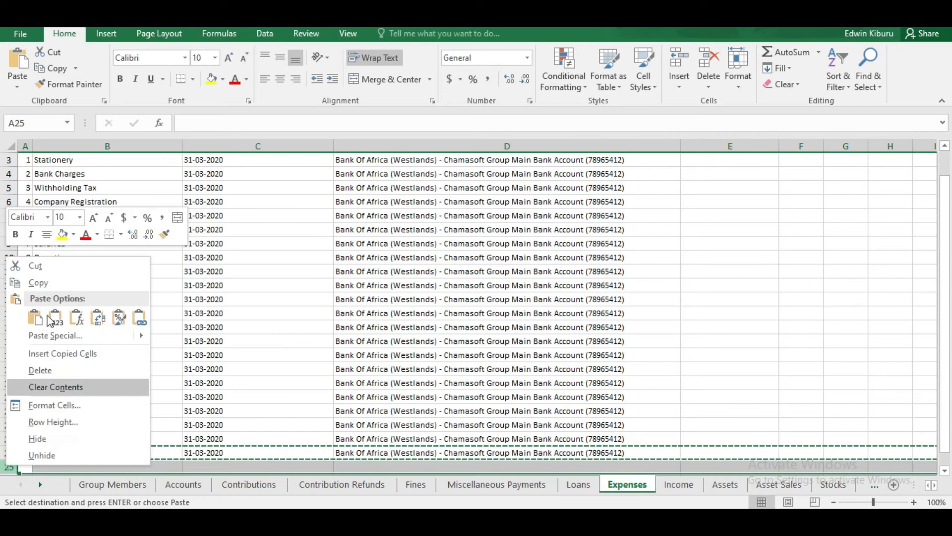
{"action": "left_click", "coordinate": [54, 336]}
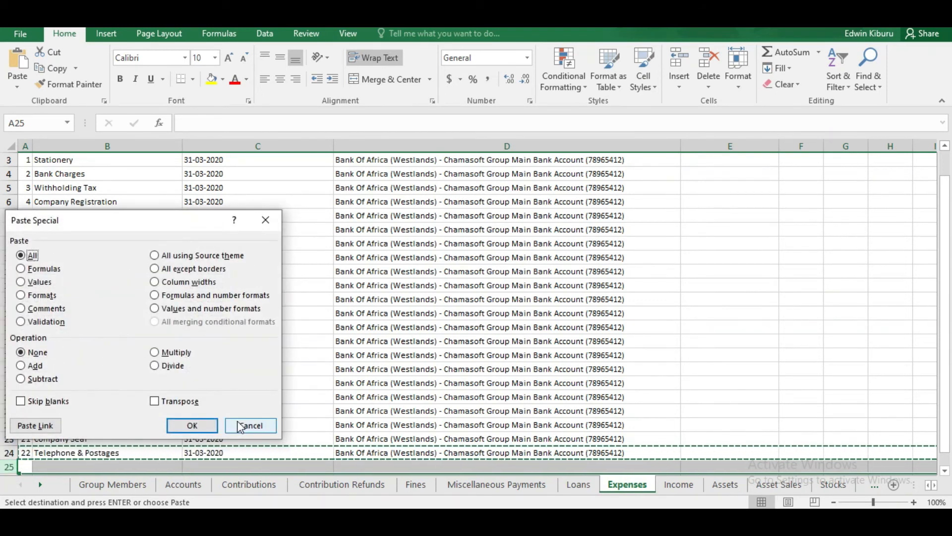
{"action": "left_click", "coordinate": [251, 425]}
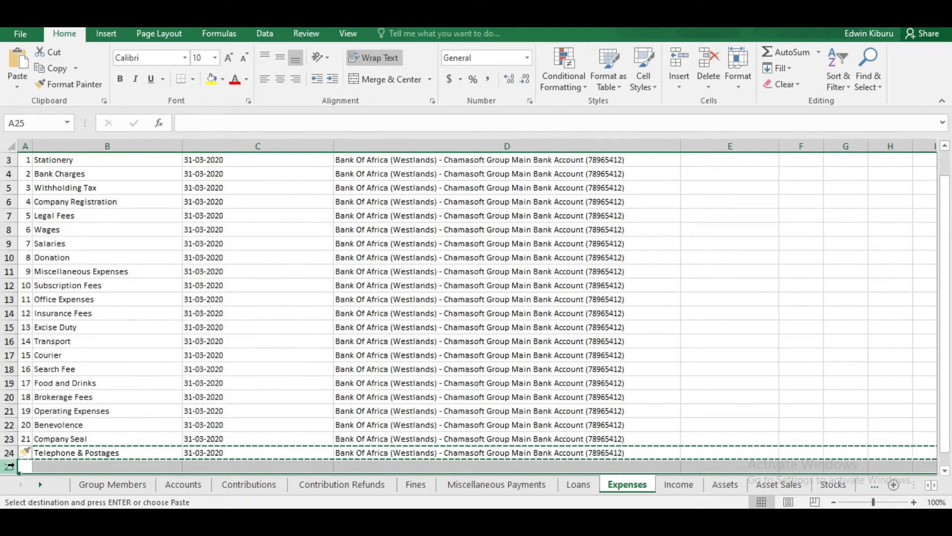
{"action": "right_click", "coordinate": [10, 467]}
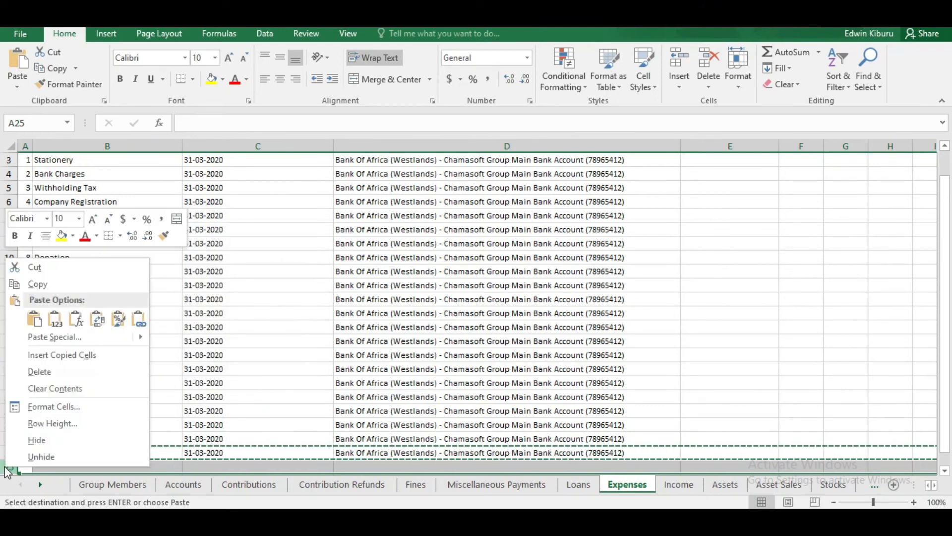
{"action": "left_click", "coordinate": [47, 355]}
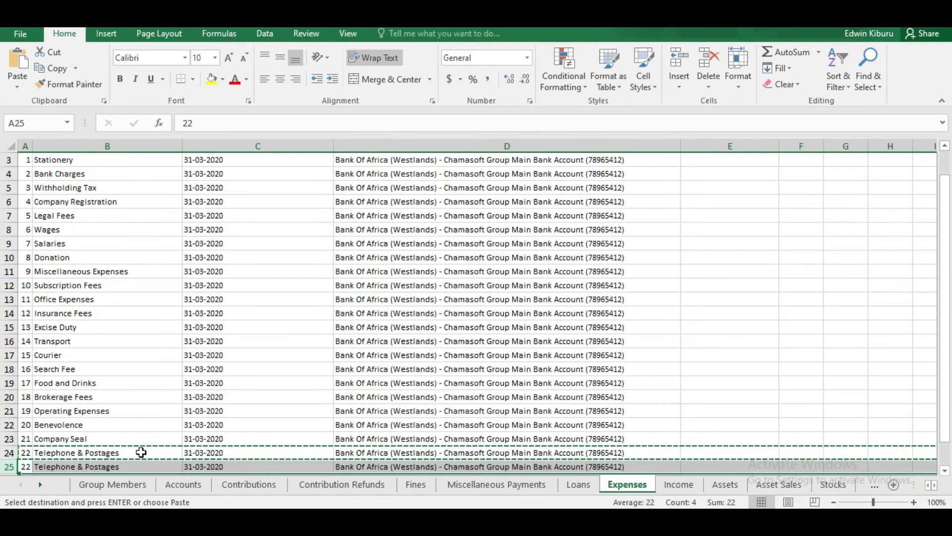
Step: Rename the copied category in B25 to 'Airtime'
{"action": "double_click", "coordinate": [131, 467]}
{"action": "key", "text": "BackSpace"}
{"action": "key", "text": "BackSpace"}
{"action": "key", "text": "BackSpace"}
{"action": "key", "text": "BackSpace"}
{"action": "key", "text": "BackSpace"}
{"action": "key", "text": "BackSpace"}
{"action": "key", "text": "BackSpace"}
{"action": "key", "text": "BackSpace"}
{"action": "key", "text": "BackSpace"}
{"action": "key", "text": "BackSpace"}
{"action": "key", "text": "BackSpace"}
{"action": "key", "text": "BackSpace"}
{"action": "key", "text": "BackSpace"}
{"action": "key", "text": "BackSpace"}
{"action": "key", "text": "BackSpace"}
{"action": "key", "text": "BackSpace"}
{"action": "key", "text": "BackSpace"}
{"action": "key", "text": "BackSpace"}
{"action": "key", "text": "BackSpace"}
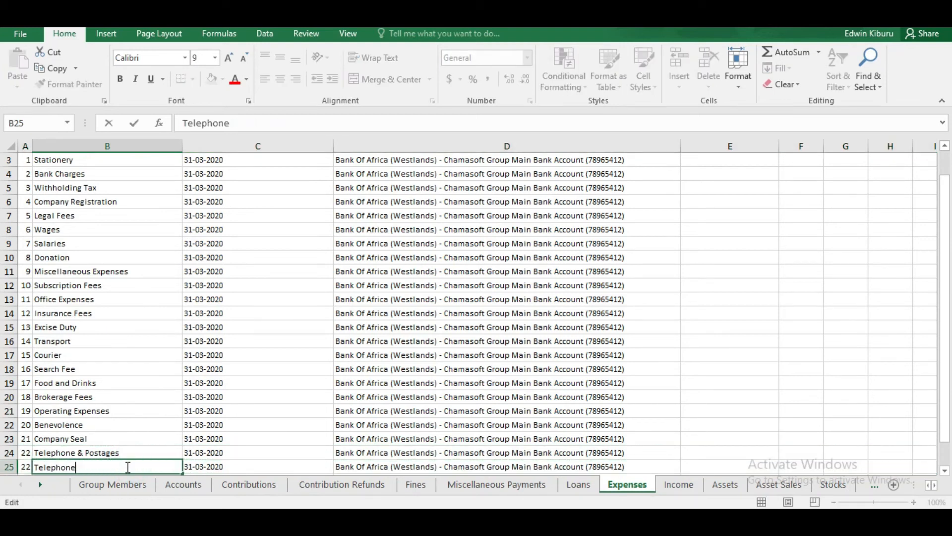
{"action": "key", "text": "BackSpace"}
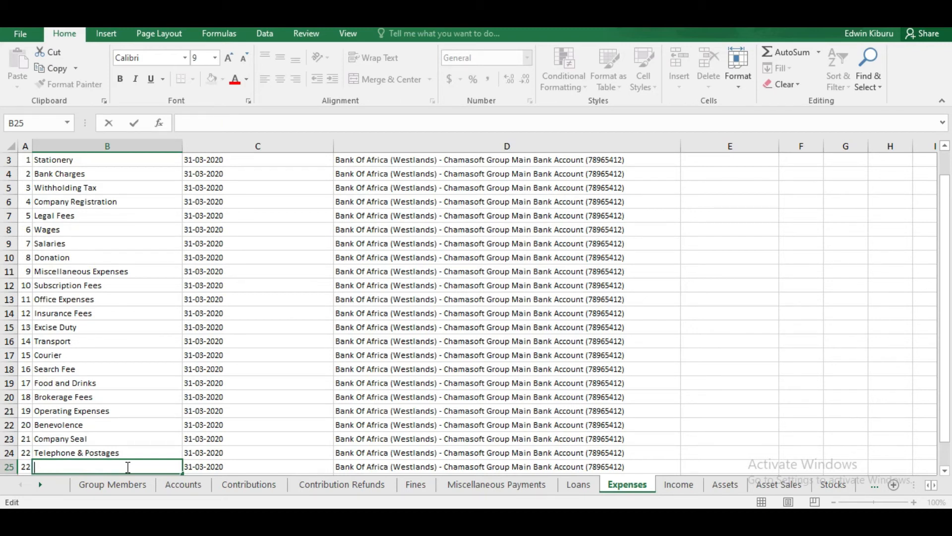
{"action": "type", "text": "Airtime"}
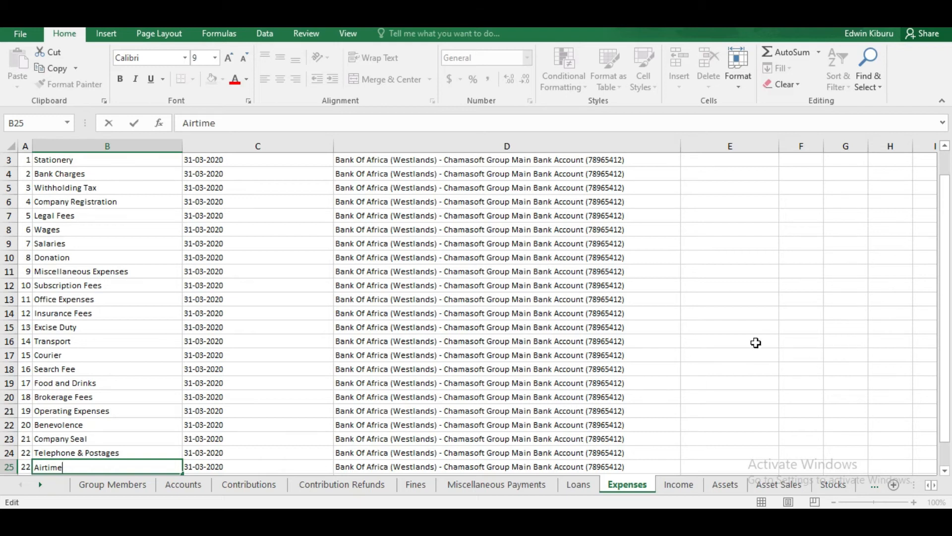
{"action": "left_click_drag", "start_coordinate": [941, 354], "coordinate": [949, 293]}
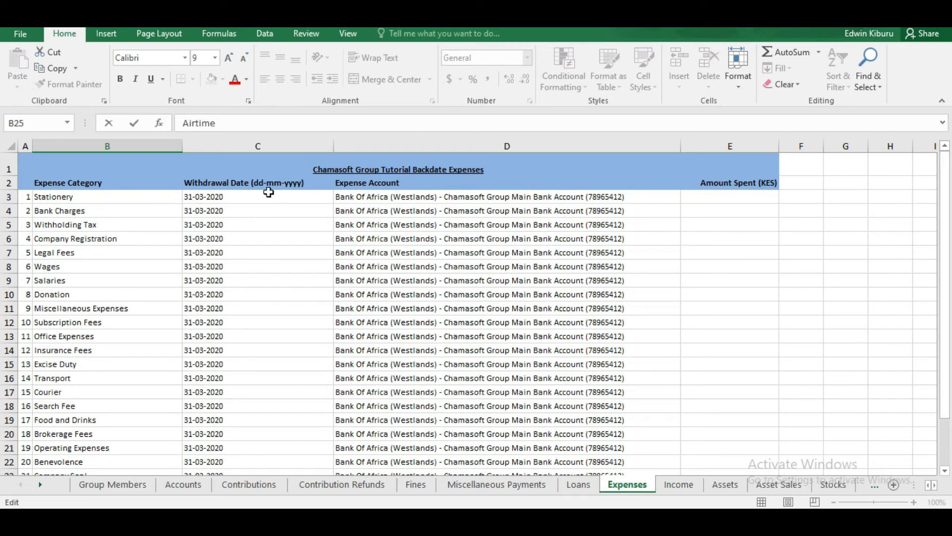
Step: Enter Amount Spent of 450 for Stationery and 890 for Bank Charges
{"action": "double_click", "coordinate": [746, 196]}
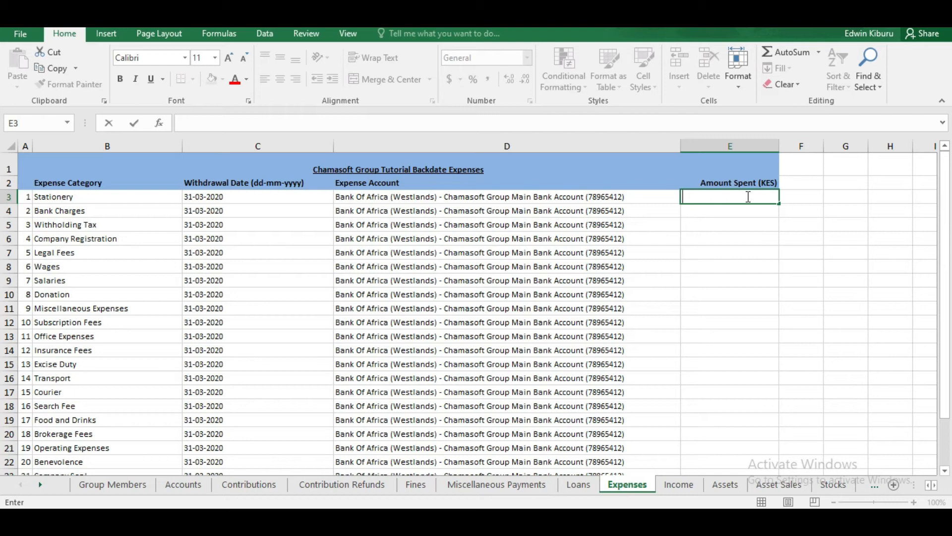
{"action": "type", "text": "450"}
{"action": "left_click", "coordinate": [745, 209]}
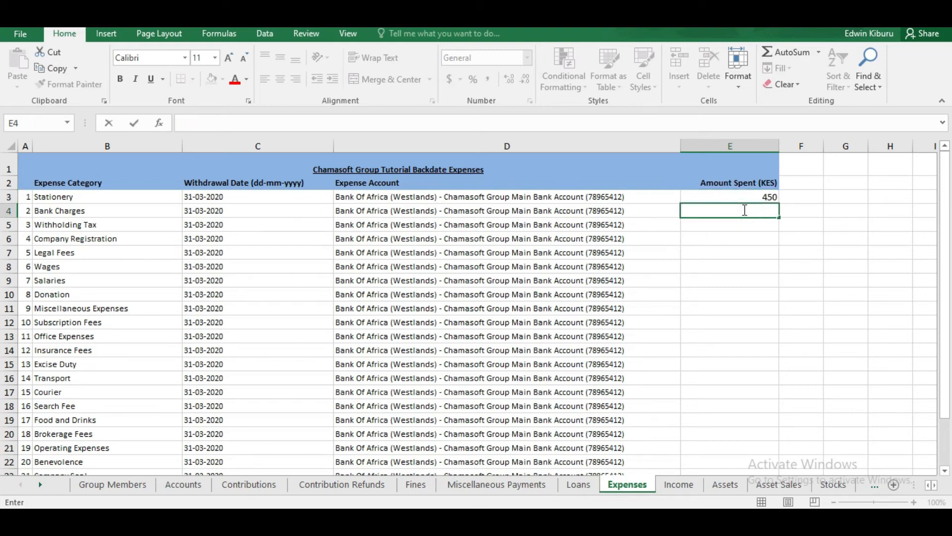
{"action": "type", "text": "890"}
{"action": "left_click", "coordinate": [738, 235]}
{"action": "left_click", "coordinate": [745, 220]}
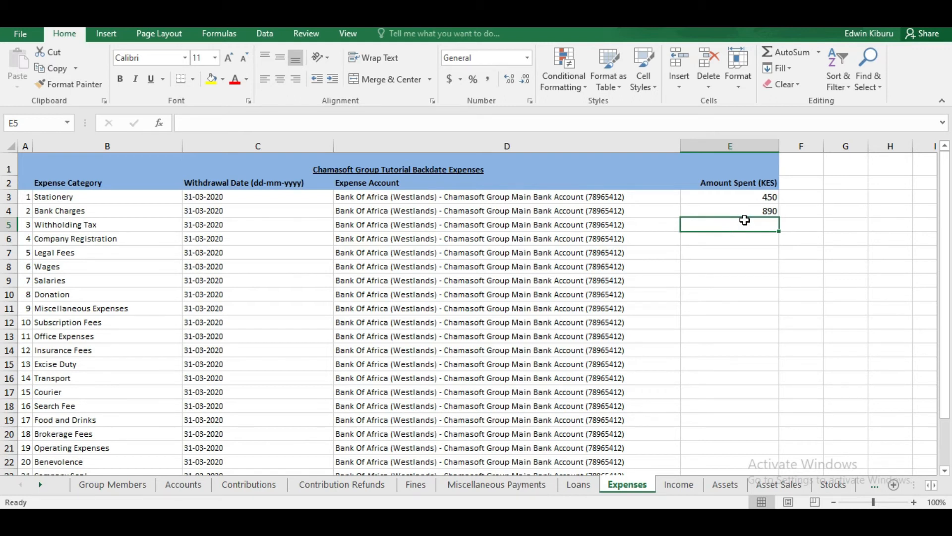
{"action": "left_click_drag", "start_coordinate": [943, 246], "coordinate": [945, 290]}
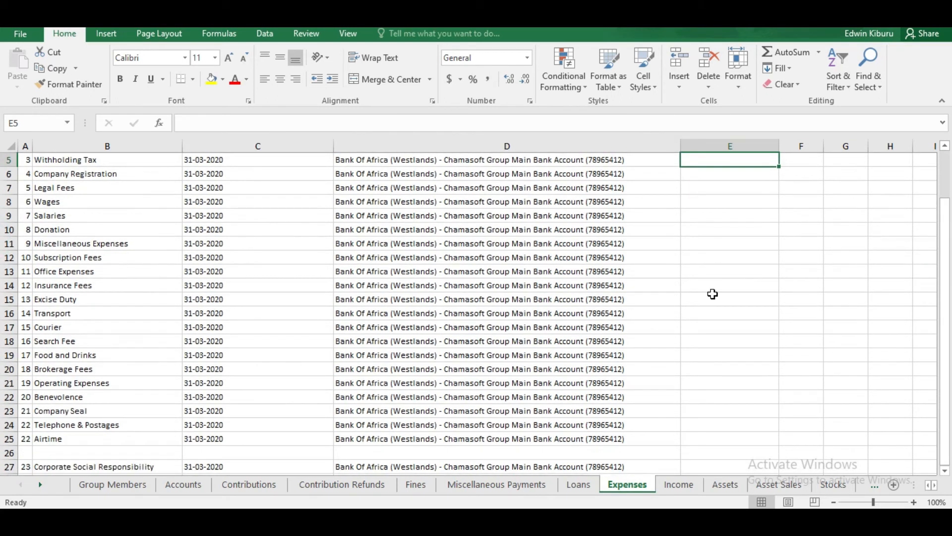
Step: Delete the empty row 26 below Airtime, then begin editing the Withholding Tax amount in E5
{"action": "left_click", "coordinate": [10, 453]}
{"action": "right_click", "coordinate": [10, 453]}
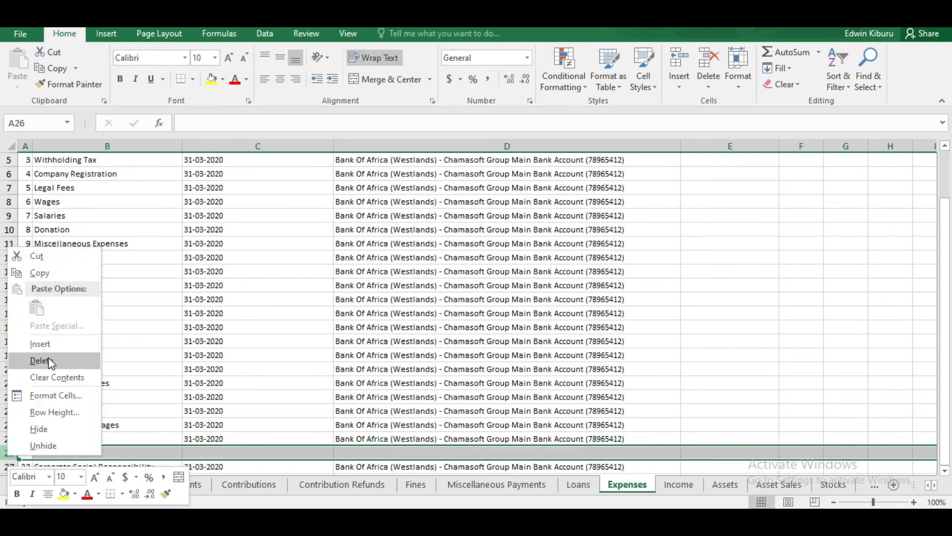
{"action": "left_click", "coordinate": [50, 361]}
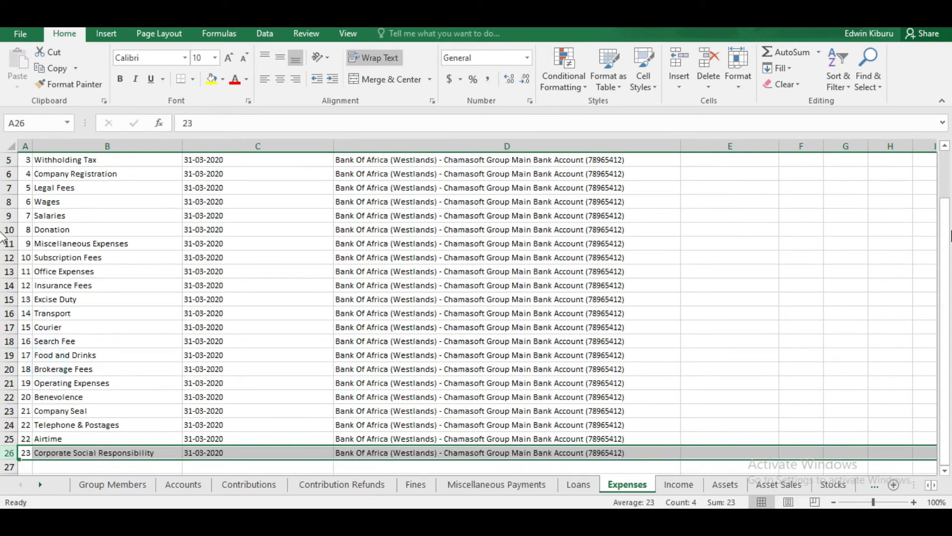
{"action": "left_click_drag", "start_coordinate": [945, 248], "coordinate": [944, 201]}
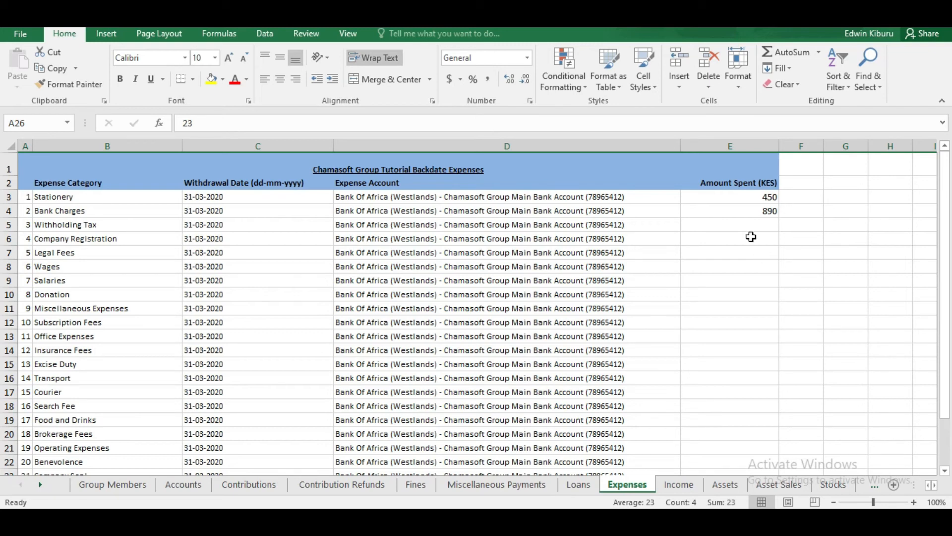
{"action": "double_click", "coordinate": [766, 223]}
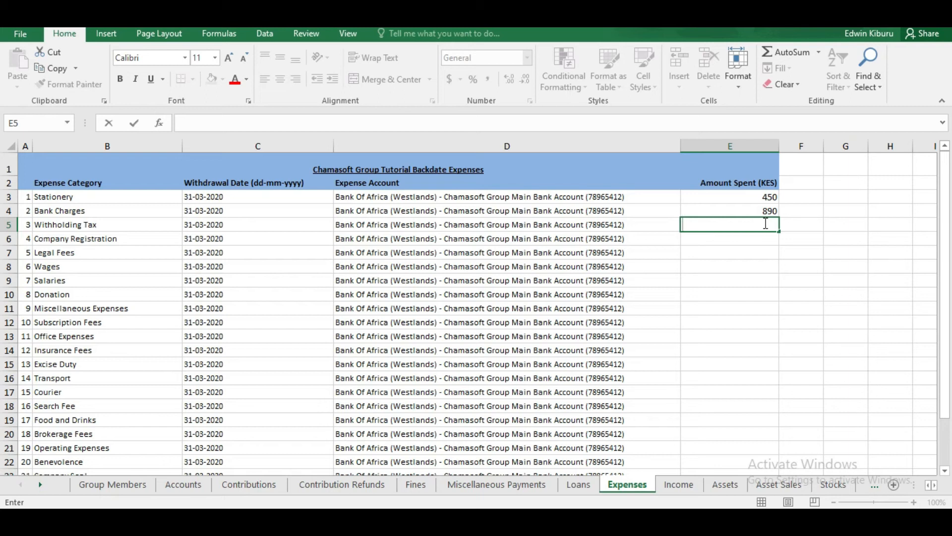
{"action": "left_click", "coordinate": [414, 224]}
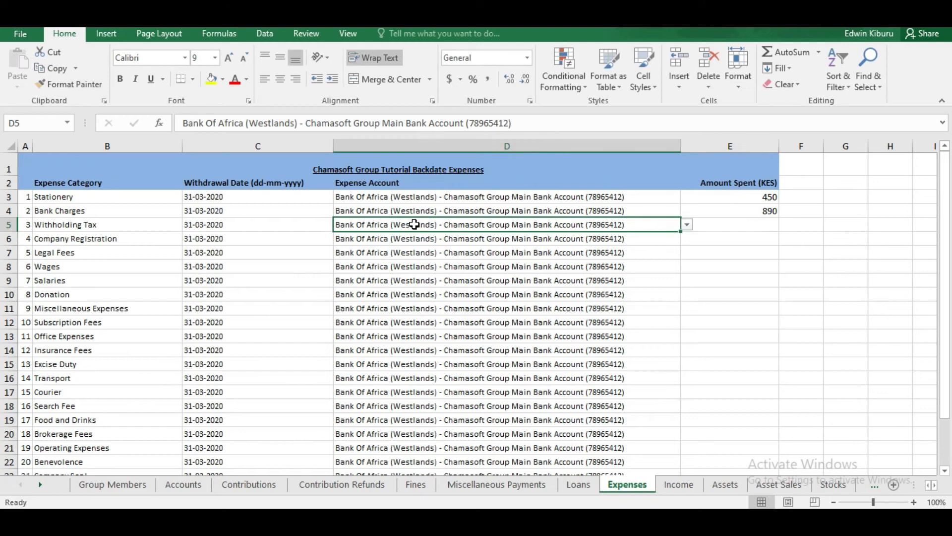
{"action": "left_click", "coordinate": [474, 240]}
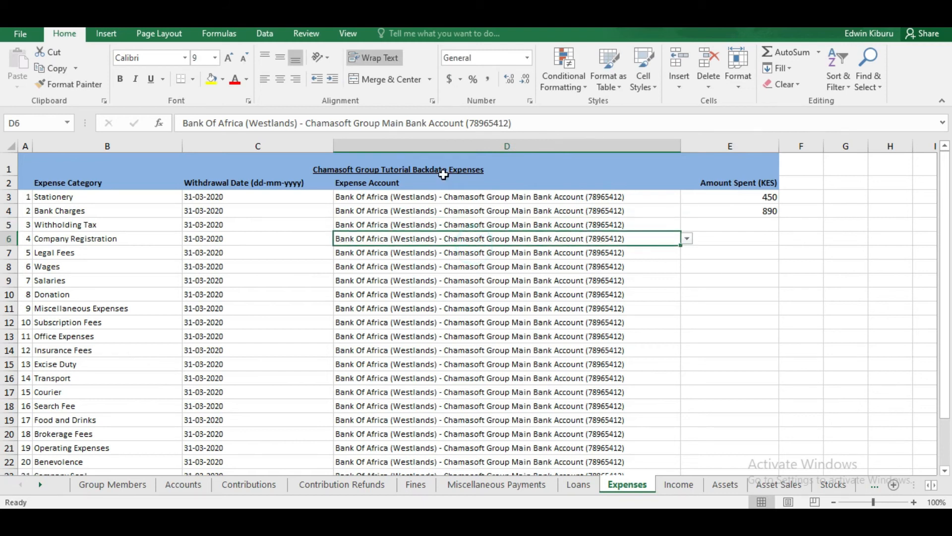
{"action": "left_click", "coordinate": [449, 197]}
{"action": "left_click", "coordinate": [456, 227]}
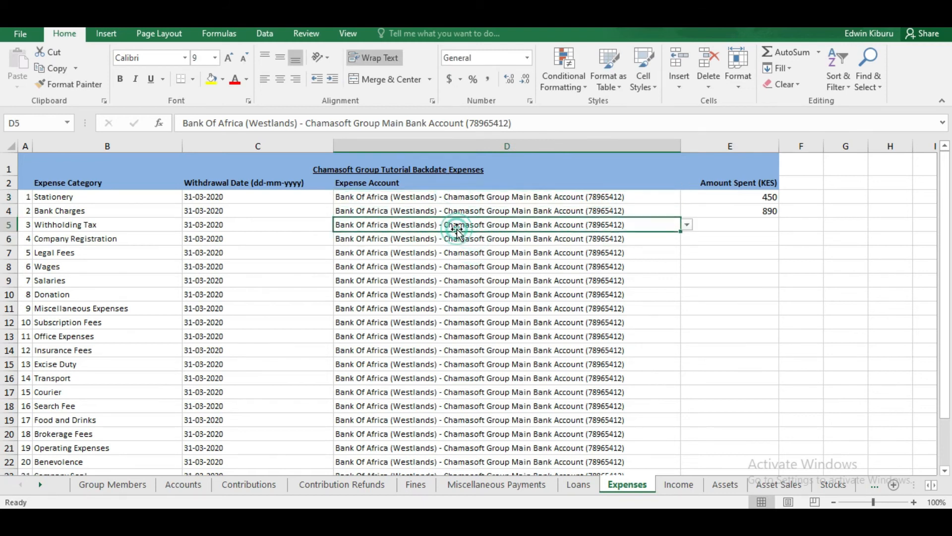
{"action": "left_click", "coordinate": [555, 208]}
{"action": "left_click", "coordinate": [554, 194]}
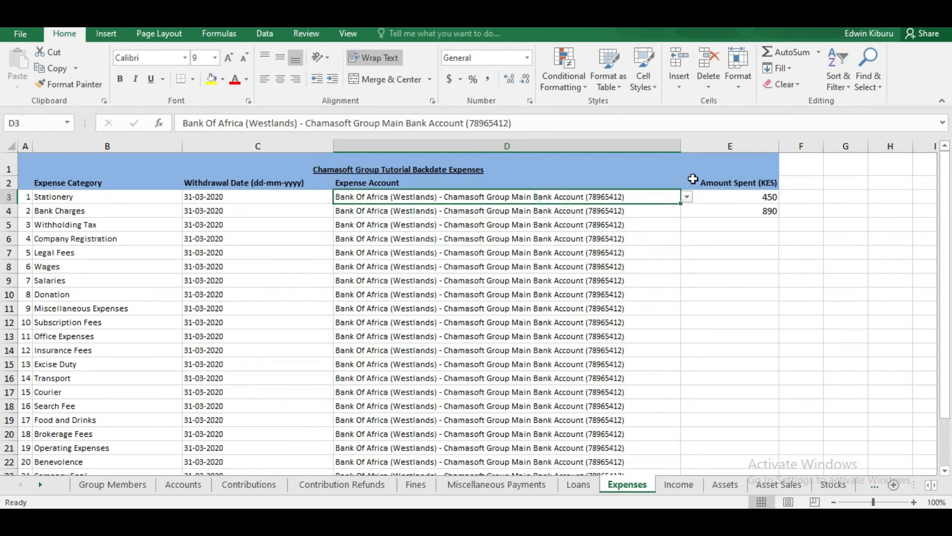
{"action": "left_click", "coordinate": [687, 197]}
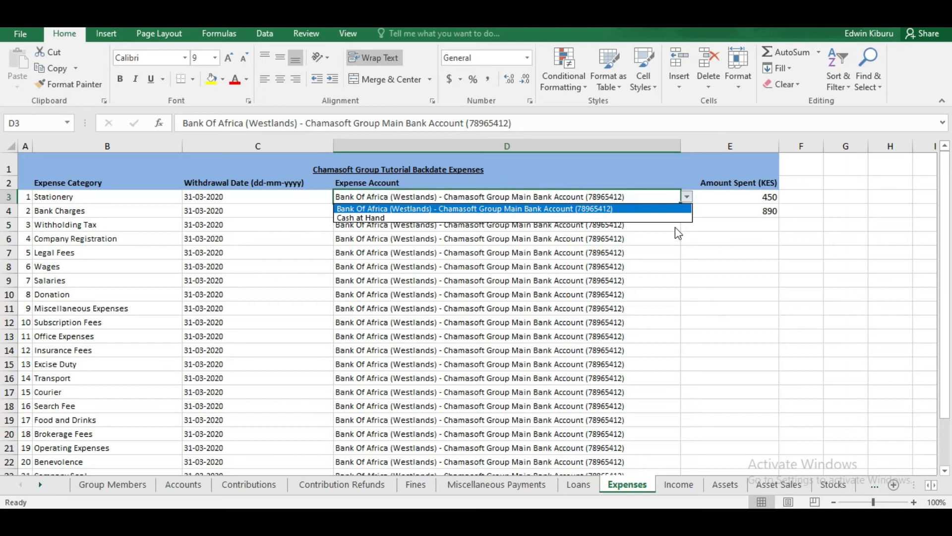
{"action": "left_click", "coordinate": [553, 208]}
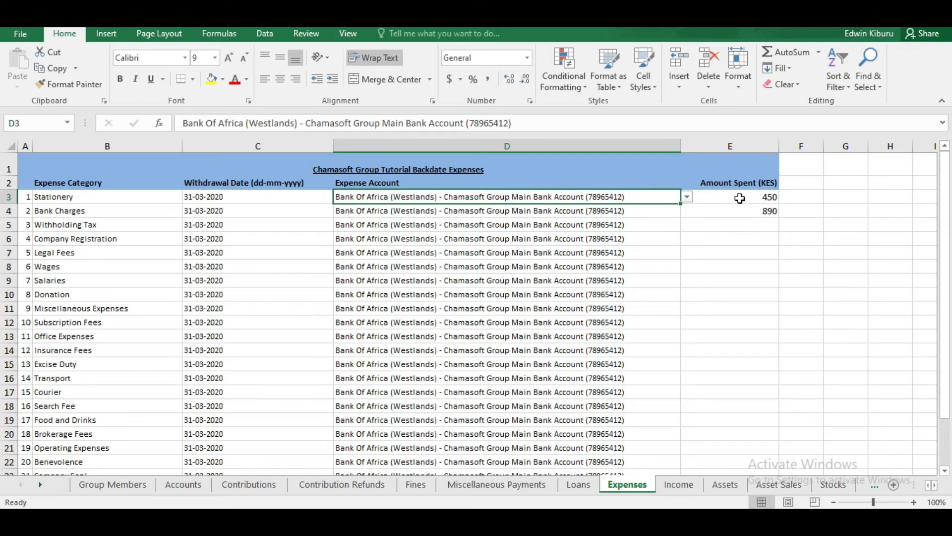
Step: Flip through Contributions, Contribution Refunds, Fines, Miscellaneous Payments, Loans and Expenses, ending on Income
{"action": "left_click", "coordinate": [265, 490]}
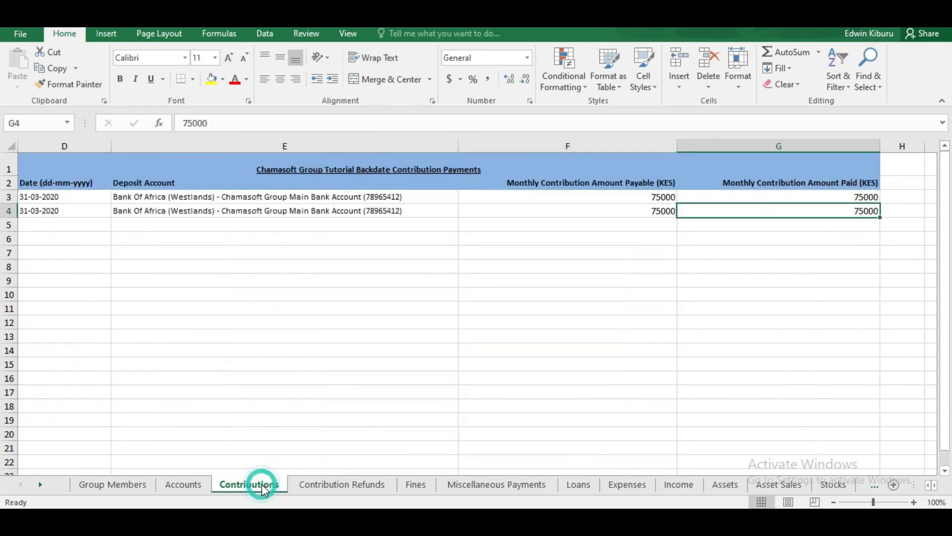
{"action": "left_click", "coordinate": [317, 483]}
{"action": "left_click", "coordinate": [416, 484]}
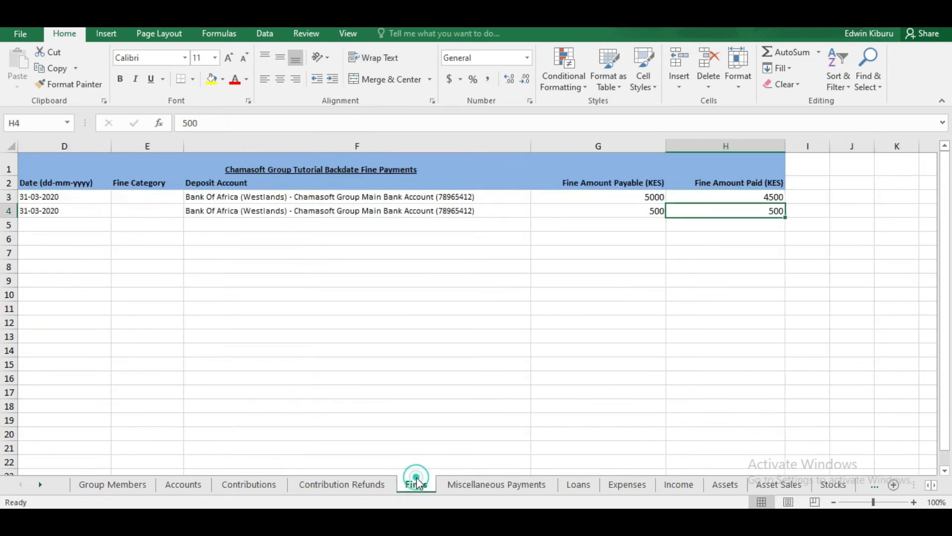
{"action": "left_click", "coordinate": [475, 486]}
{"action": "left_click", "coordinate": [578, 485]}
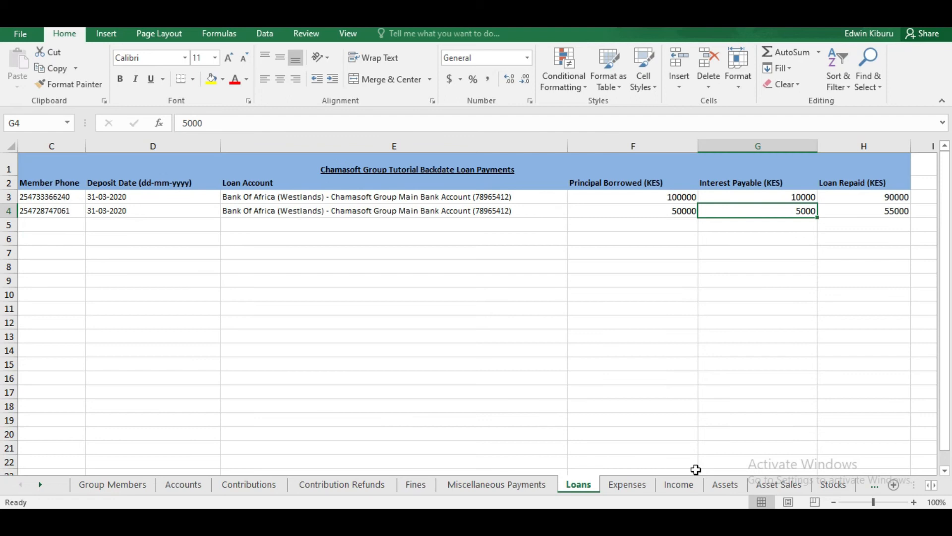
{"action": "left_click", "coordinate": [628, 484]}
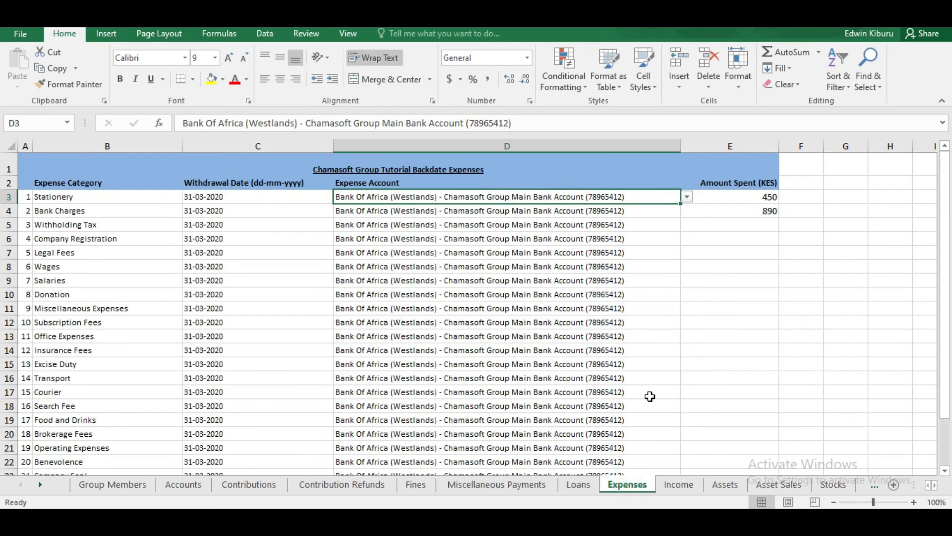
{"action": "left_click", "coordinate": [761, 222]}
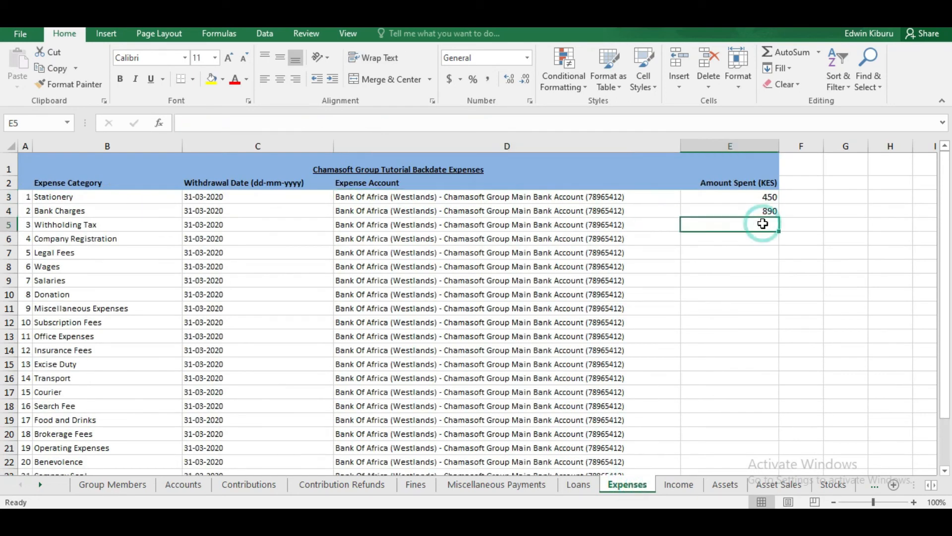
{"action": "left_click", "coordinate": [679, 484]}
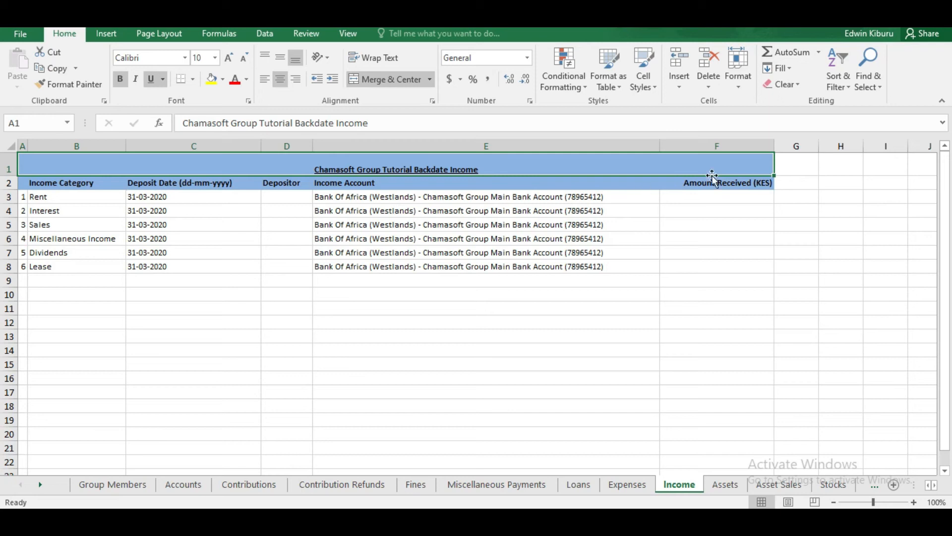
Step: Enter 50000 as the Rent amount received and the depositor's name on the Income sheet
{"action": "left_click", "coordinate": [726, 196]}
{"action": "double_click", "coordinate": [726, 196]}
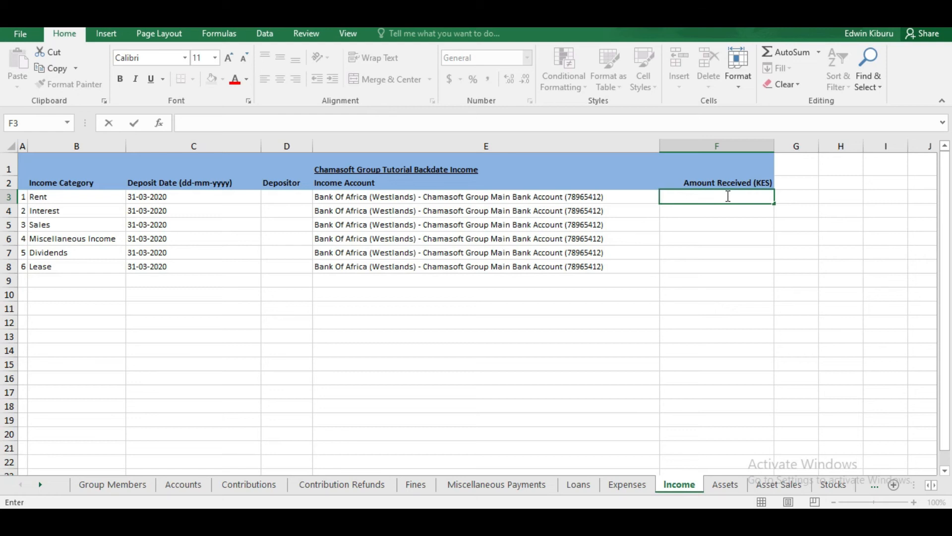
{"action": "left_click", "coordinate": [728, 198]}
{"action": "type", "text": "50000"}
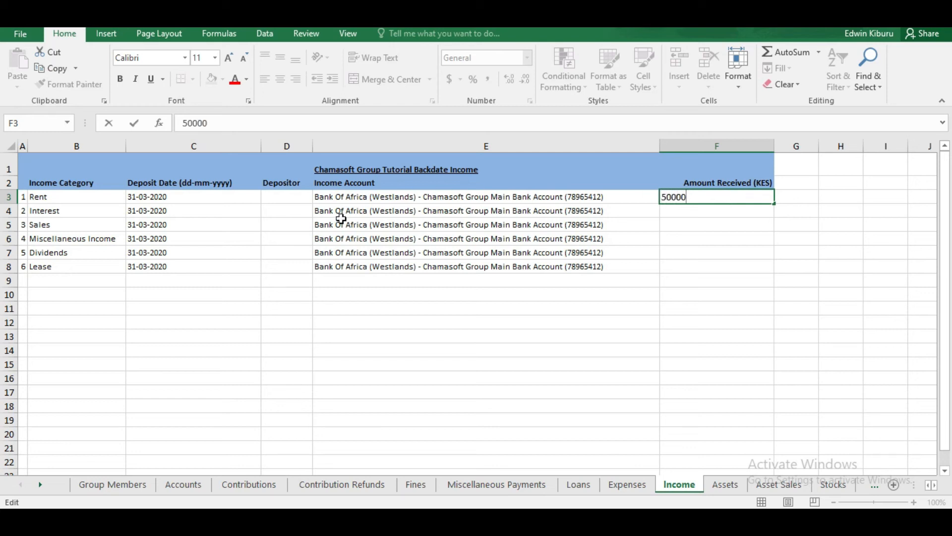
{"action": "double_click", "coordinate": [297, 198]}
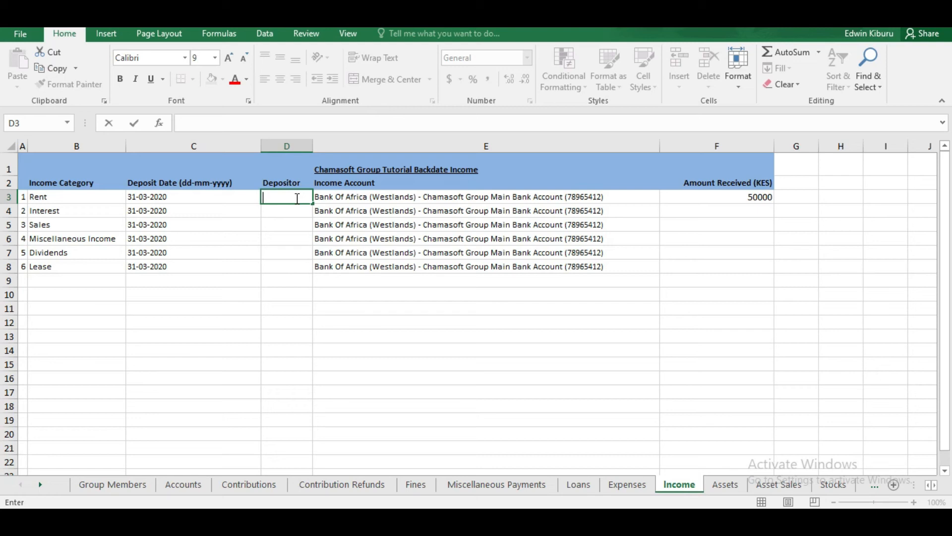
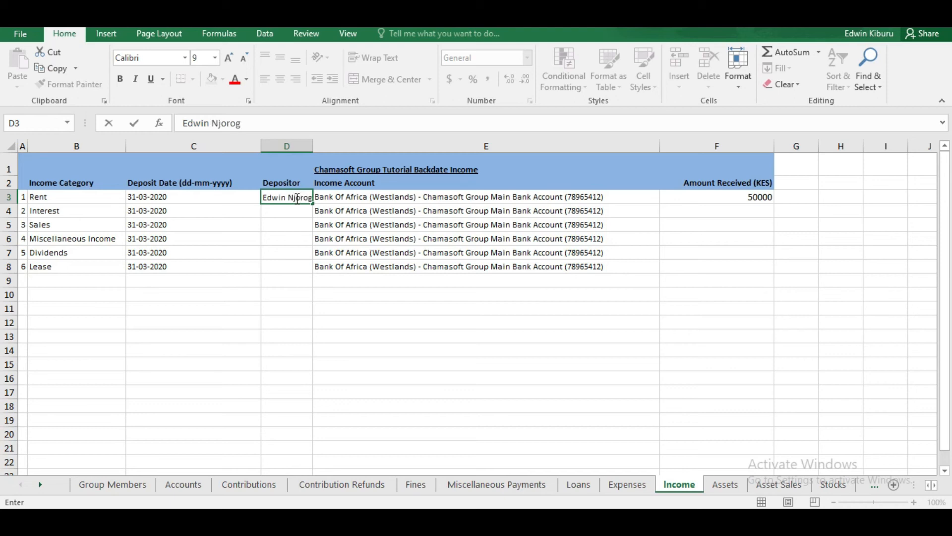
{"action": "left_click", "coordinate": [313, 144]}
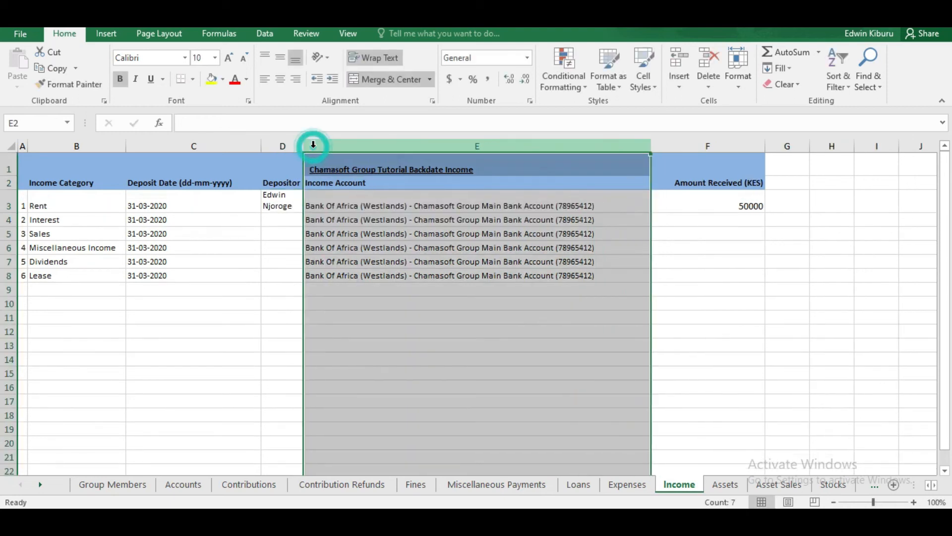
Step: Check the Rent amount and depositor cells, then go to the Assets sheet
{"action": "left_click", "coordinate": [706, 197]}
{"action": "left_click", "coordinate": [271, 205]}
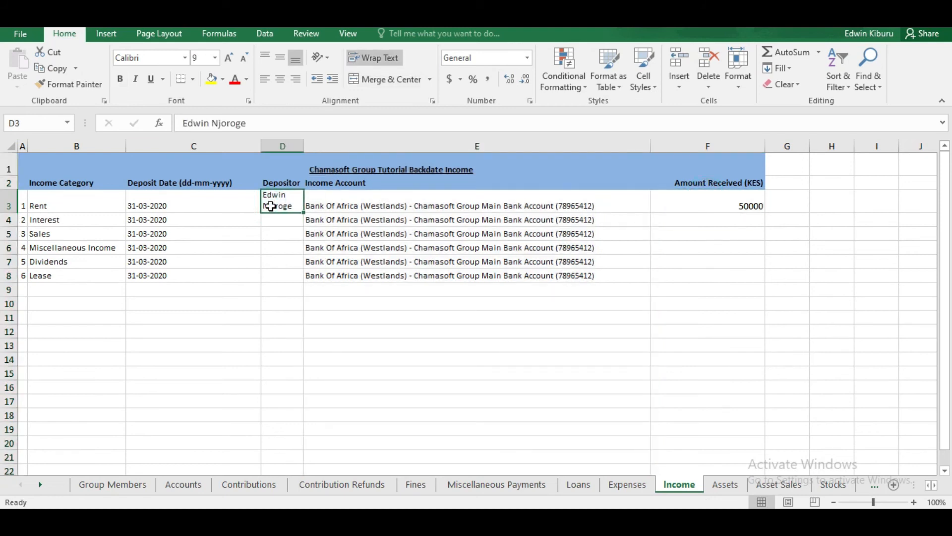
{"action": "left_click", "coordinate": [727, 486]}
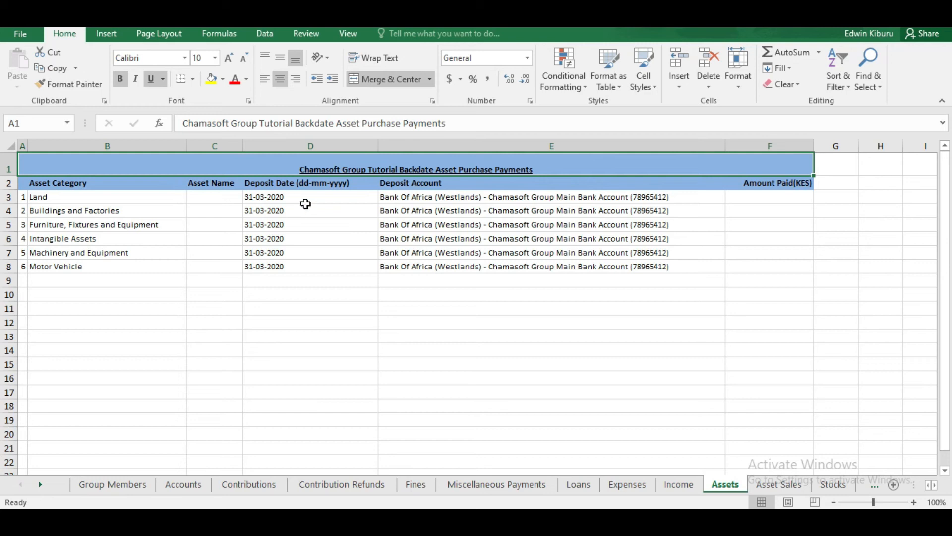
Step: Name the Land asset 'Kajiado Land' and record 100000 as its amount paid
{"action": "double_click", "coordinate": [204, 196]}
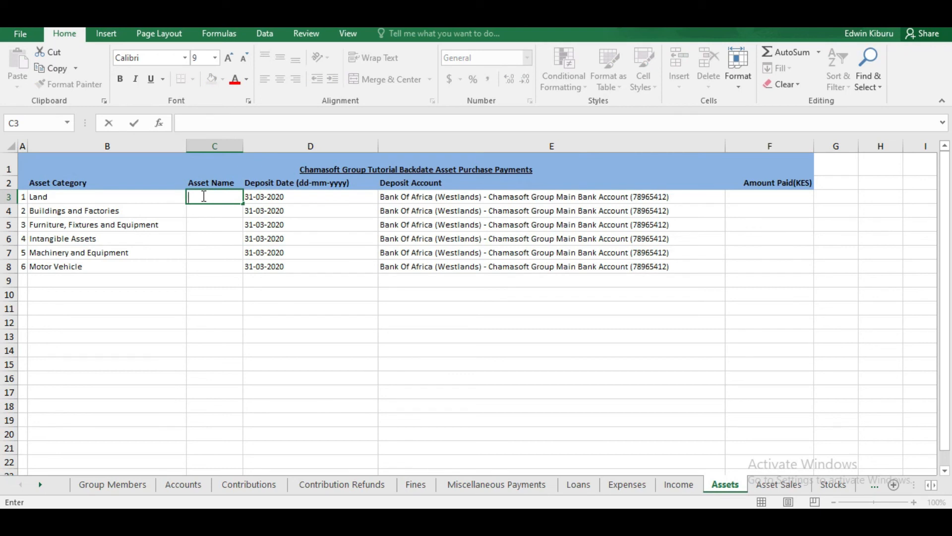
{"action": "type", "text": "Kajiado Land"}
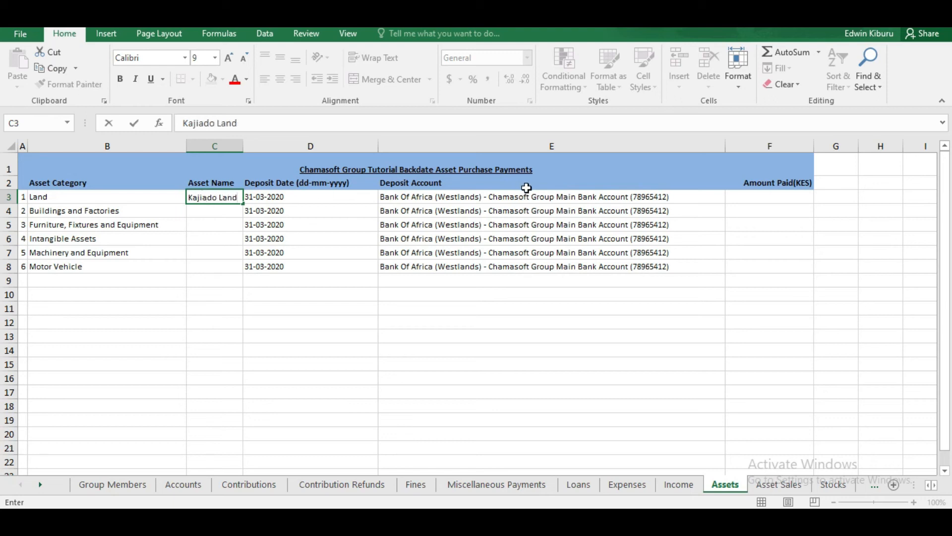
{"action": "left_click", "coordinate": [755, 199]}
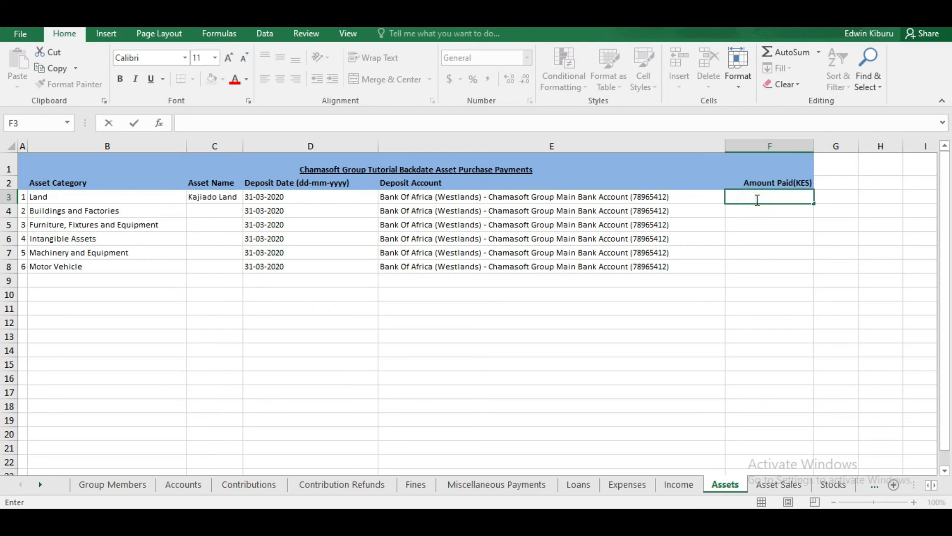
{"action": "type", "text": "100000"}
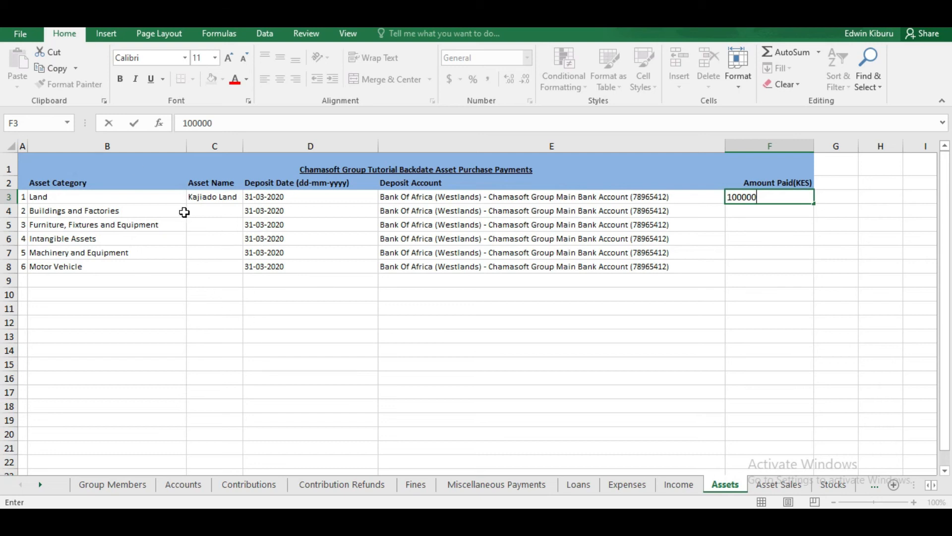
{"action": "left_click", "coordinate": [765, 207]}
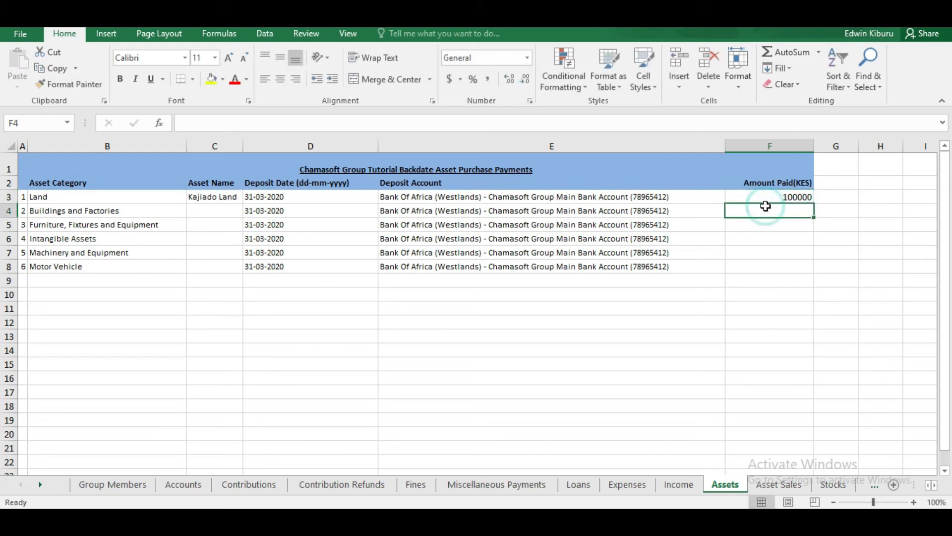
{"action": "left_click", "coordinate": [10, 267]}
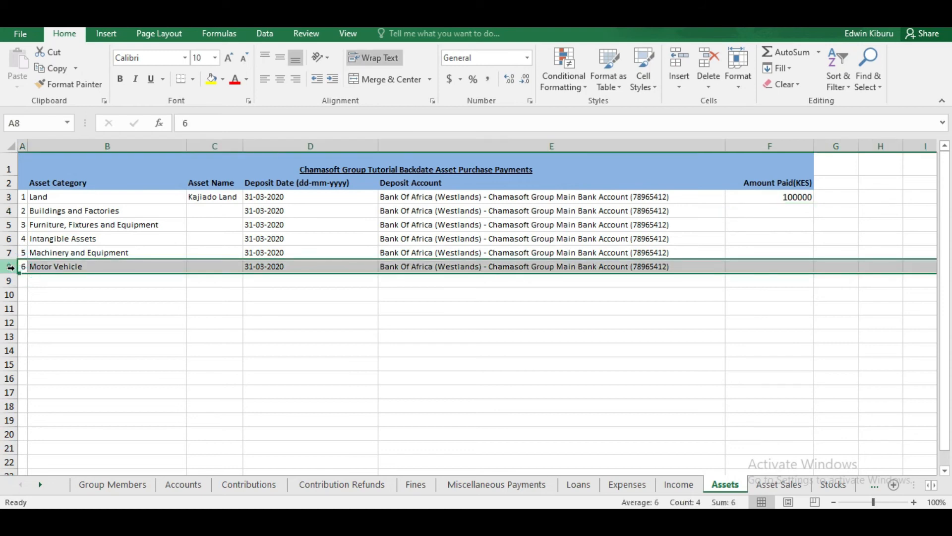
Step: Duplicate the Motor Vehicle row into the empty row 9
{"action": "right_click", "coordinate": [10, 267]}
{"action": "left_click", "coordinate": [53, 291]}
{"action": "left_click", "coordinate": [9, 280]}
{"action": "right_click", "coordinate": [6, 281]}
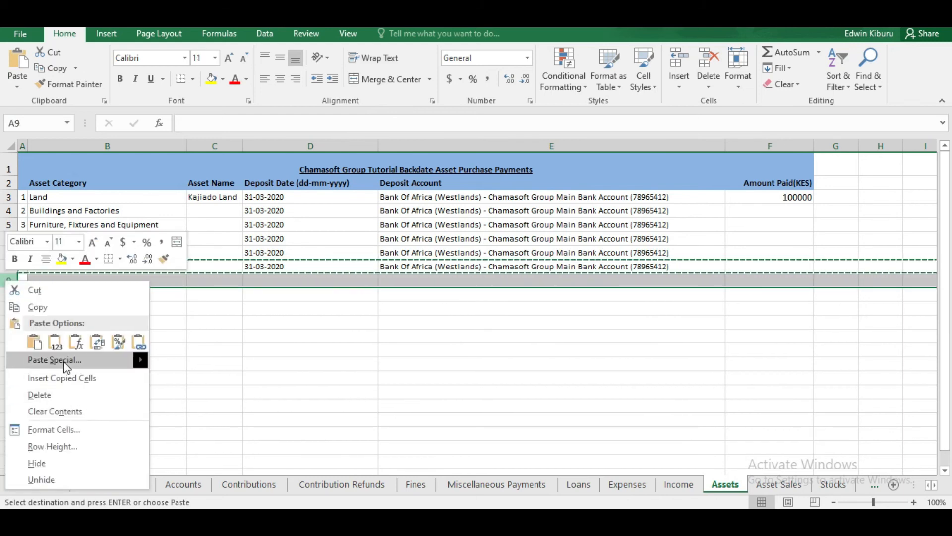
{"action": "mouse_move", "coordinate": [66, 363]}
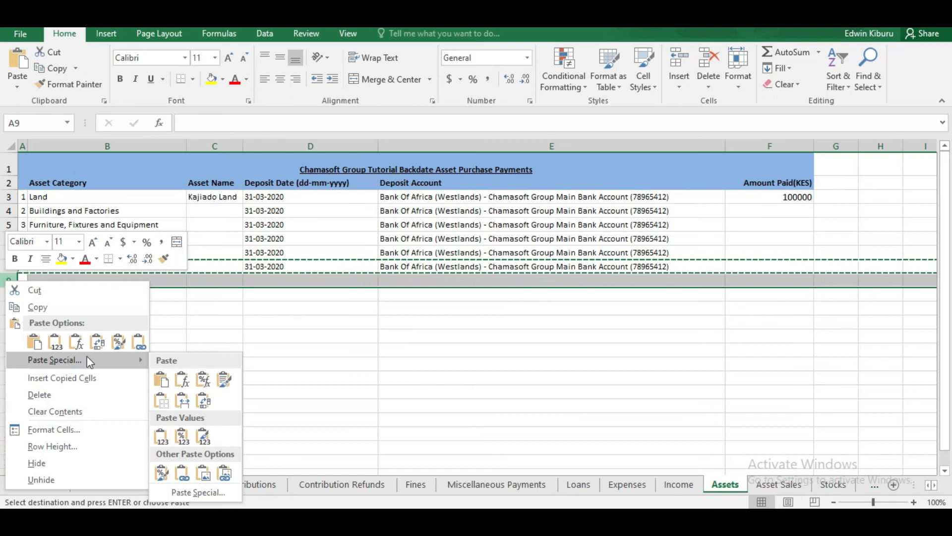
{"action": "left_click", "coordinate": [166, 381]}
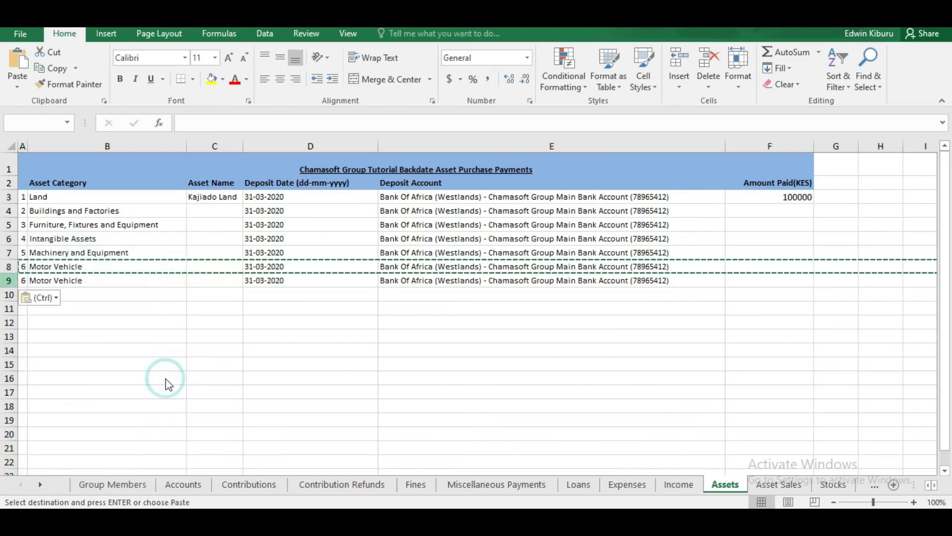
Step: Change the copy to category Motor Cycle, asset name KMCB 909, amount paid 50000
{"action": "double_click", "coordinate": [91, 282]}
{"action": "key", "text": "BackSpace"}
{"action": "key", "text": "BackSpace"}
{"action": "key", "text": "BackSpace"}
{"action": "key", "text": "BackSpace"}
{"action": "key", "text": "BackSpace"}
{"action": "key", "text": "BackSpace"}
{"action": "key", "text": "BackSpace"}
{"action": "key", "text": "BackSpace"}
{"action": "key", "text": "BackSpace"}
{"action": "key", "text": "BackSpace"}
{"action": "key", "text": "BackSpace"}
{"action": "key", "text": "BackSpace"}
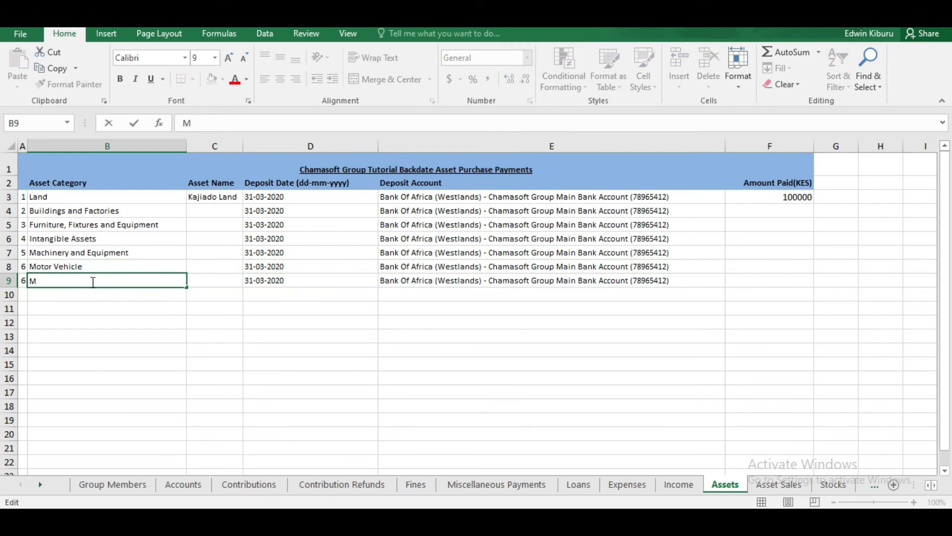
{"action": "key", "text": "BackSpace"}
{"action": "type", "text": "M"}
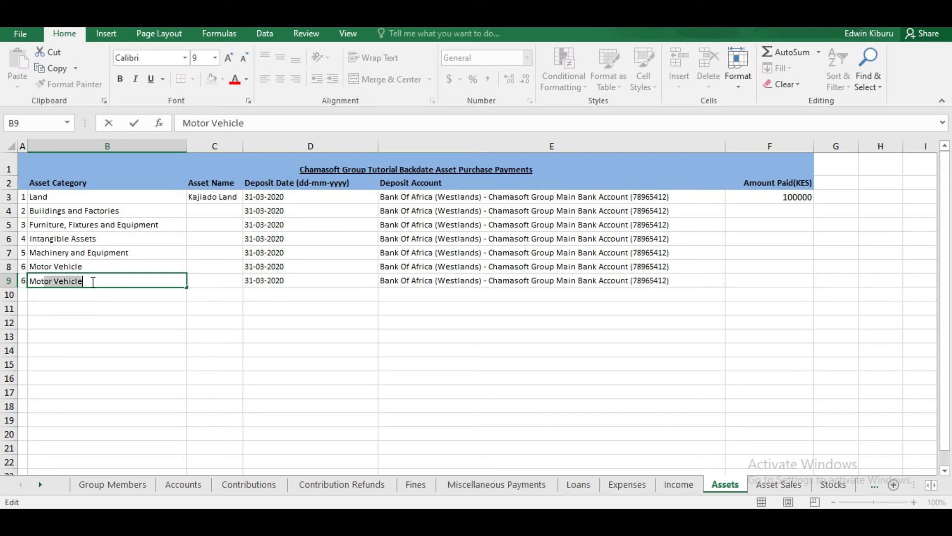
{"action": "type", "text": "otor Cycle"}
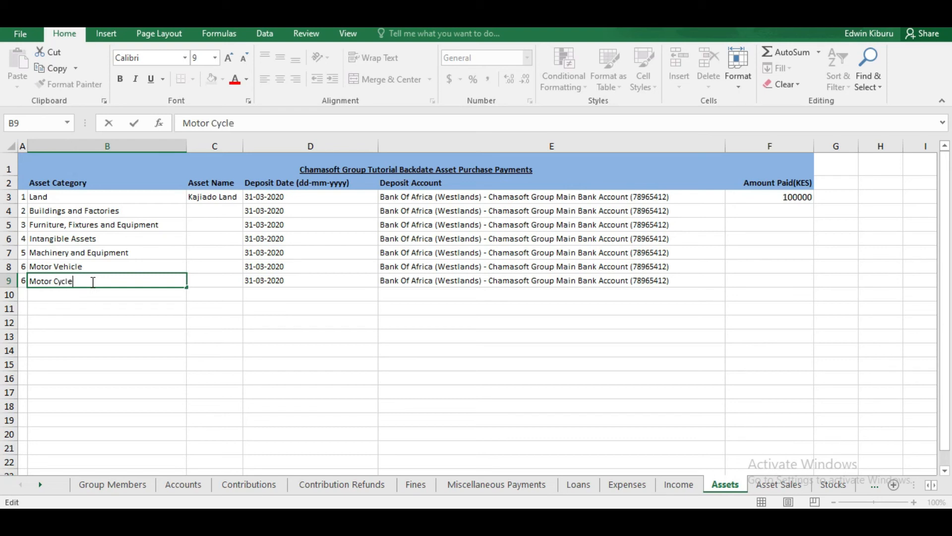
{"action": "left_click", "coordinate": [215, 281]}
{"action": "double_click", "coordinate": [215, 281]}
{"action": "type", "text": "KMCB 909A"}
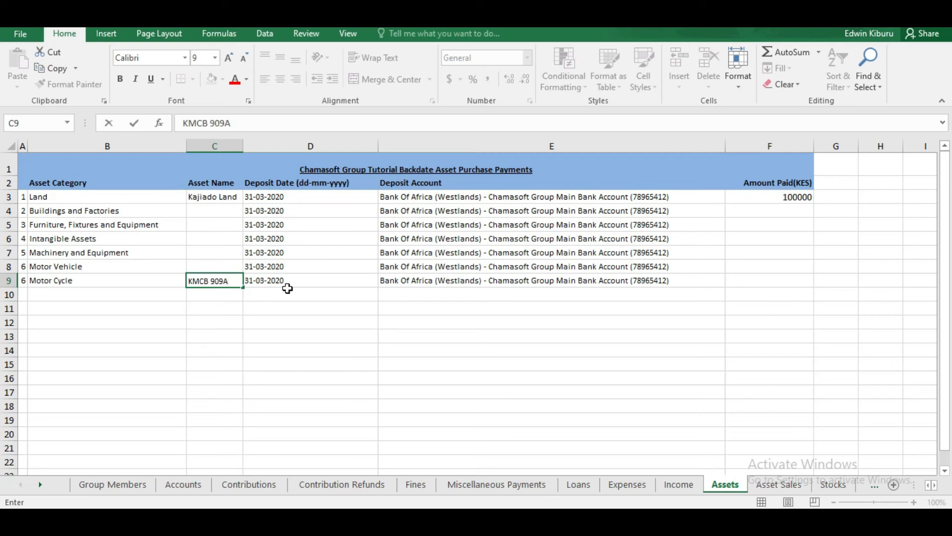
{"action": "left_click", "coordinate": [777, 285]}
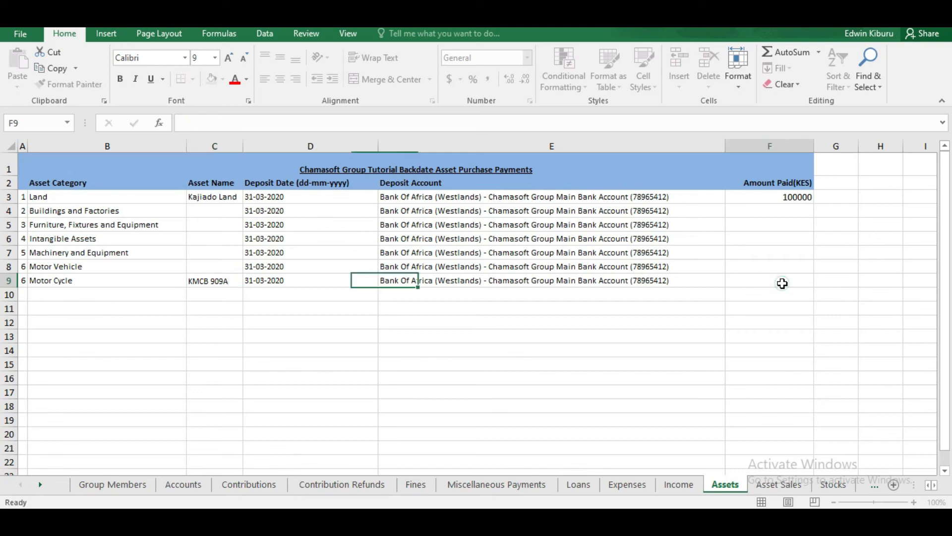
{"action": "type", "text": "50000"}
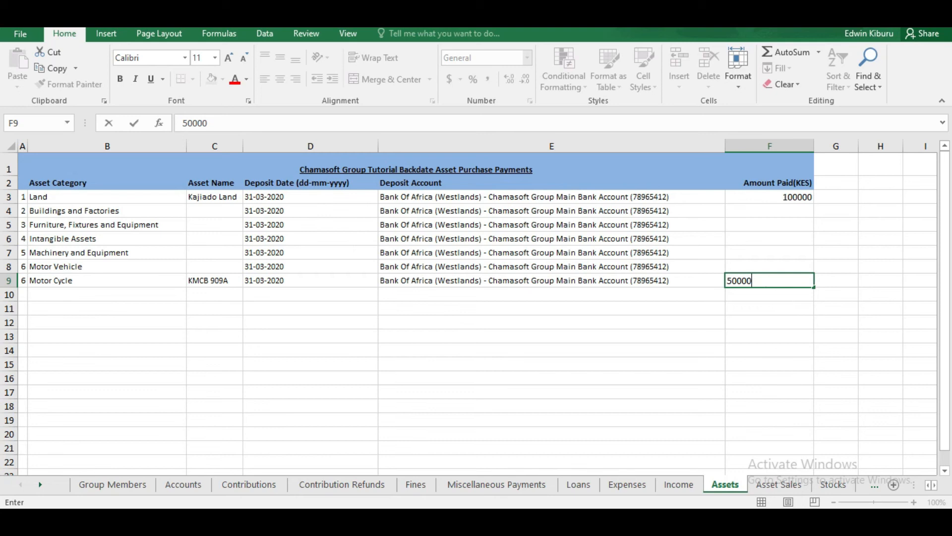
Step: Review the empty Amount (KES) and Asset Name cells on the Asset Sales sheet
{"action": "left_click", "coordinate": [771, 484]}
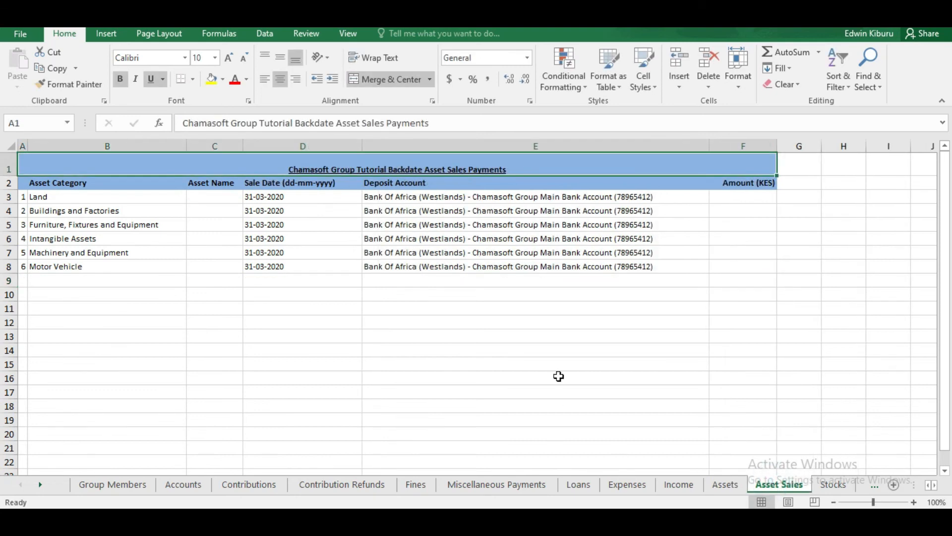
{"action": "left_click_drag", "start_coordinate": [743, 194], "coordinate": [746, 273]}
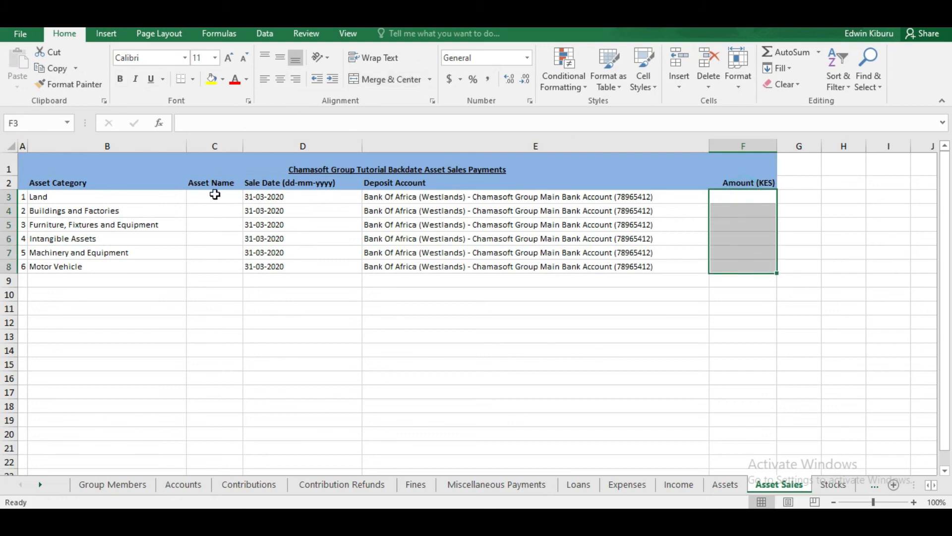
{"action": "left_click", "coordinate": [214, 192]}
{"action": "left_click_drag", "start_coordinate": [214, 192], "coordinate": [228, 274]}
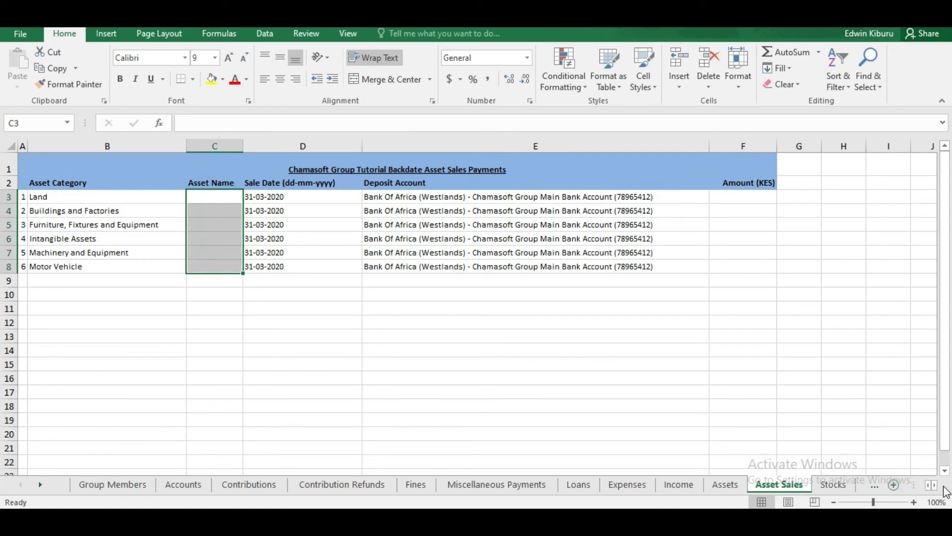
{"action": "scroll", "coordinate": [937, 489], "scroll_direction": "right", "scroll_amount": 2}
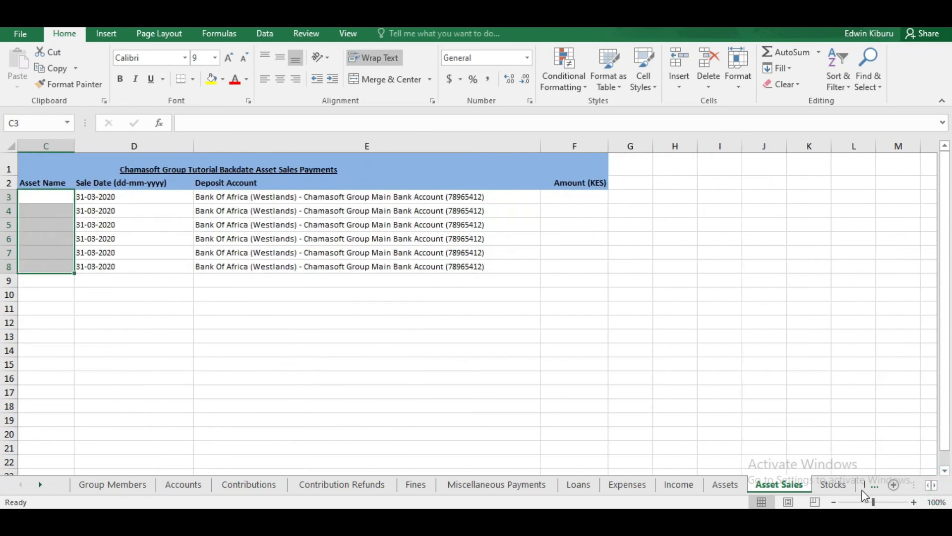
Step: Open the Stocks sheet with its 31-03-2020 purchase-and-sale row
{"action": "left_click", "coordinate": [842, 486]}
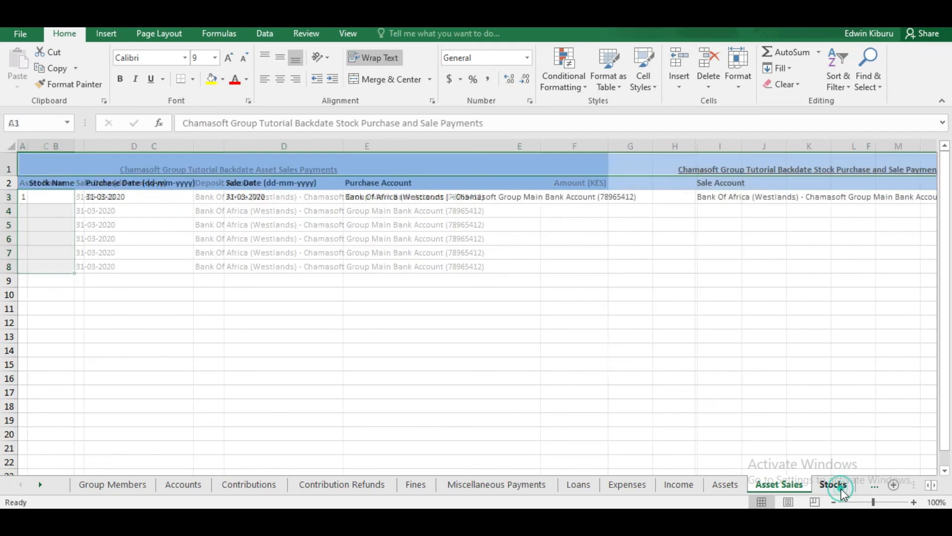
{"action": "left_click", "coordinate": [875, 485]}
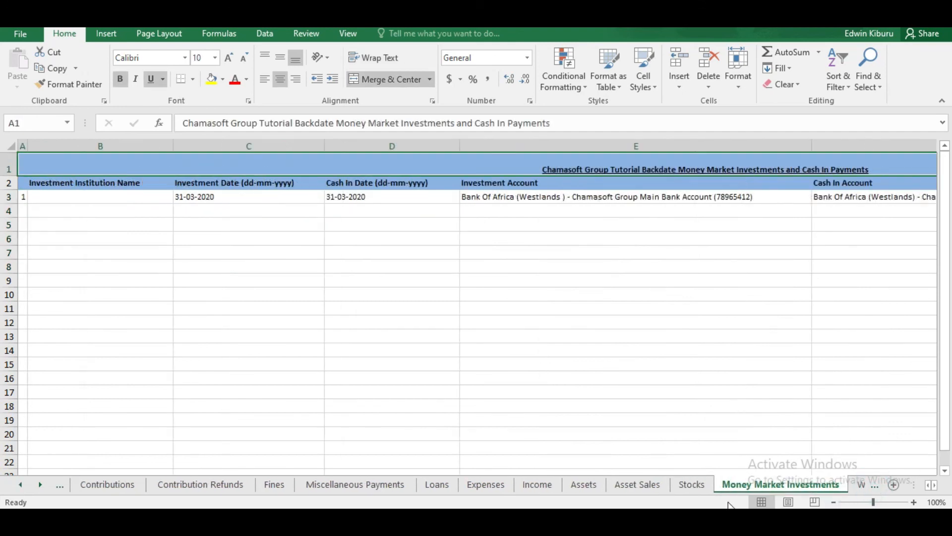
{"action": "left_click", "coordinate": [689, 488]}
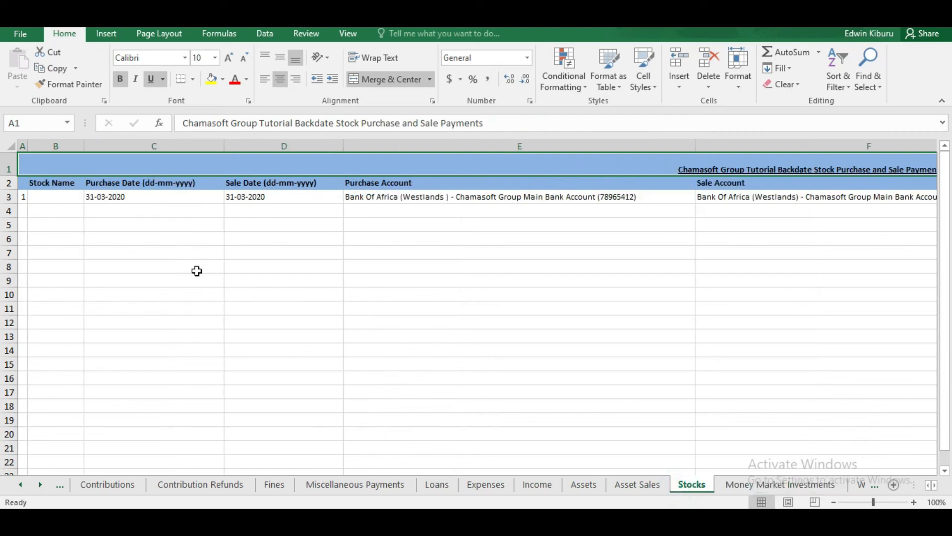
Step: Enter 'Safaricom Stocks' in the first Stock Name cell and narrow column B
{"action": "double_click", "coordinate": [48, 196]}
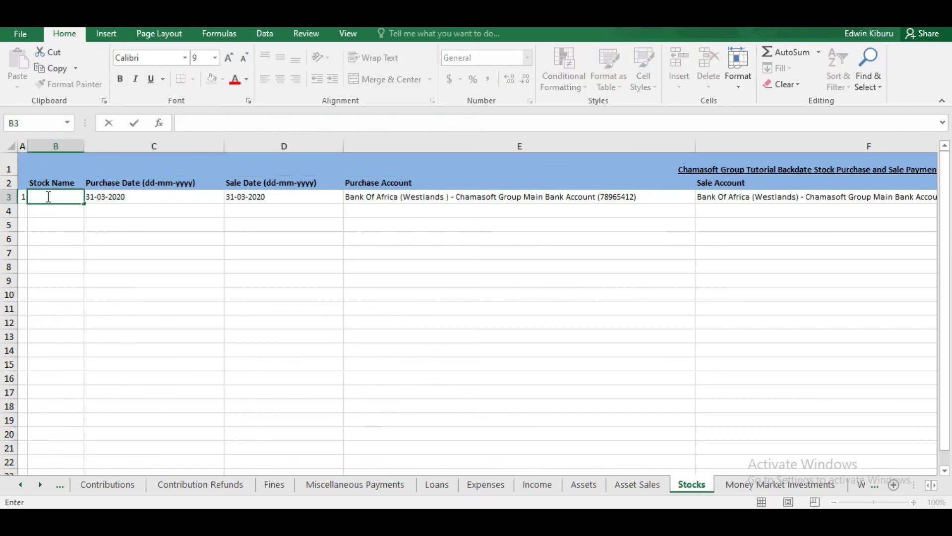
{"action": "type", "text": "Safaricom St"}
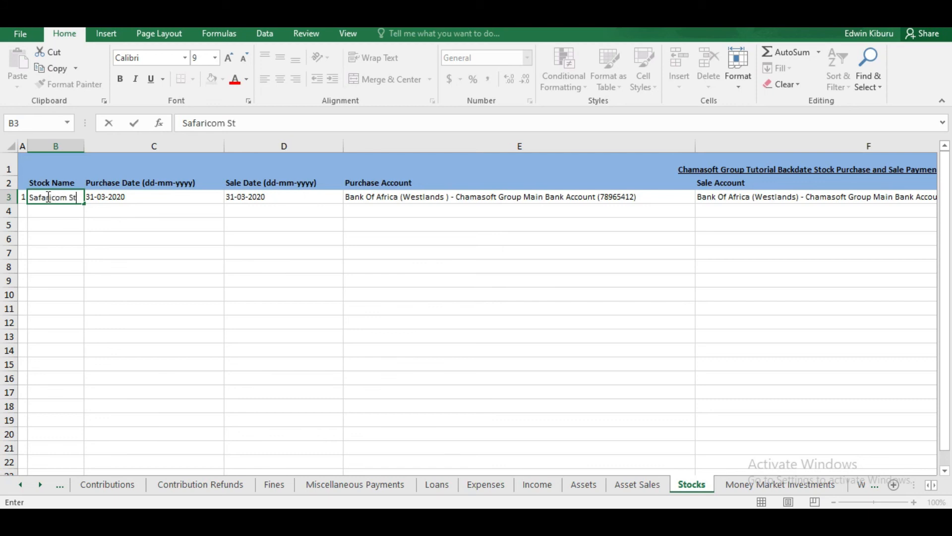
{"action": "type", "text": "ocks"}
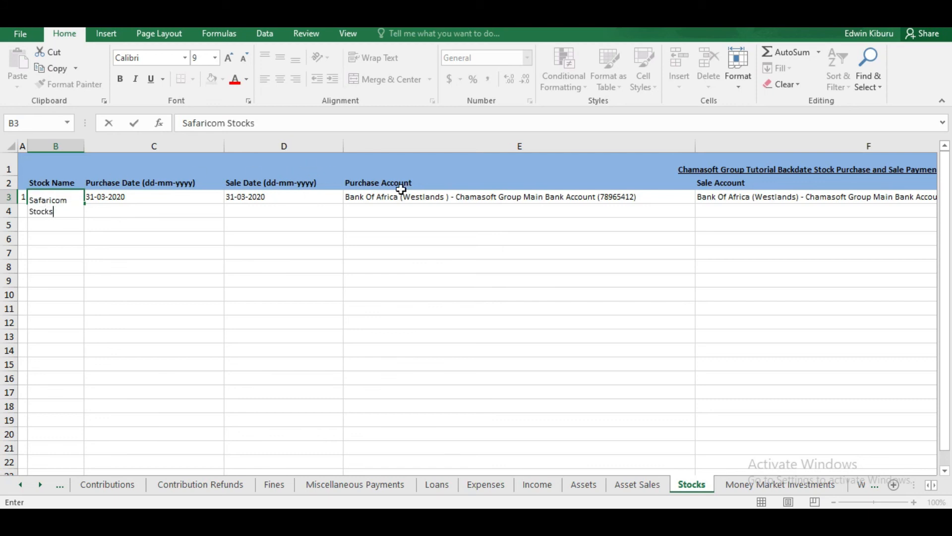
{"action": "left_click", "coordinate": [82, 146]}
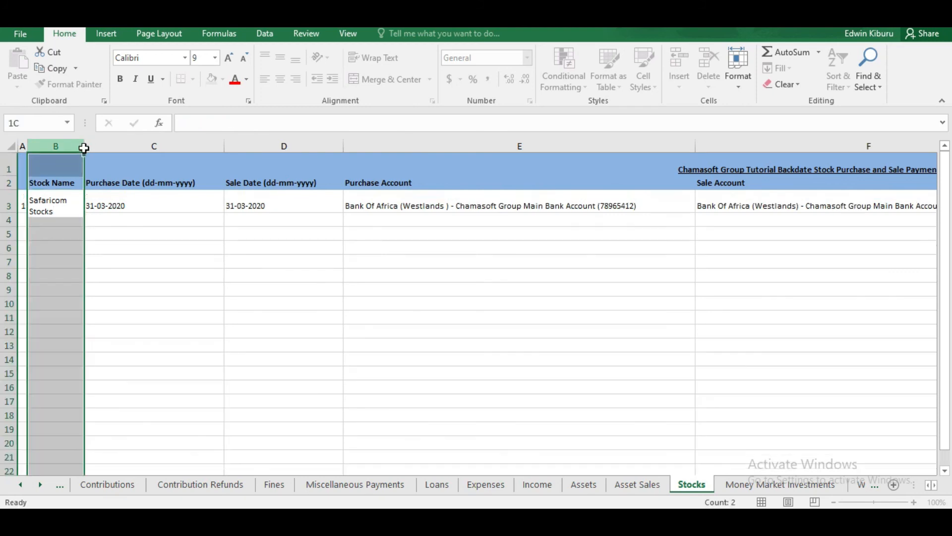
{"action": "left_click_drag", "start_coordinate": [84, 148], "coordinate": [78, 148]}
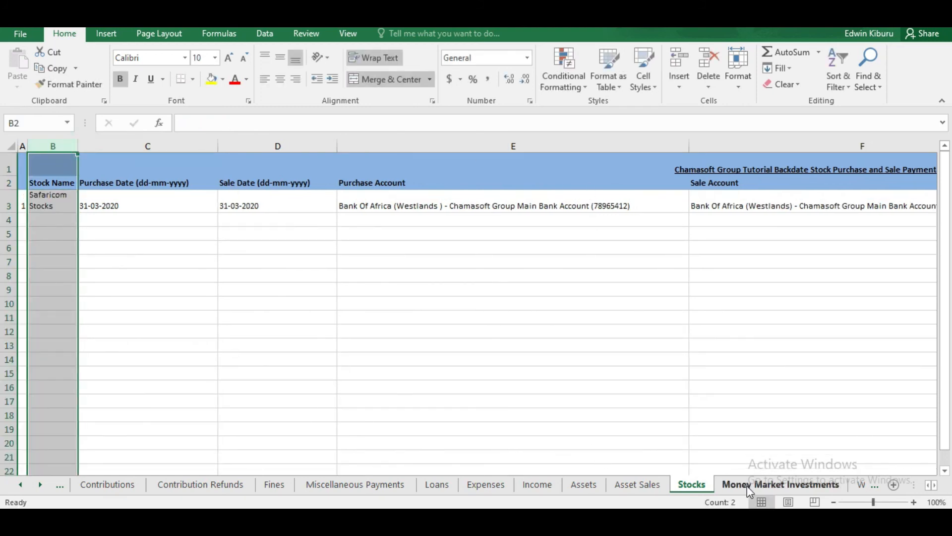
{"action": "left_click", "coordinate": [935, 486]}
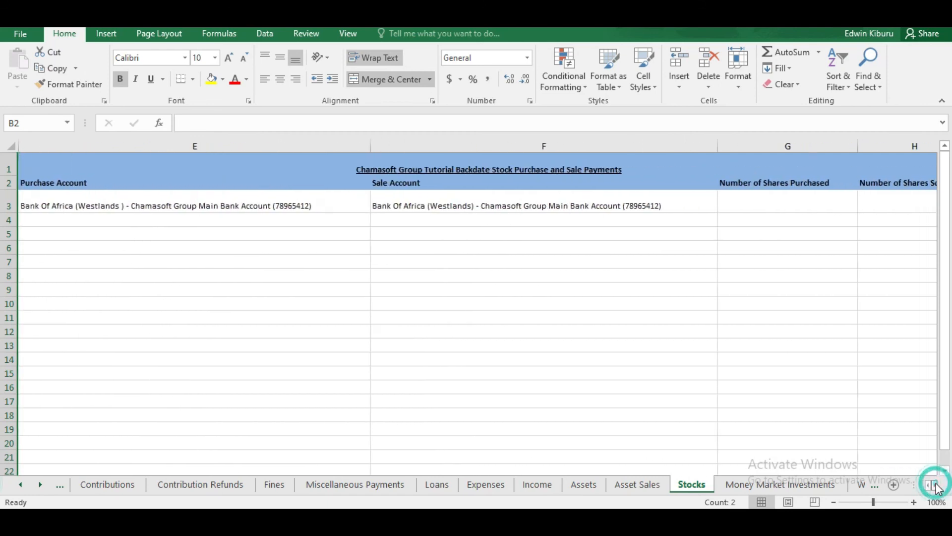
Step: Record 50 shares purchased at a purchase price of 125 KES per share
{"action": "left_click", "coordinate": [935, 486]}
{"action": "left_click", "coordinate": [935, 486]}
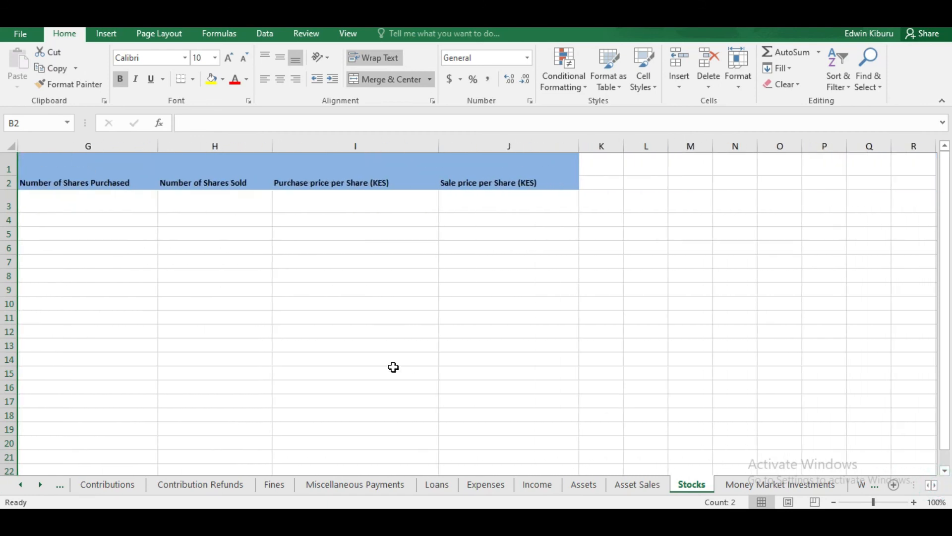
{"action": "left_click", "coordinate": [109, 203]}
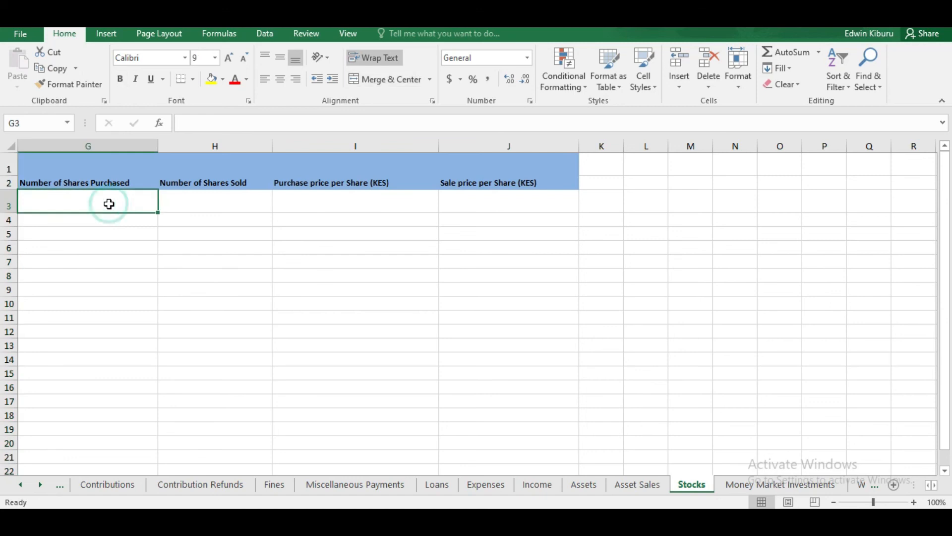
{"action": "double_click", "coordinate": [109, 204]}
{"action": "type", "text": "45"}
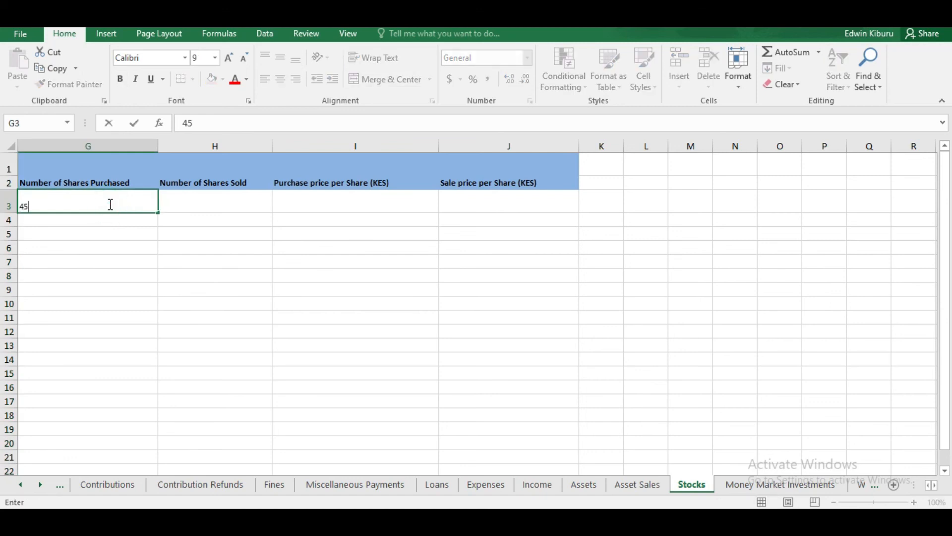
{"action": "key", "text": "BackSpace"}
{"action": "type", "text": "00"}
{"action": "key", "text": "BackSpace"}
{"action": "double_click", "coordinate": [350, 200]}
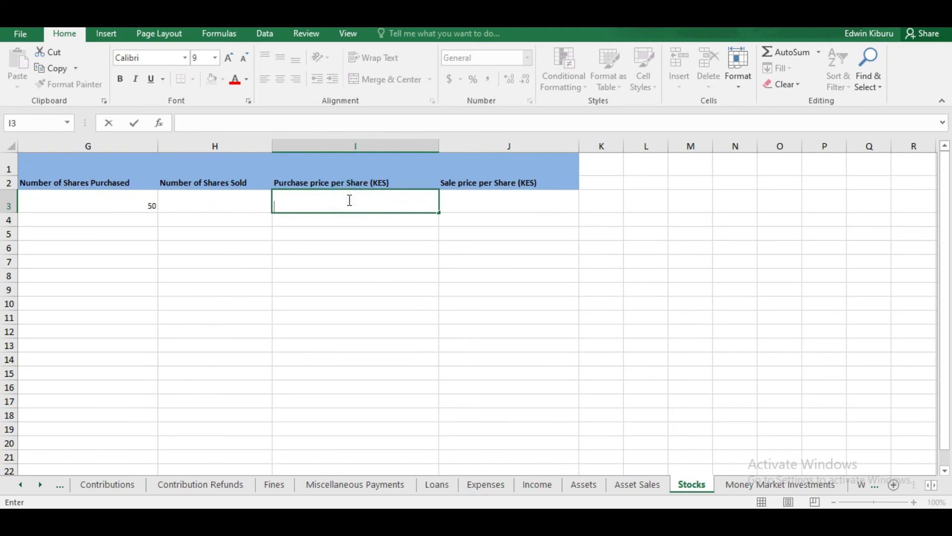
{"action": "type", "text": "125"}
Step: Record 8 shares sold at a sale price of 400 KES per share
{"action": "left_click", "coordinate": [216, 203]}
{"action": "double_click", "coordinate": [231, 207]}
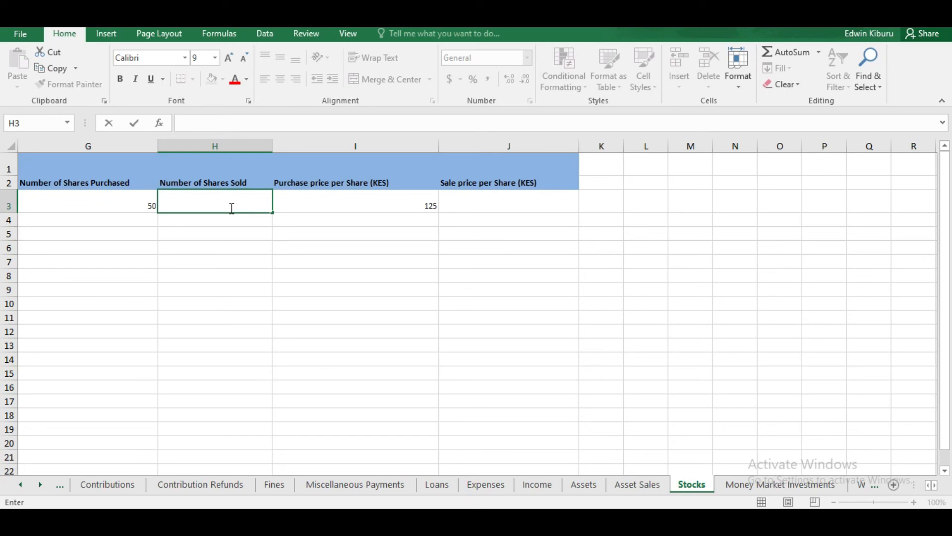
{"action": "left_click", "coordinate": [542, 207]}
{"action": "double_click", "coordinate": [542, 208]}
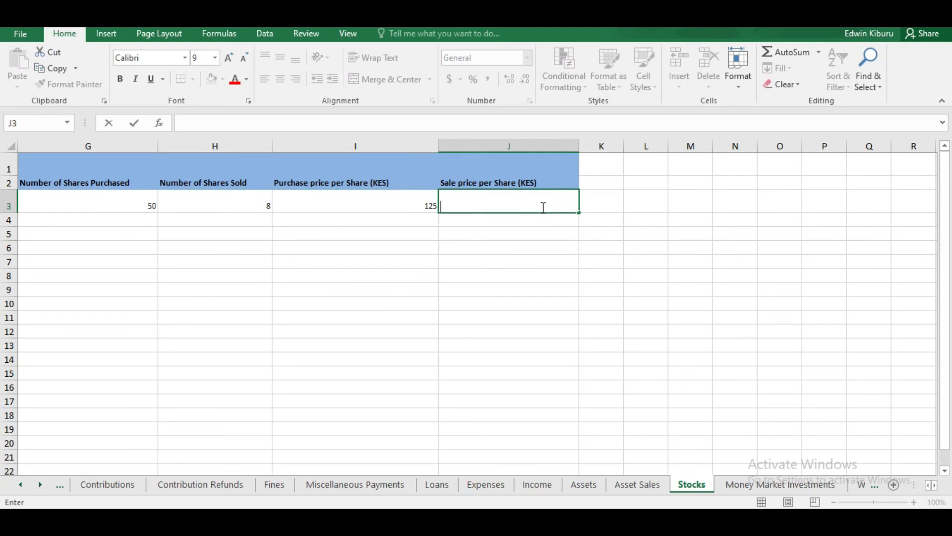
{"action": "left_click", "coordinate": [568, 198]}
{"action": "type", "text": "4000"}
{"action": "key", "text": "BackSpace"}
{"action": "left_click", "coordinate": [515, 362]}
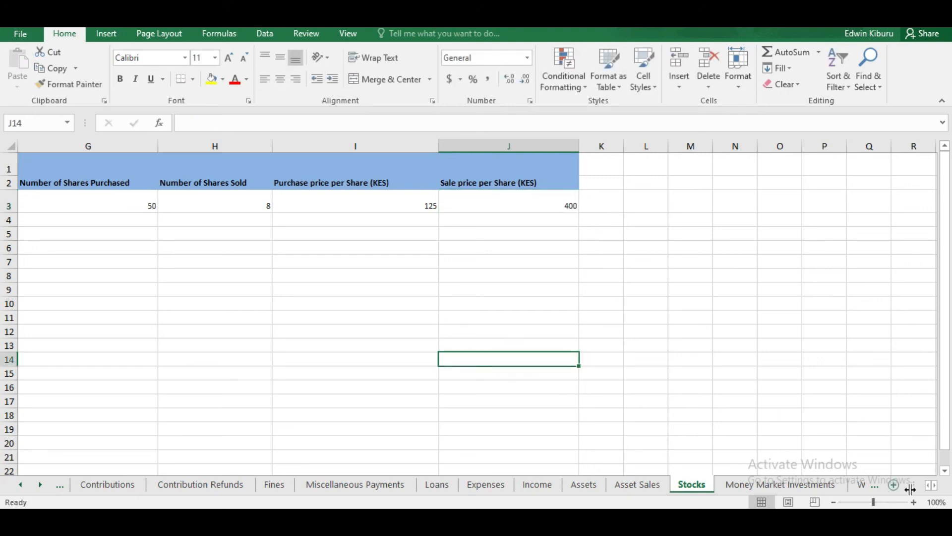
{"action": "left_click", "coordinate": [927, 487]}
{"action": "left_click", "coordinate": [928, 487]}
{"action": "left_click", "coordinate": [928, 487]}
{"action": "left_click", "coordinate": [927, 487]}
{"action": "left_click", "coordinate": [927, 487]}
{"action": "left_click", "coordinate": [928, 487]}
{"action": "left_click", "coordinate": [927, 487]}
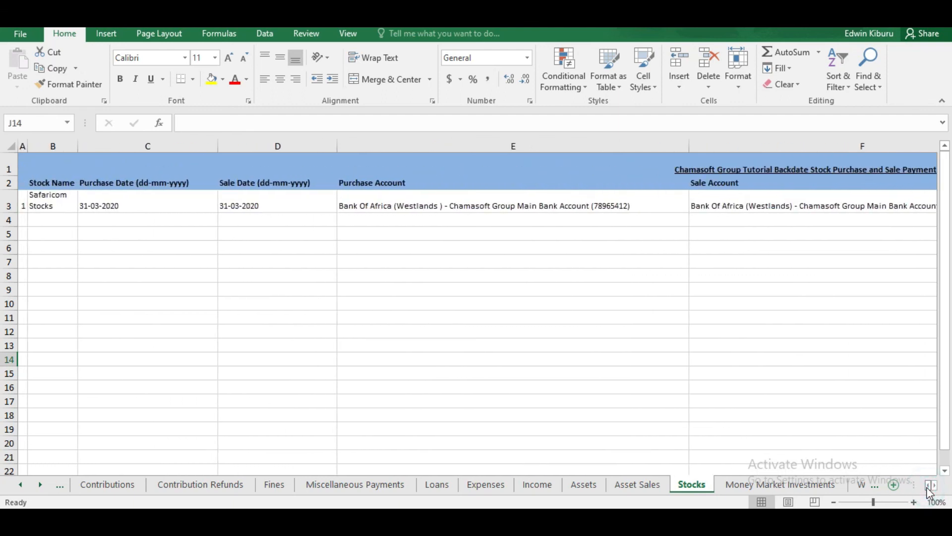
Step: Switch to the Money Market Investments sheet showing its single 31-03-2020 investment row
{"action": "left_click", "coordinate": [739, 486]}
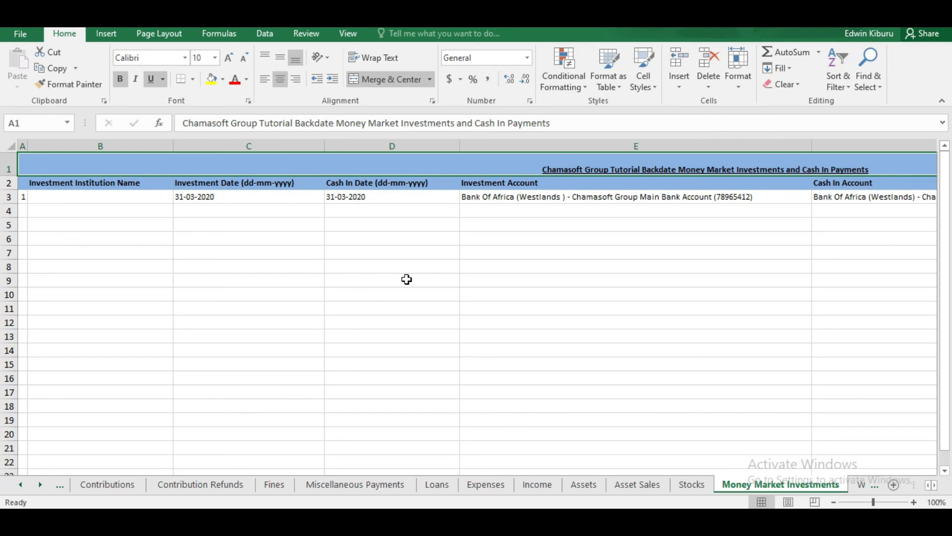
Step: Inspect the blank Investment Institution Name cell, leaving it empty
{"action": "double_click", "coordinate": [84, 194]}
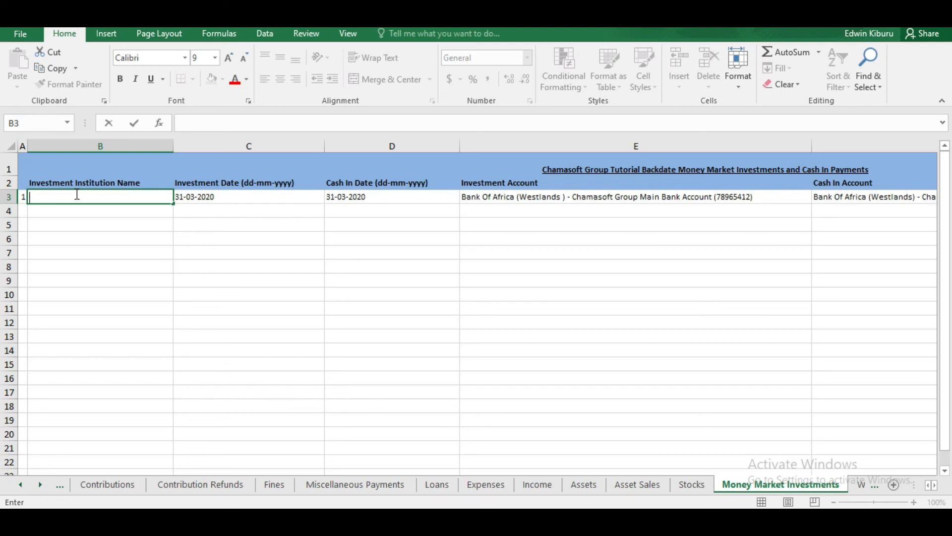
{"action": "left_click", "coordinate": [78, 200]}
{"action": "left_click", "coordinate": [938, 487]}
{"action": "left_click", "coordinate": [937, 487]}
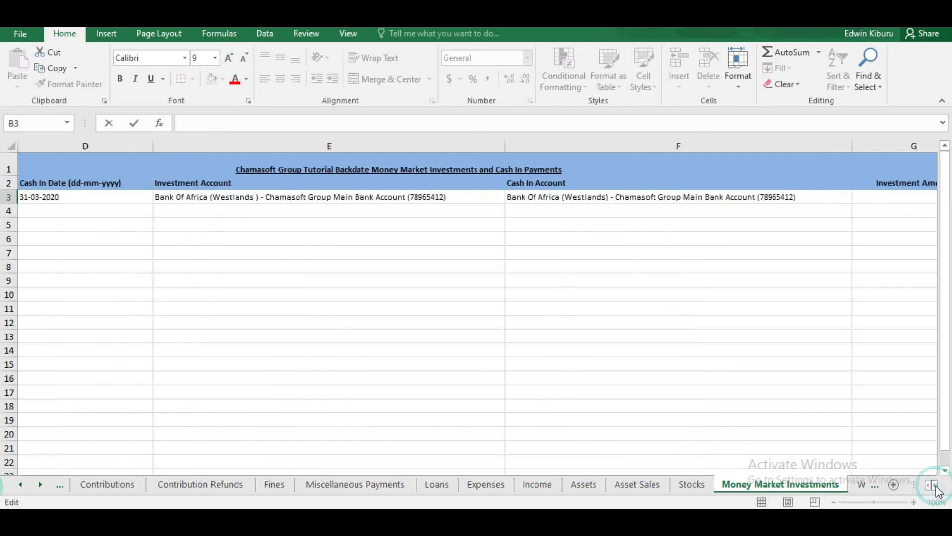
{"action": "left_click", "coordinate": [937, 487]}
{"action": "left_click", "coordinate": [937, 487]}
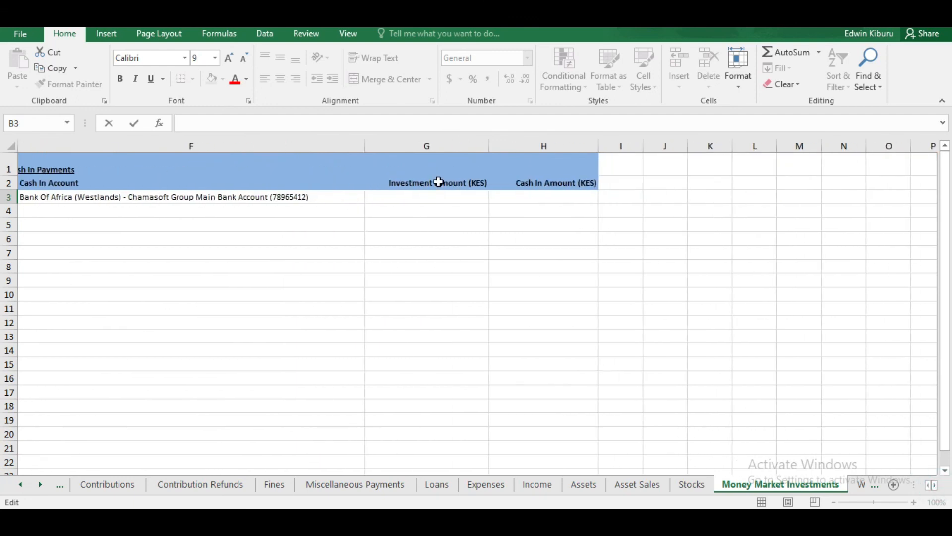
Step: Check the empty Investment Amount (KES) and Cash In Amount (KES) cells in row 3
{"action": "left_click", "coordinate": [431, 196]}
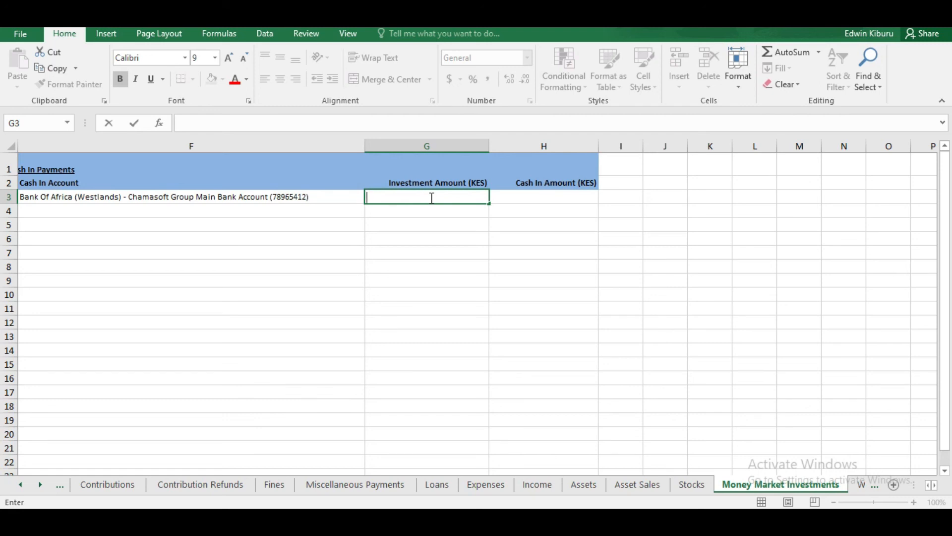
{"action": "double_click", "coordinate": [576, 197]}
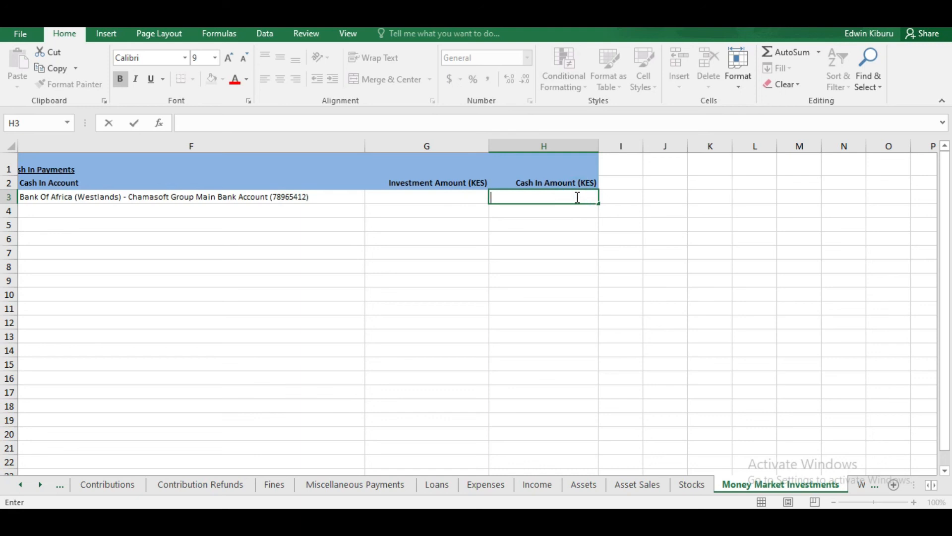
{"action": "left_click", "coordinate": [445, 196]}
{"action": "double_click", "coordinate": [446, 196]}
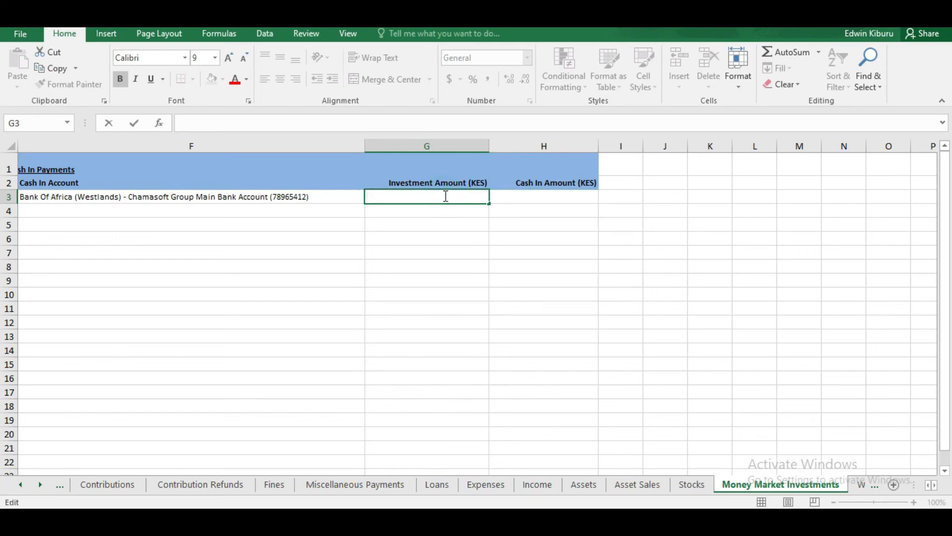
{"action": "left_click", "coordinate": [555, 196]}
{"action": "double_click", "coordinate": [555, 196]}
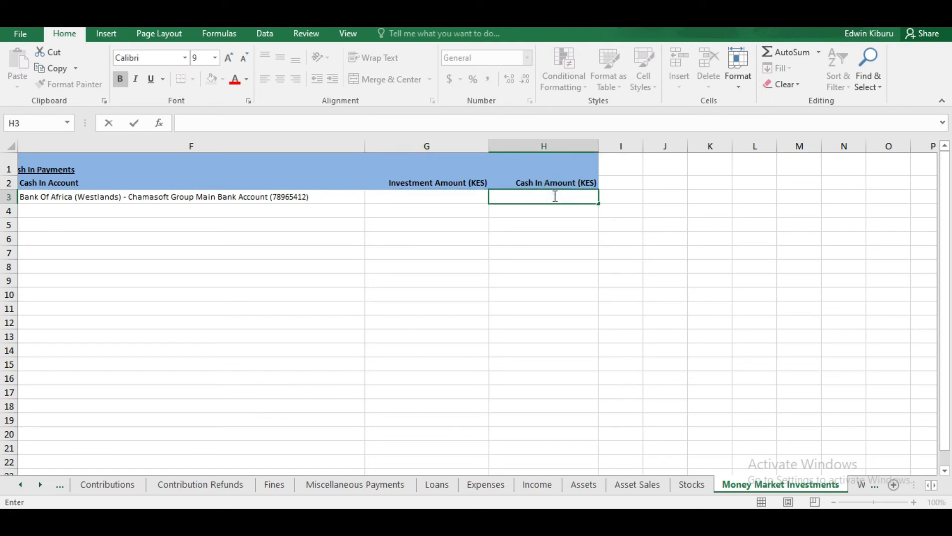
{"action": "left_click", "coordinate": [540, 197]}
{"action": "left_click", "coordinate": [934, 488]}
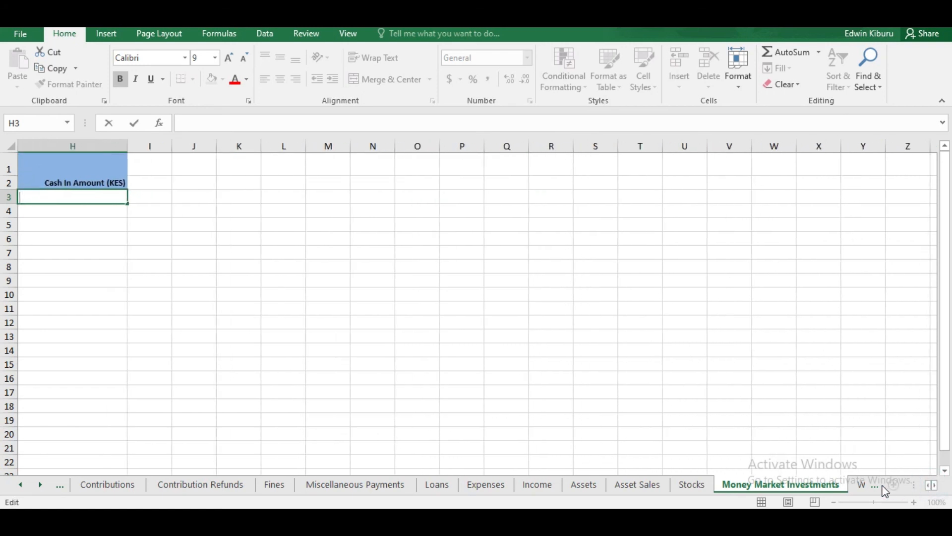
Step: Step back through Worksheet, Stocks, Asset Sales, Assets, Income, Expenses, Loans and Fines sheets
{"action": "left_click", "coordinate": [860, 486]}
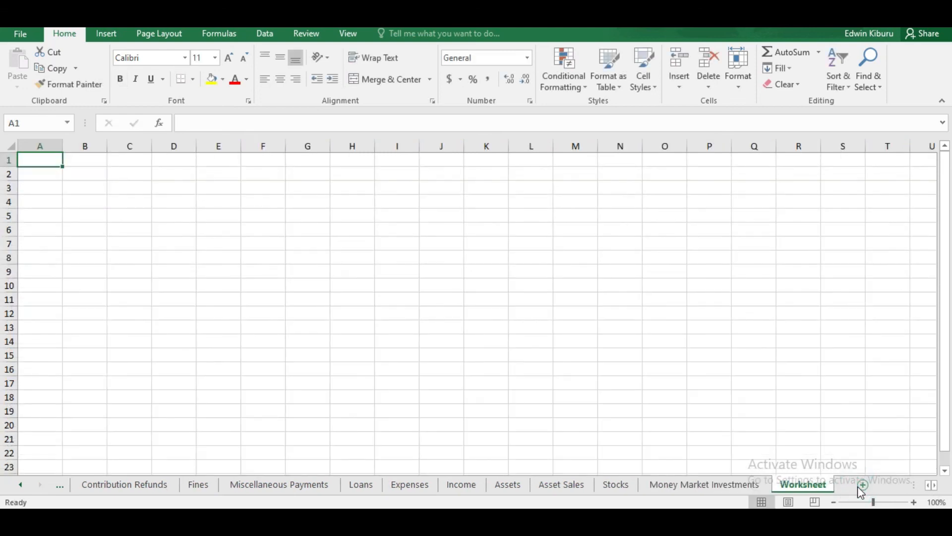
{"action": "left_click", "coordinate": [712, 488]}
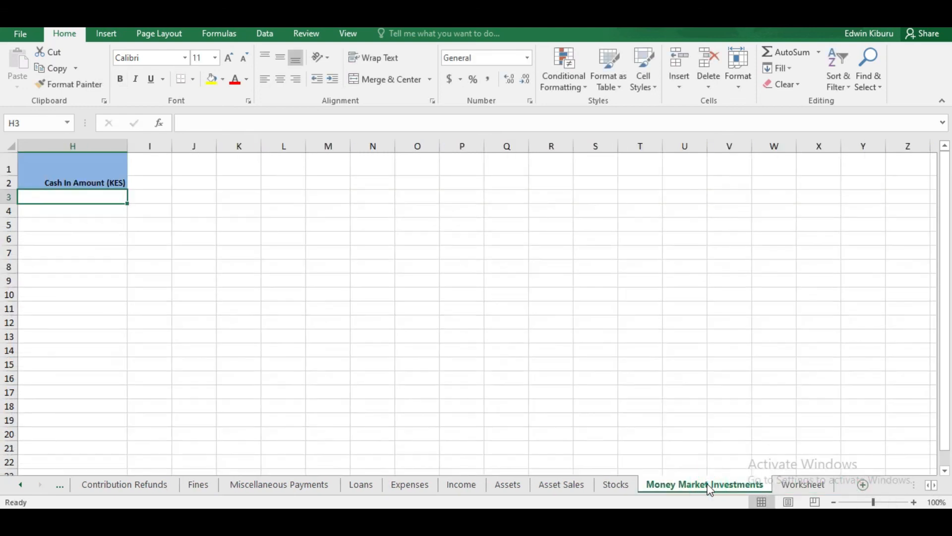
{"action": "left_click", "coordinate": [602, 485]}
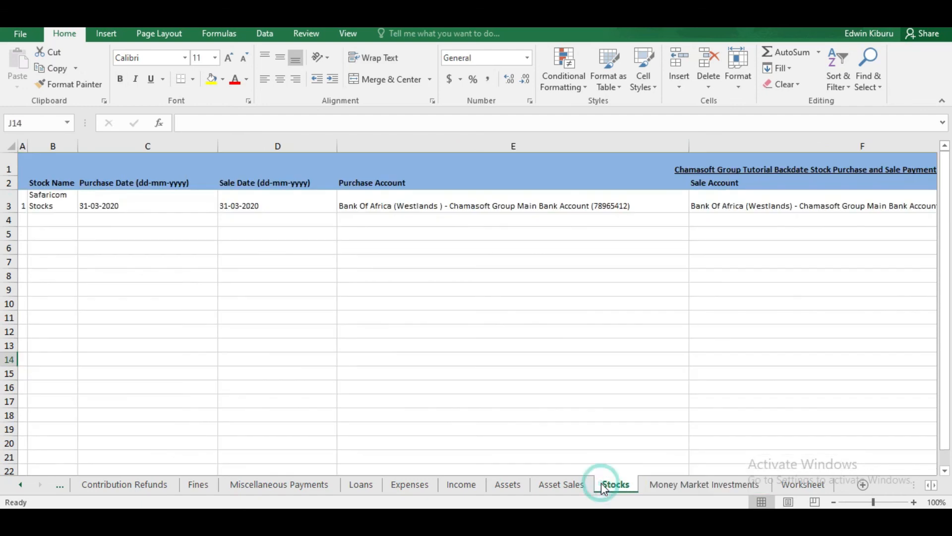
{"action": "left_click", "coordinate": [572, 486]}
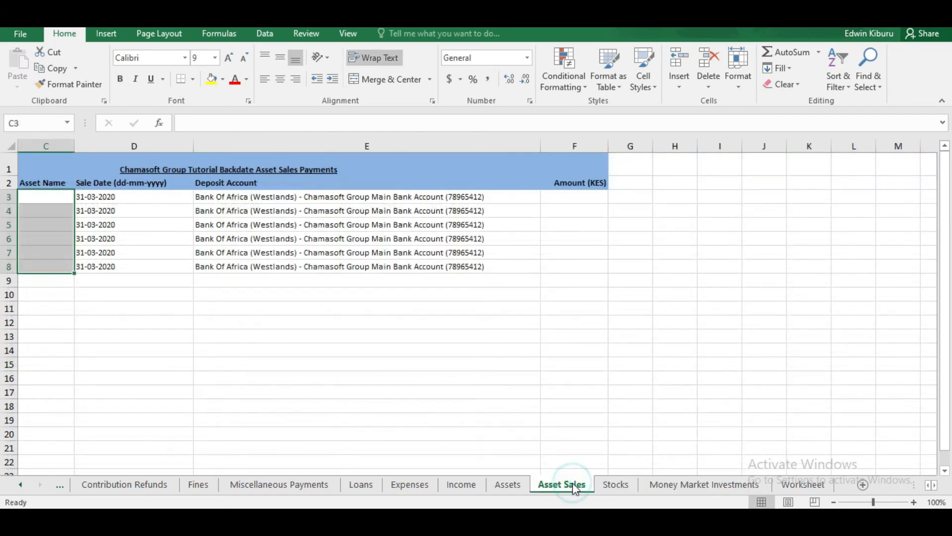
{"action": "left_click", "coordinate": [508, 486]}
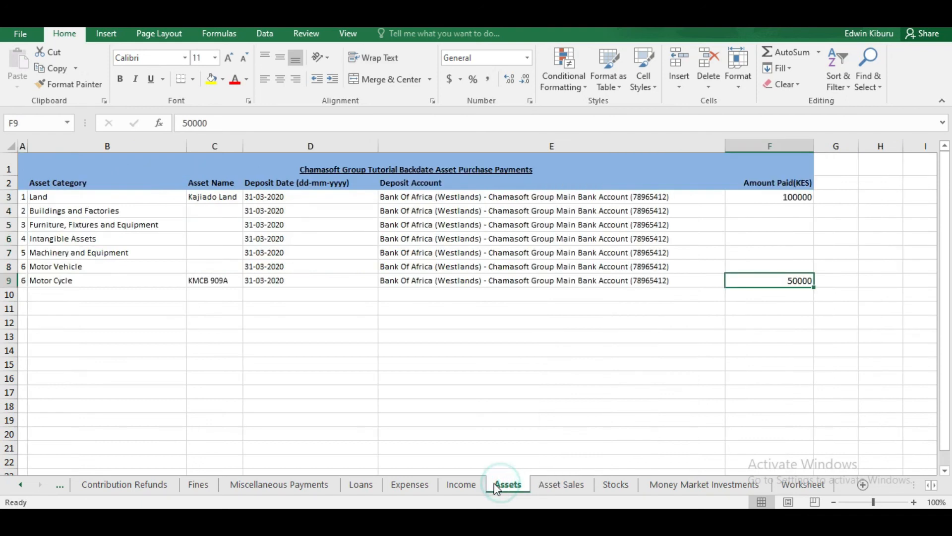
{"action": "left_click", "coordinate": [472, 486]}
{"action": "left_click", "coordinate": [410, 485]}
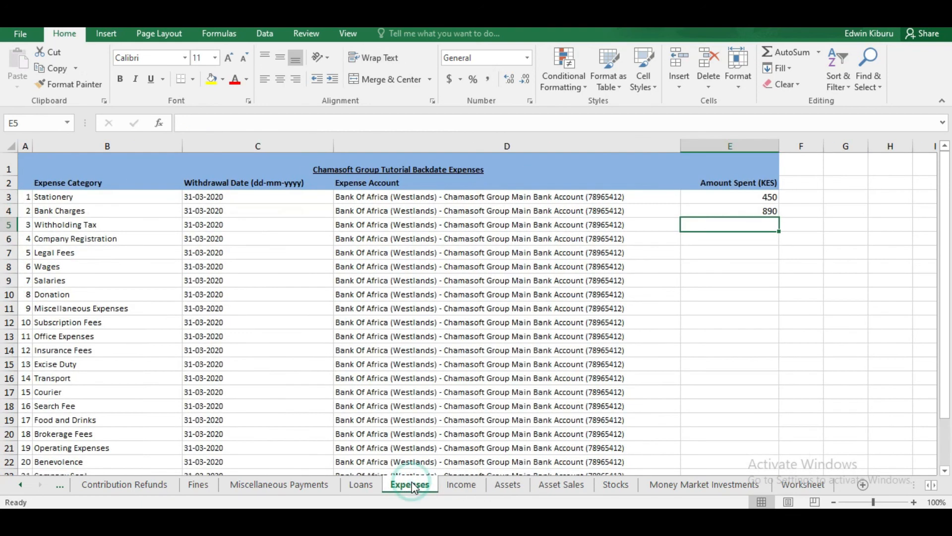
{"action": "left_click", "coordinate": [361, 484]}
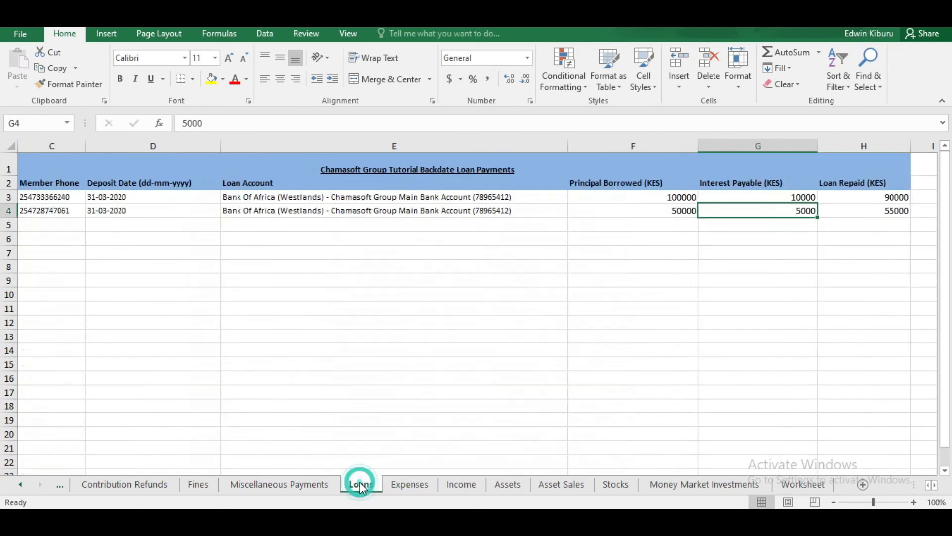
{"action": "left_click", "coordinate": [302, 484]}
{"action": "left_click", "coordinate": [201, 486]}
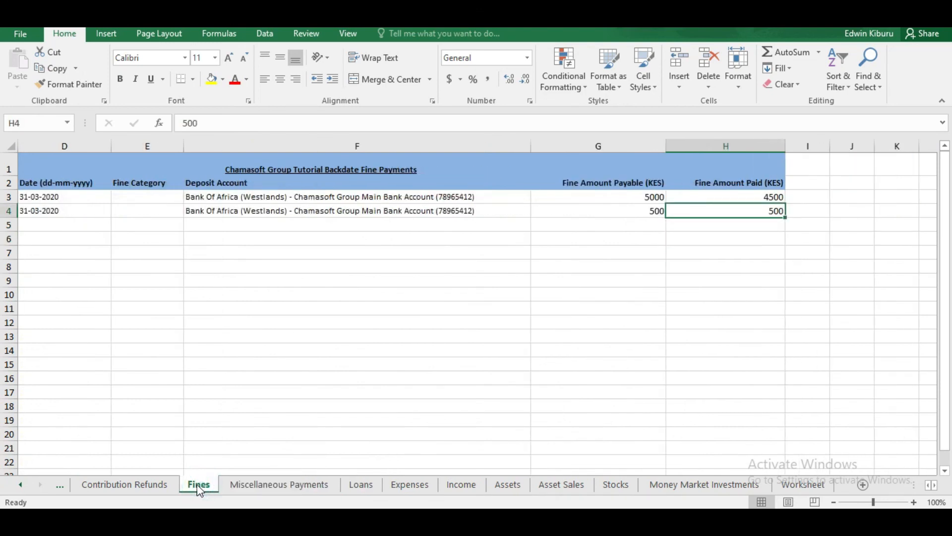
{"action": "left_click", "coordinate": [154, 489]}
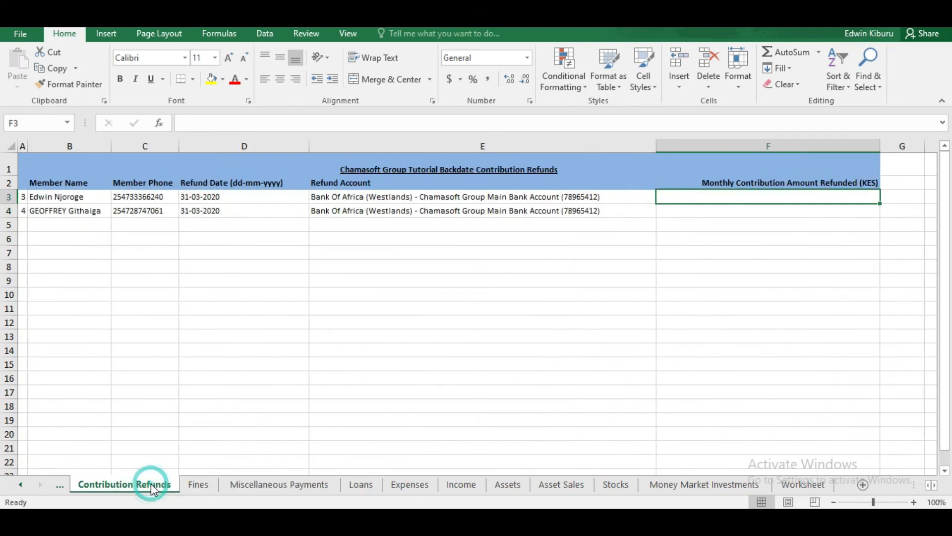
{"action": "left_click", "coordinate": [20, 484]}
{"action": "left_click", "coordinate": [20, 484]}
{"action": "left_click", "coordinate": [20, 484]}
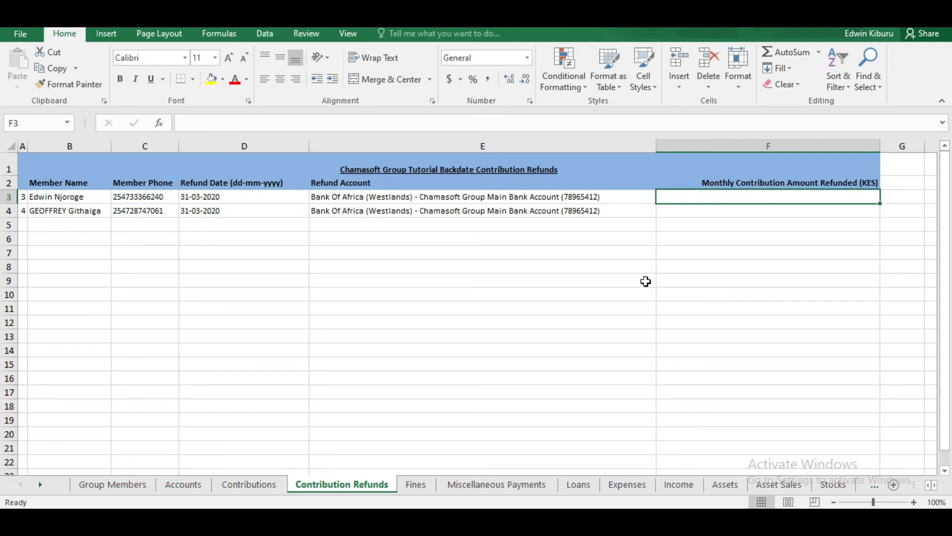
Step: Review Group Members, Accounts, Contributions, Contribution Refunds, Fines and Miscellaneous Payments sheets
{"action": "left_click", "coordinate": [106, 486]}
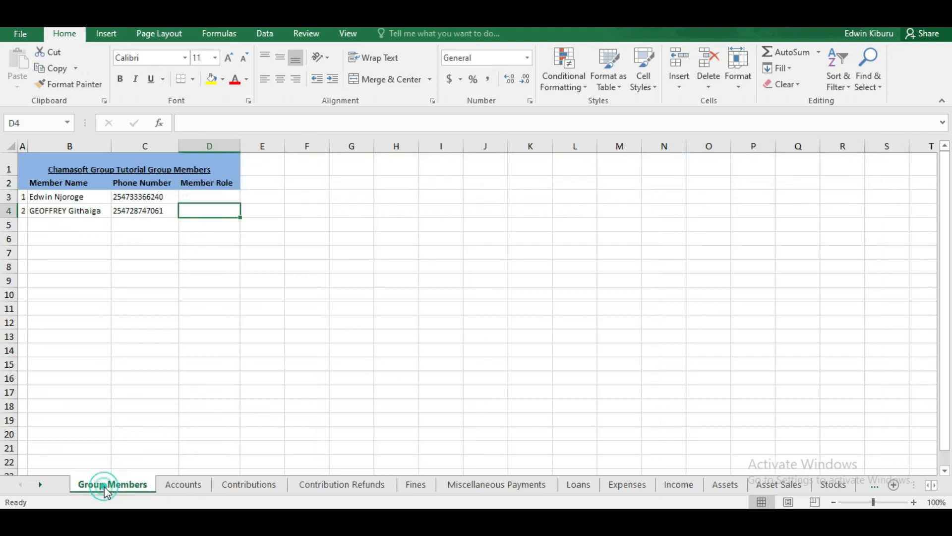
{"action": "left_click", "coordinate": [169, 487]}
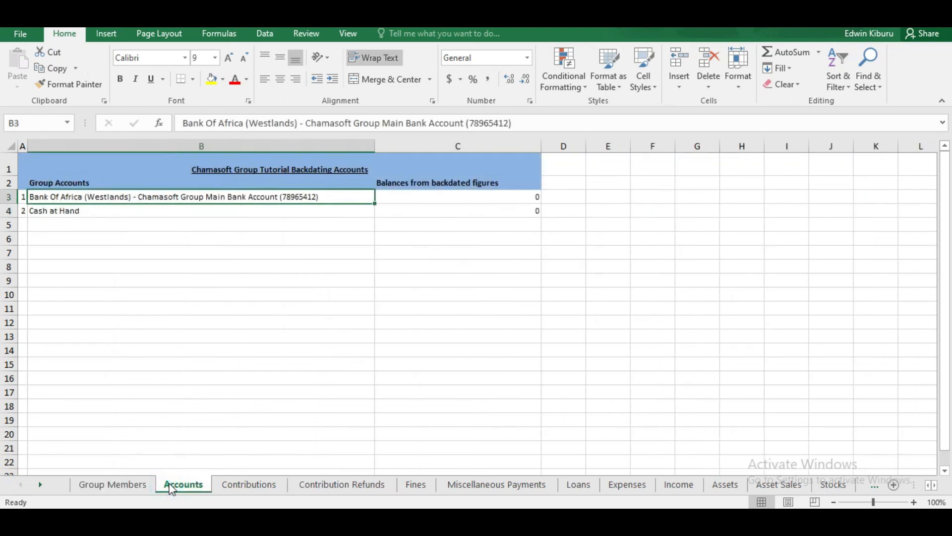
{"action": "left_click", "coordinate": [238, 486]}
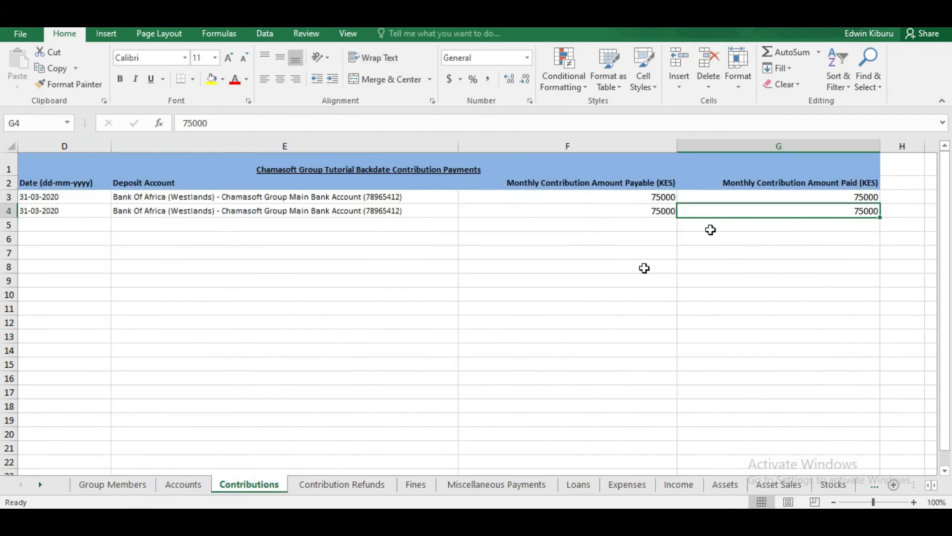
{"action": "left_click", "coordinate": [352, 484]}
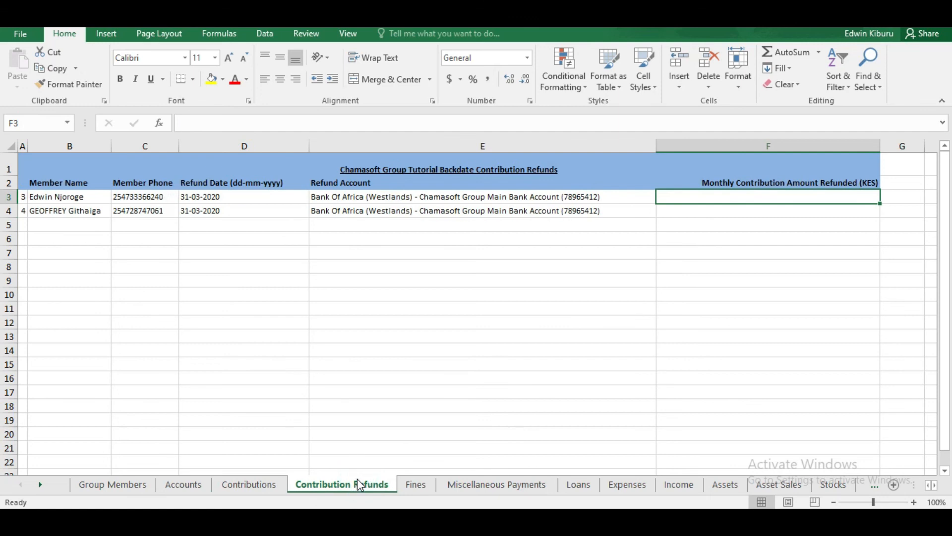
{"action": "left_click", "coordinate": [422, 485]}
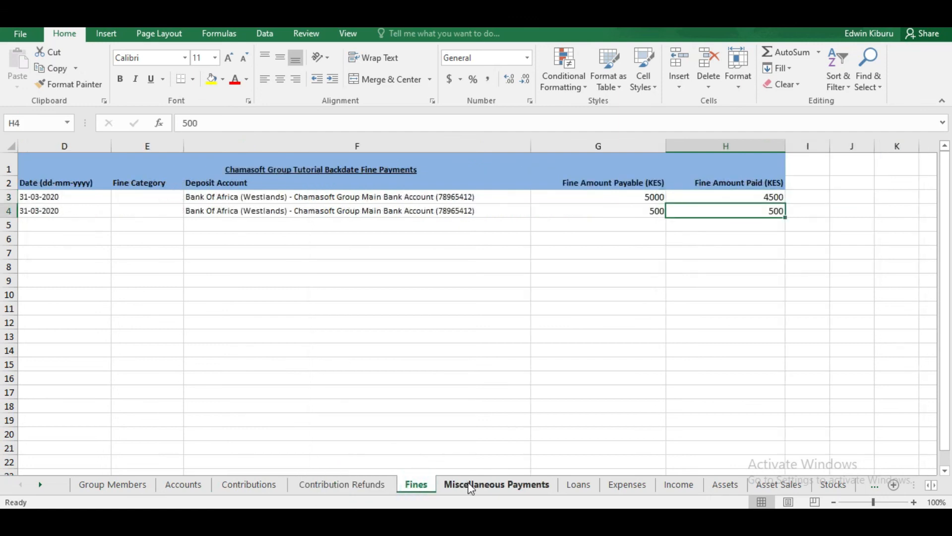
{"action": "left_click", "coordinate": [469, 487]}
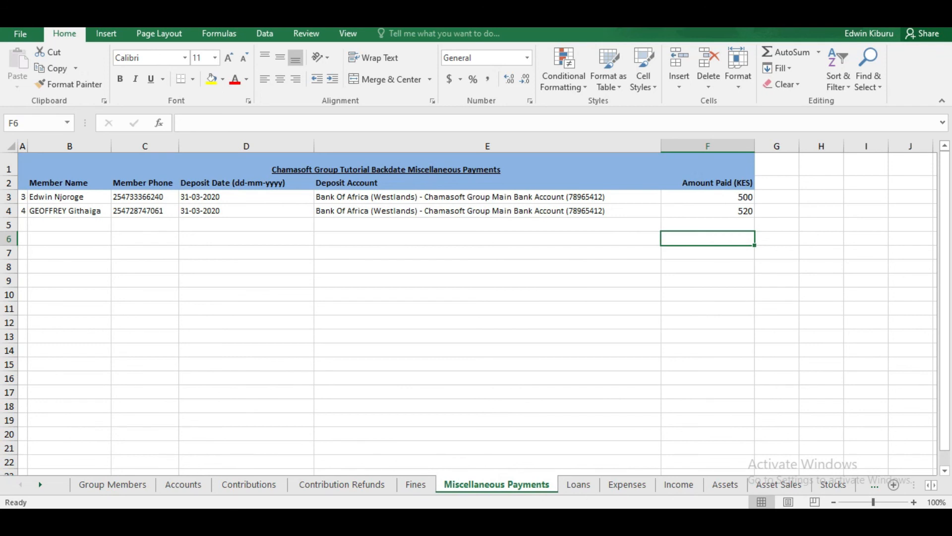
{"action": "key", "text": "alt+Tab"}
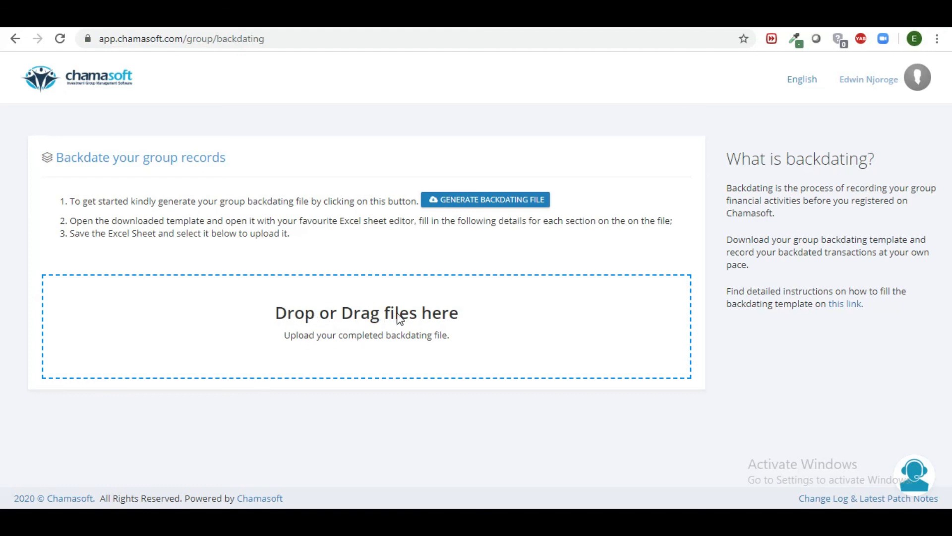
Step: Open the file browser from Chamasoft's 'Drop or Drag files here' upload area
{"action": "left_click", "coordinate": [374, 316]}
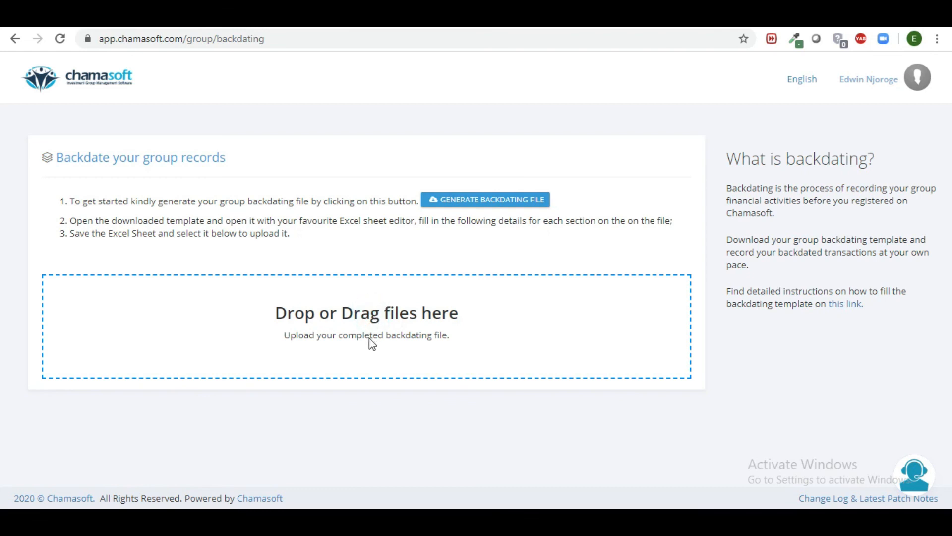
{"action": "double_click", "coordinate": [340, 337]}
Step: Find 'Chamasoft Group Tutorial backdating_template.xlsx' in Downloads and drag it onto Chamasoft's upload area
{"action": "left_click", "coordinate": [87, 520]}
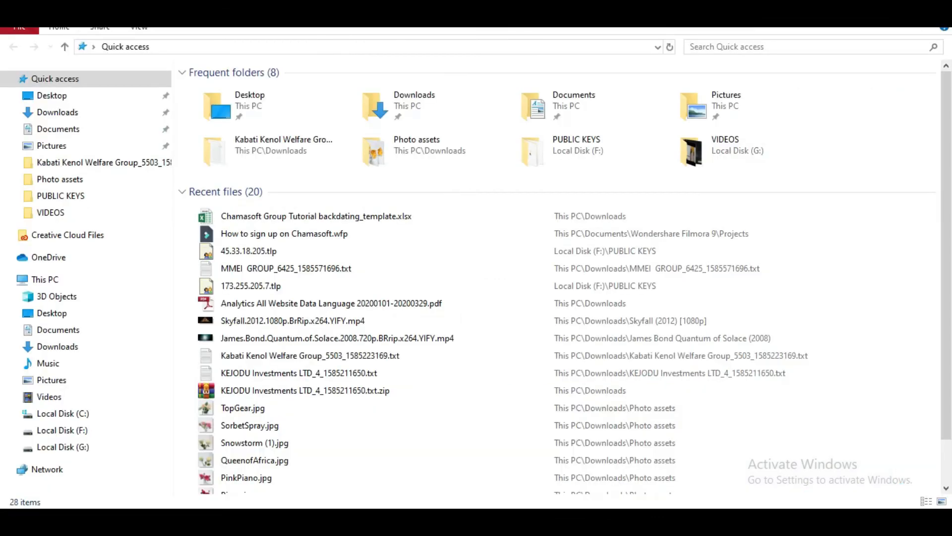
{"action": "right_click", "coordinate": [308, 218]}
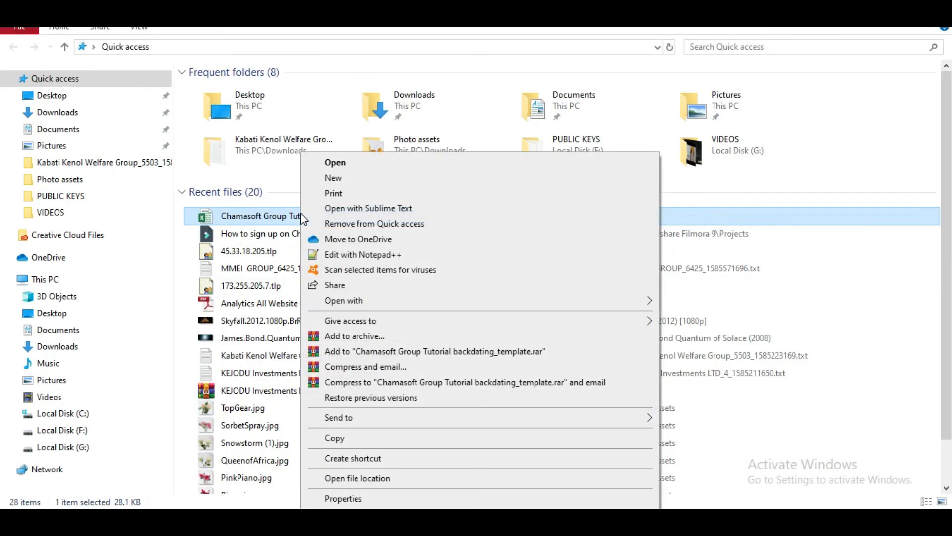
{"action": "left_click", "coordinate": [360, 478]}
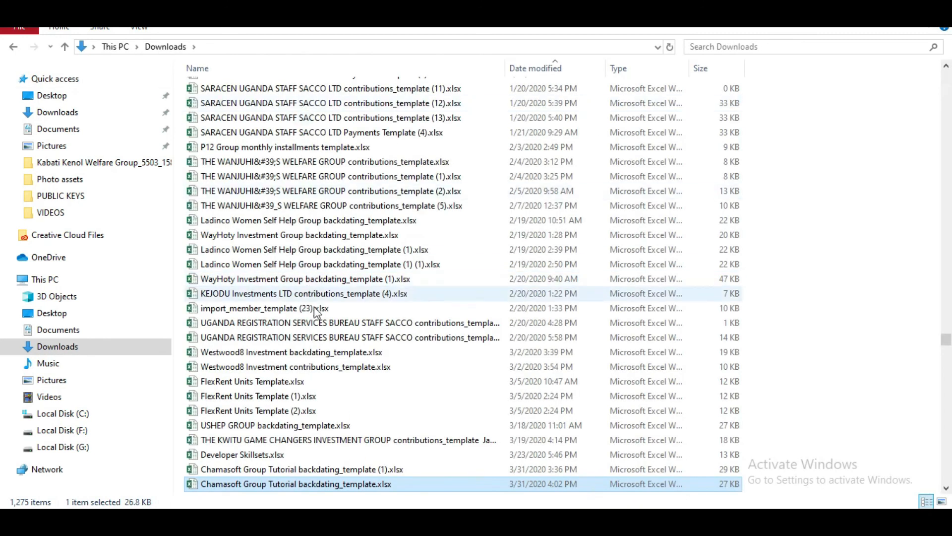
{"action": "left_click_drag", "start_coordinate": [293, 489], "coordinate": [387, 323]}
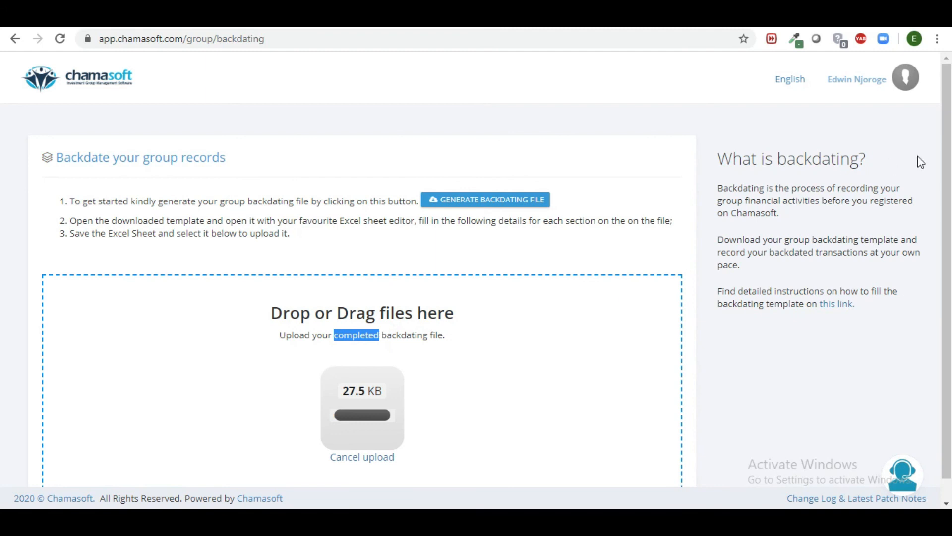
Step: Scroll down the Chamasoft backdating page while the 27.5 KB template uploads
{"action": "scroll", "coordinate": [950, 188], "scroll_direction": "down", "scroll_amount": 1}
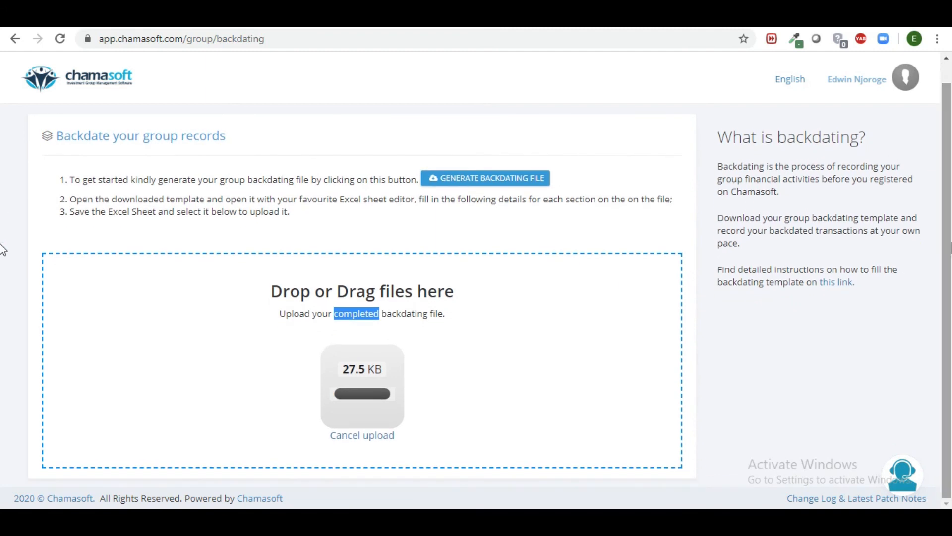